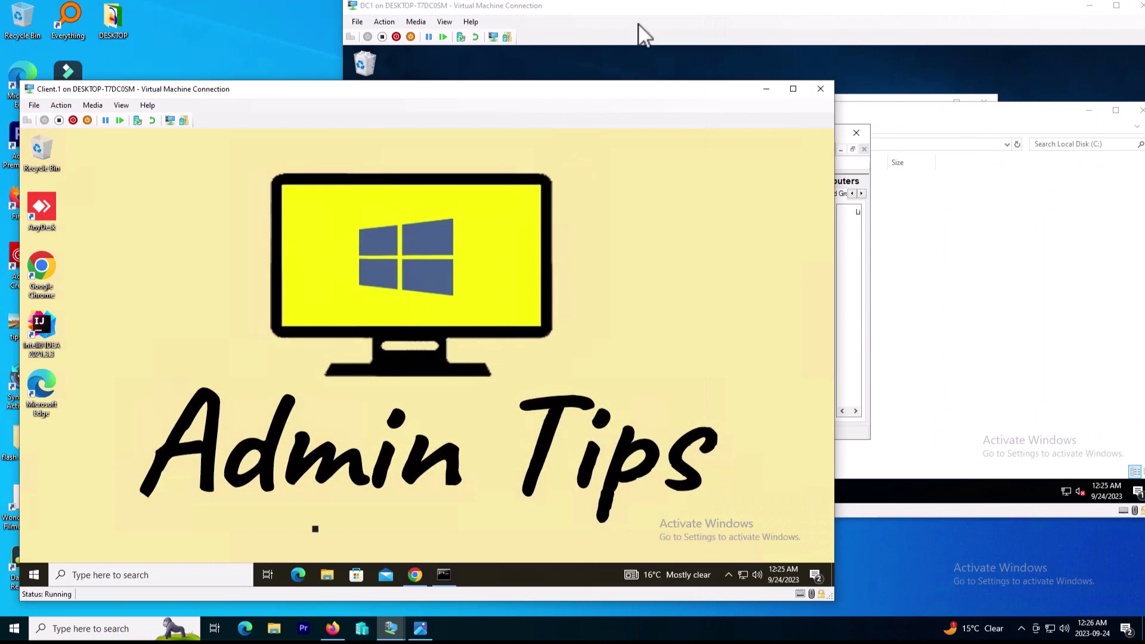
Step: Bring the DC1 Virtual Machine Connection window, showing Group Policy Management, in front of Client.1
{"action": "left_click", "coordinate": [640, 13]}
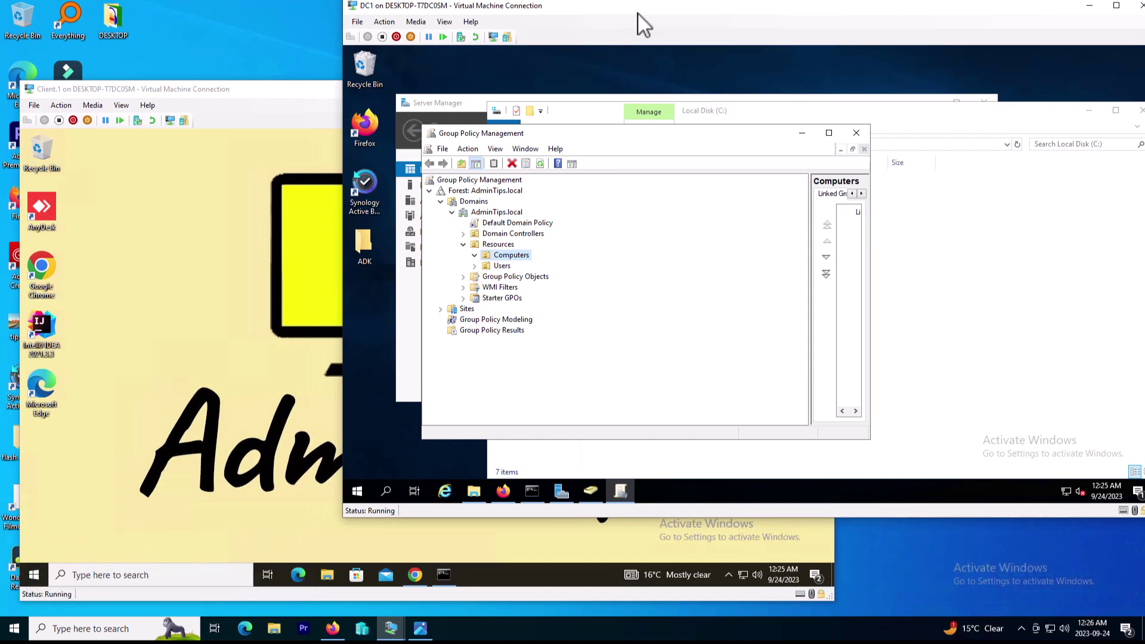
Step: From the 'google chrome Template gpo' results, open the 'Set Chrome Browser policies on managed PCs' page
{"action": "left_click", "coordinate": [505, 492]}
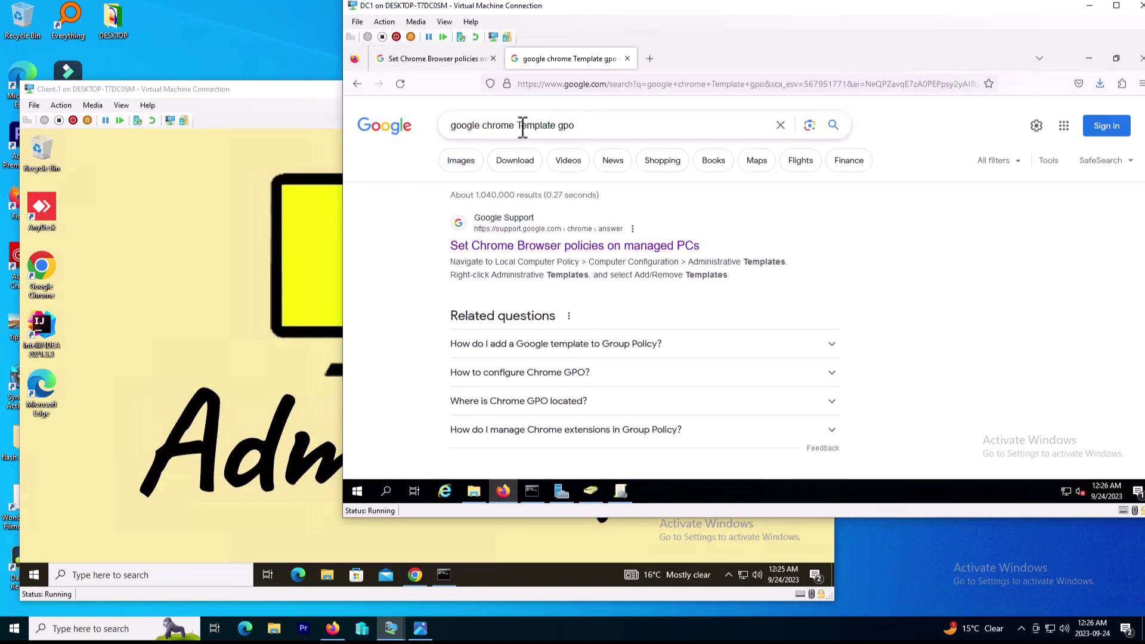
{"action": "triple_click", "coordinate": [523, 125]}
{"action": "left_click", "coordinate": [585, 126]}
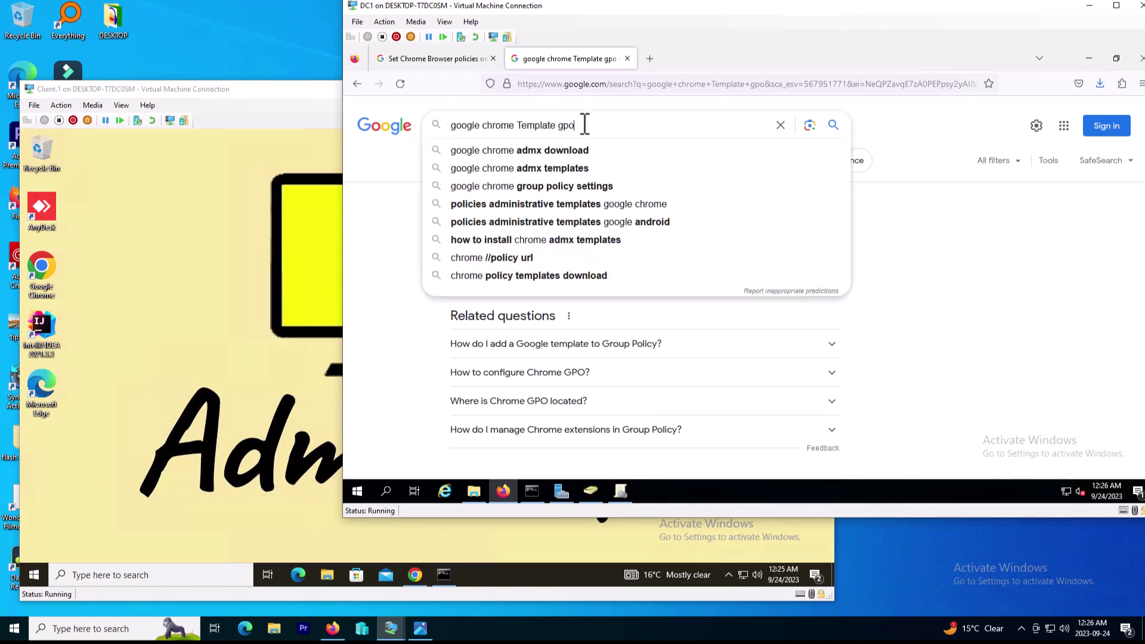
{"action": "left_click", "coordinate": [896, 288]}
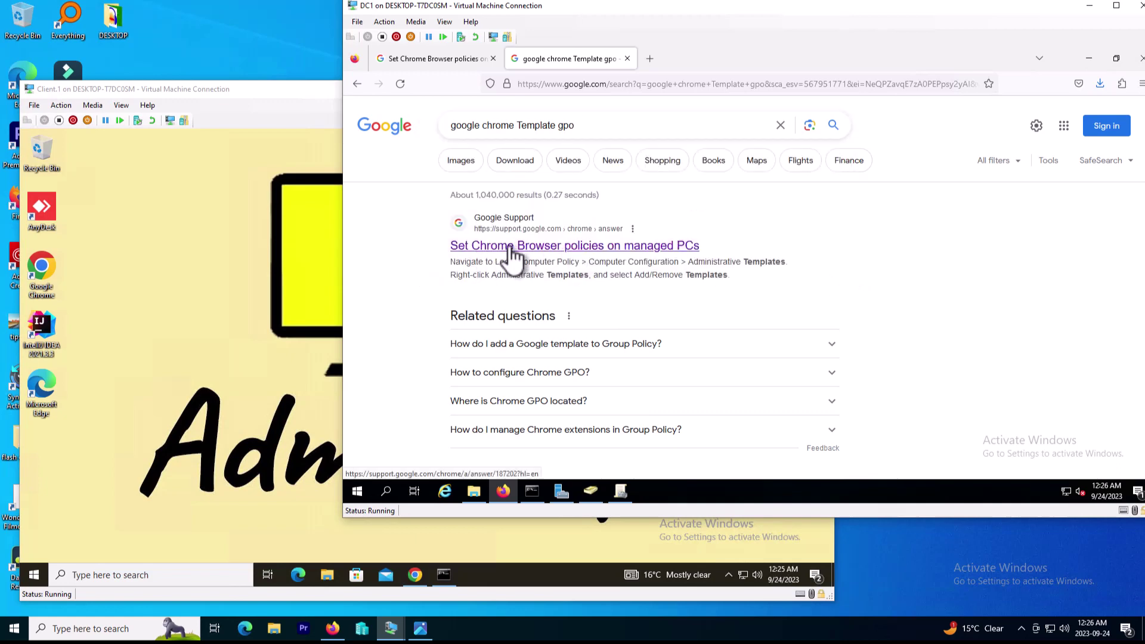
{"action": "left_click", "coordinate": [512, 247]}
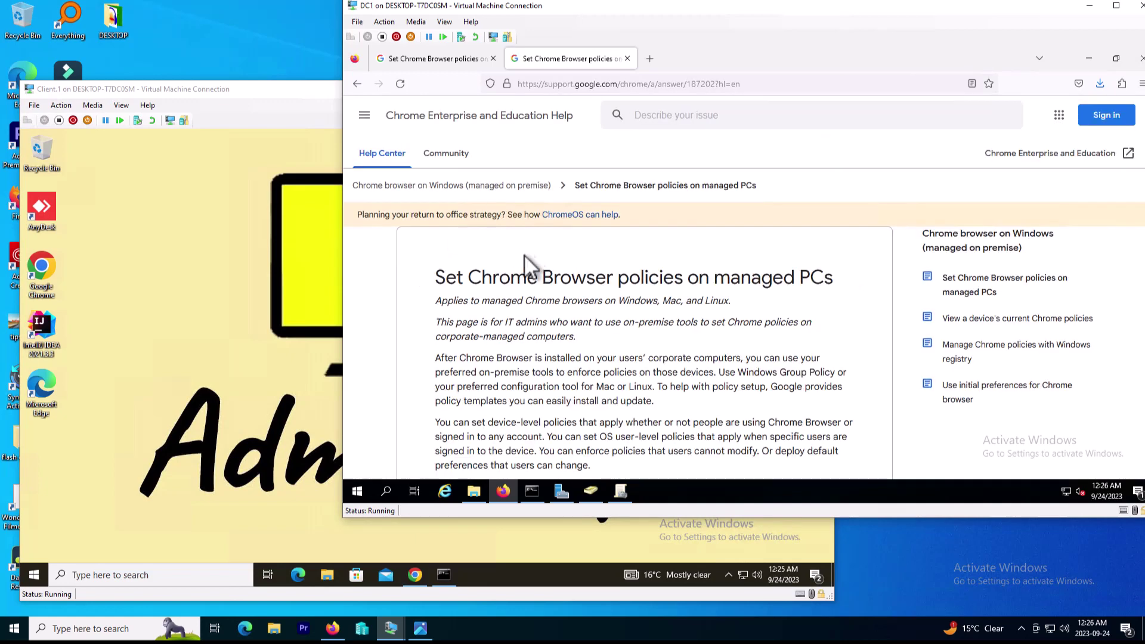
Step: Download the Google Chrome Bundle from the Windows template instructions and bring up Local Disk (C:)
{"action": "scroll", "coordinate": [504, 328], "scroll_direction": "down", "scroll_amount": 5}
{"action": "left_click", "coordinate": [452, 357]}
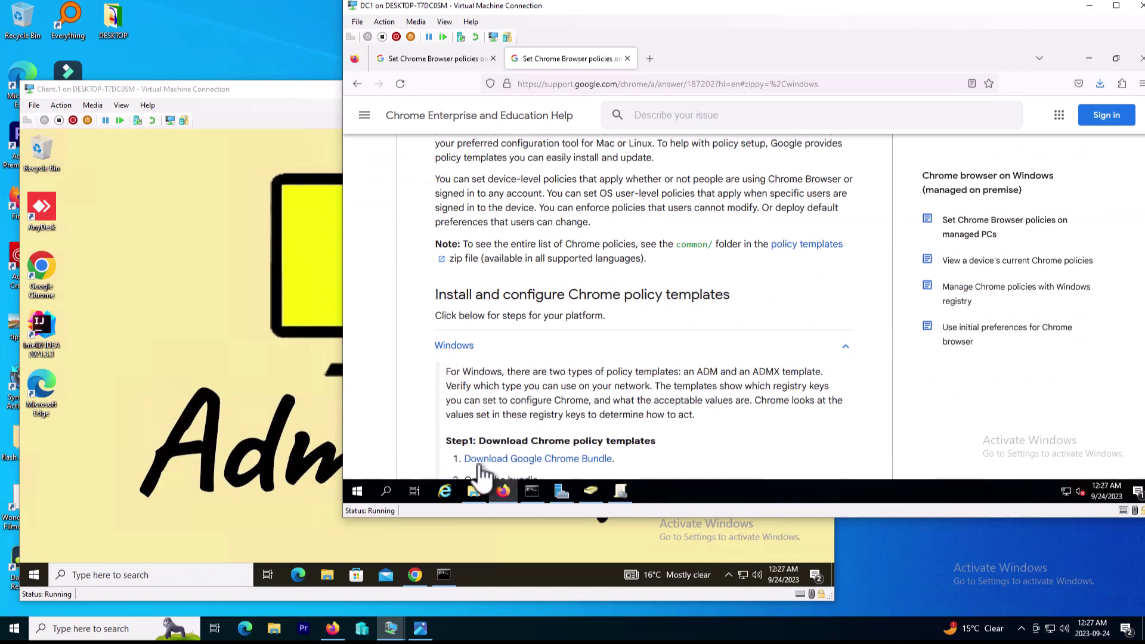
{"action": "left_click", "coordinate": [485, 459]}
{"action": "left_click", "coordinate": [475, 491]}
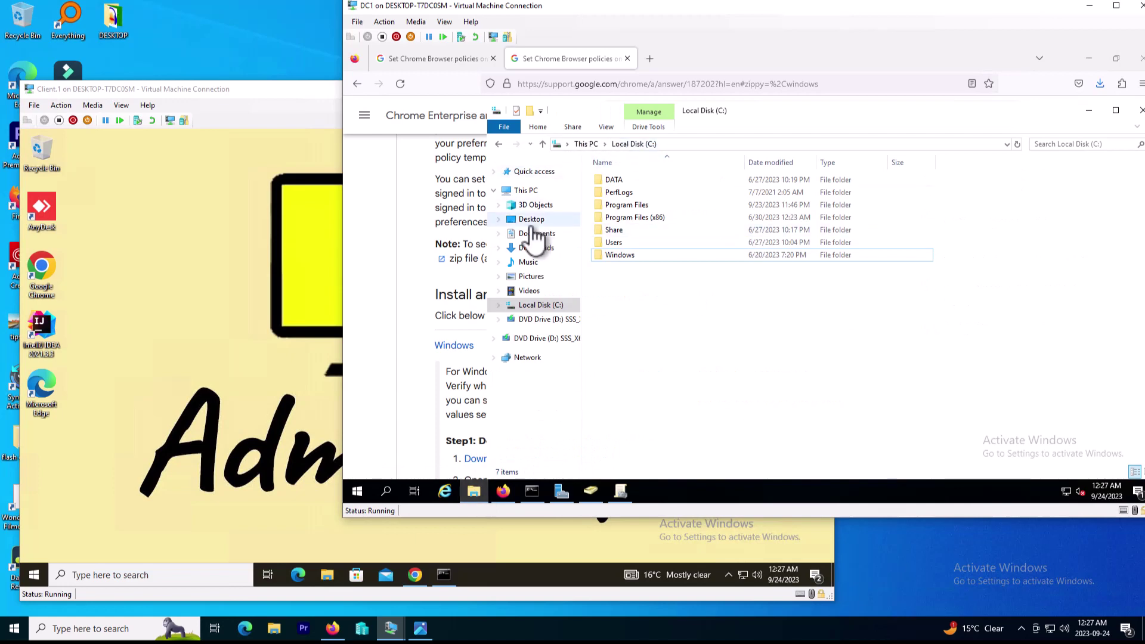
Step: Open Downloads > GoogleChromeEnterpriseBundle64 > Configuration > admx in File Explorer
{"action": "left_click", "coordinate": [549, 252]}
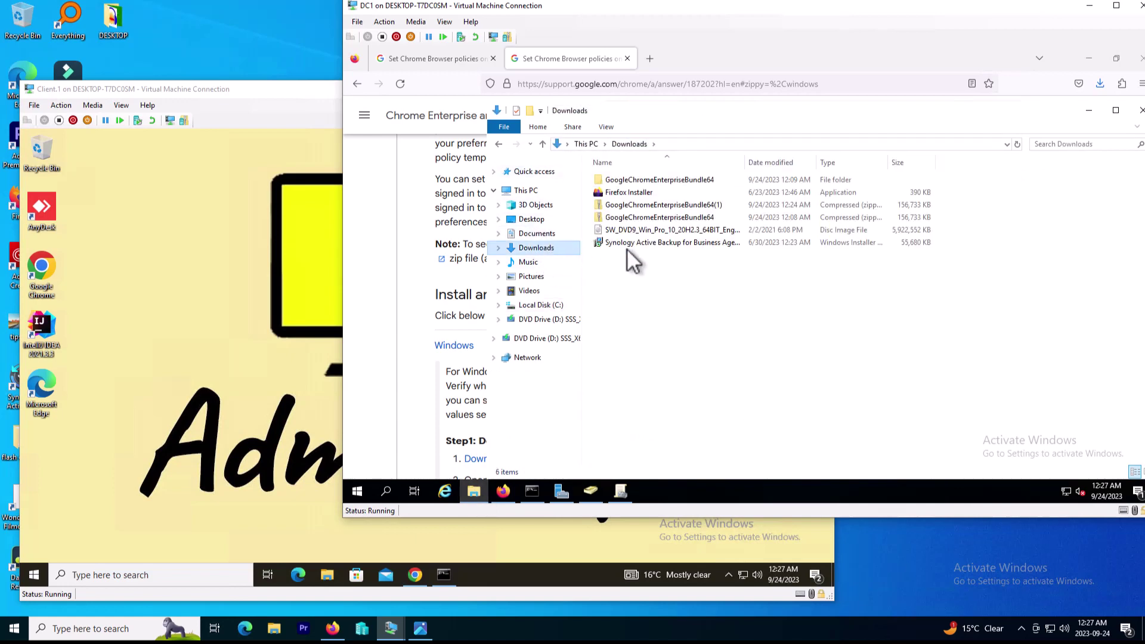
{"action": "left_click", "coordinate": [662, 206]}
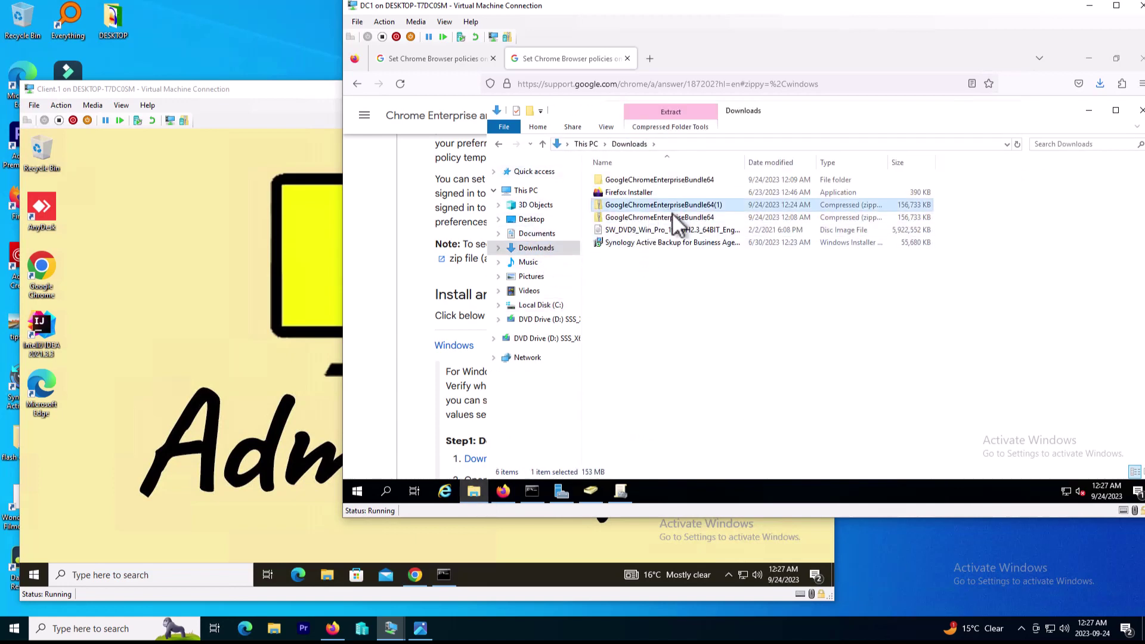
{"action": "double_click", "coordinate": [643, 180]}
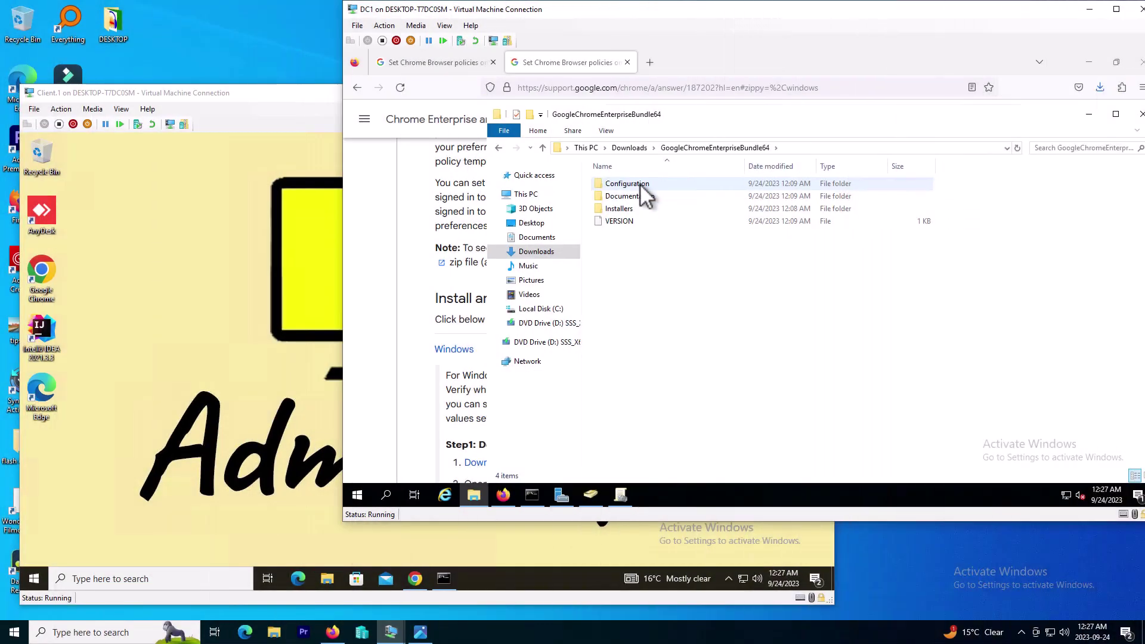
{"action": "double_click", "coordinate": [632, 183]}
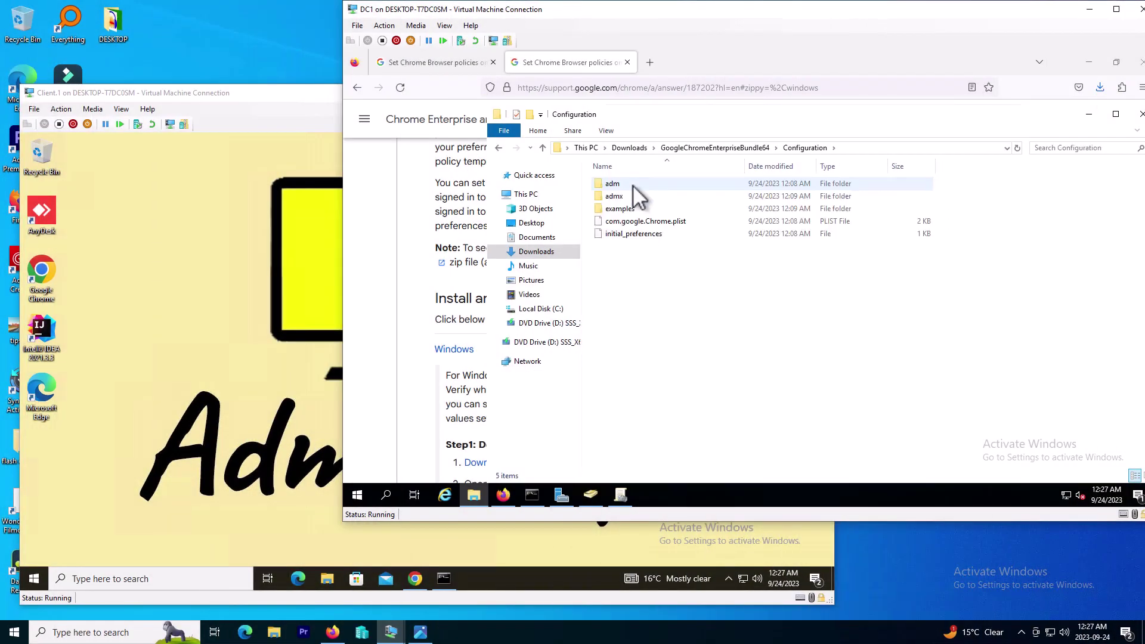
{"action": "double_click", "coordinate": [628, 197]}
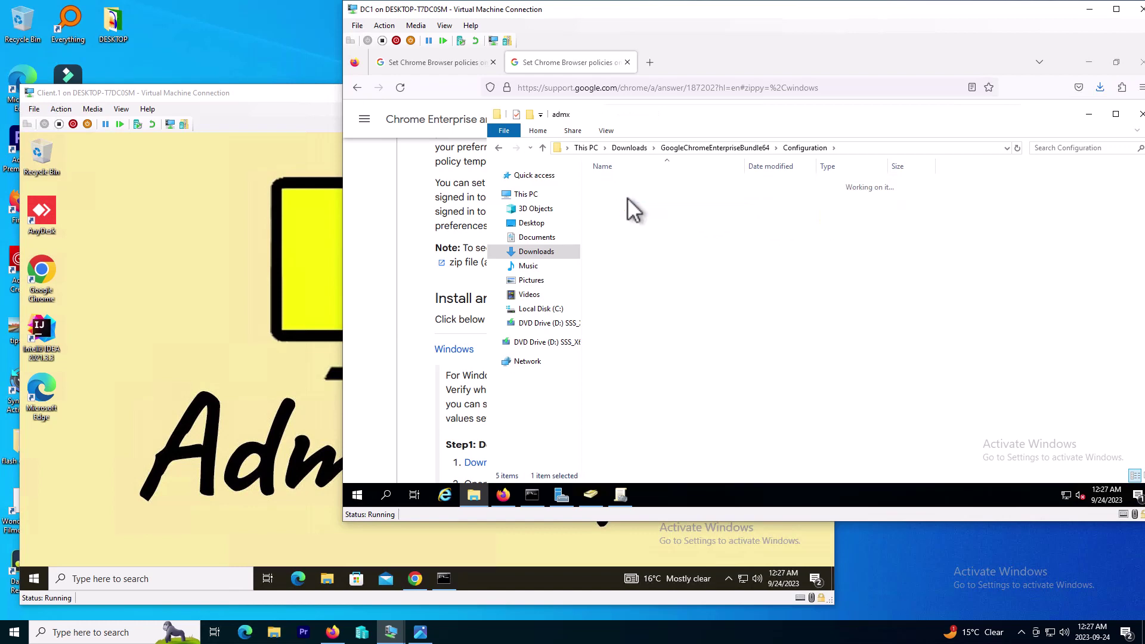
{"action": "left_click", "coordinate": [803, 149]}
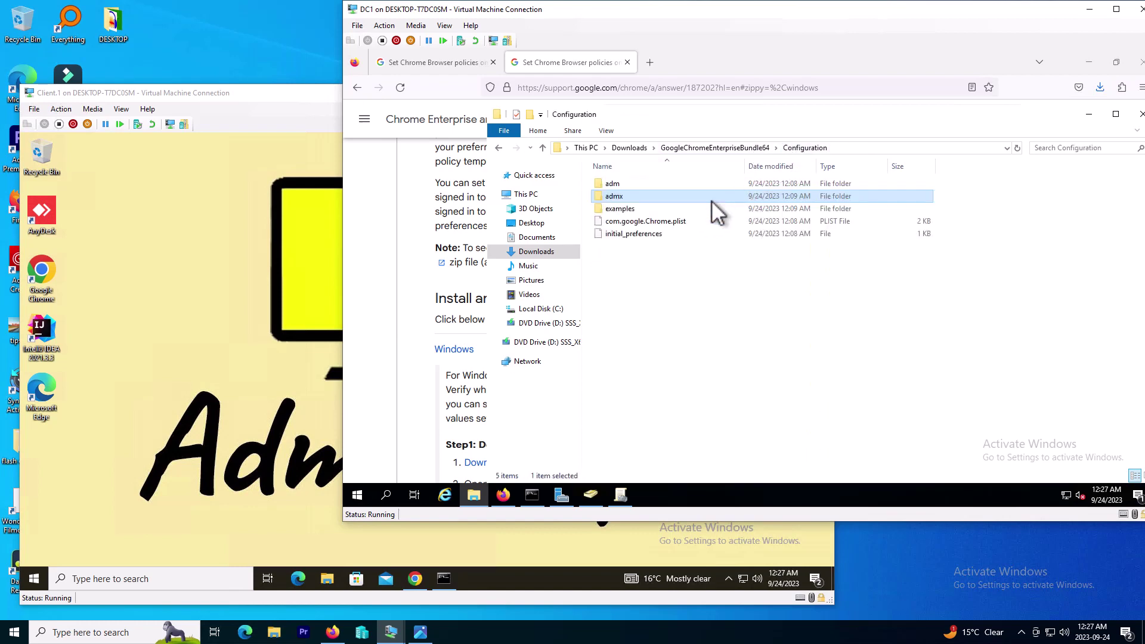
{"action": "double_click", "coordinate": [646, 197]}
{"action": "scroll", "coordinate": [646, 206], "scroll_direction": "down", "scroll_amount": 8}
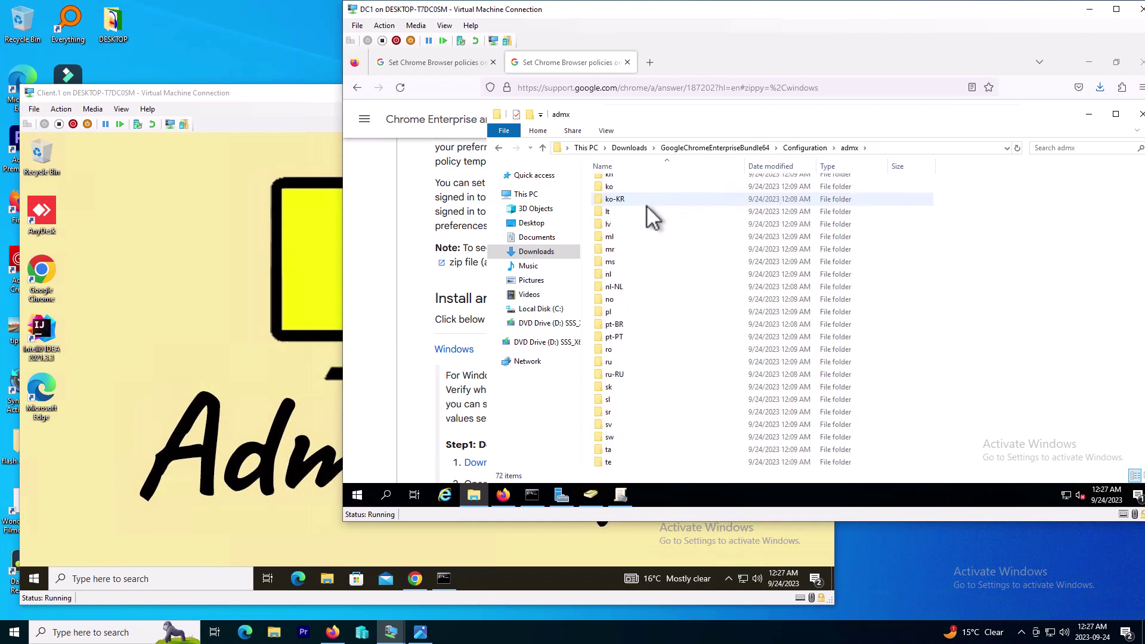
{"action": "scroll", "coordinate": [647, 205], "scroll_direction": "down", "scroll_amount": 5}
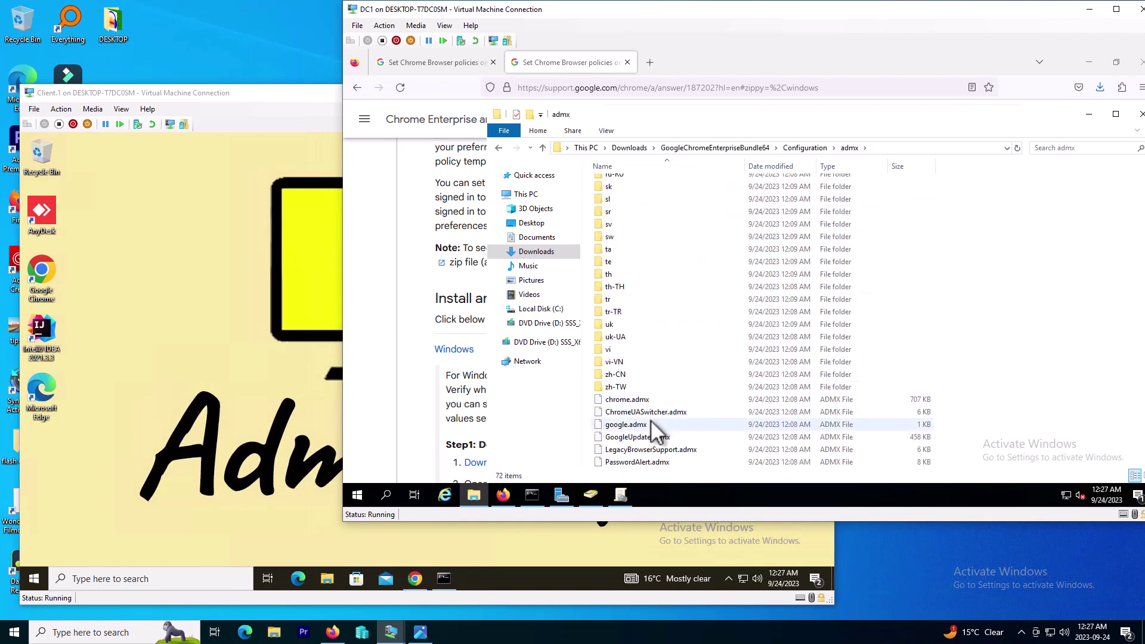
Step: Copy the chrome.admx template file to the clipboard
{"action": "left_click", "coordinate": [648, 399]}
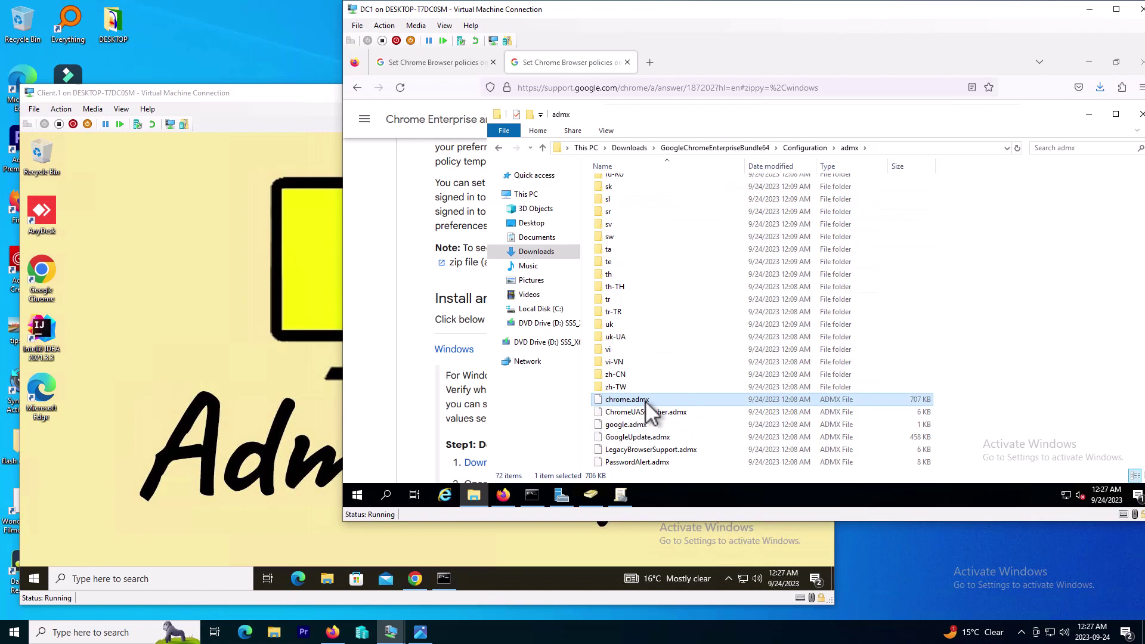
{"action": "right_click", "coordinate": [646, 401]}
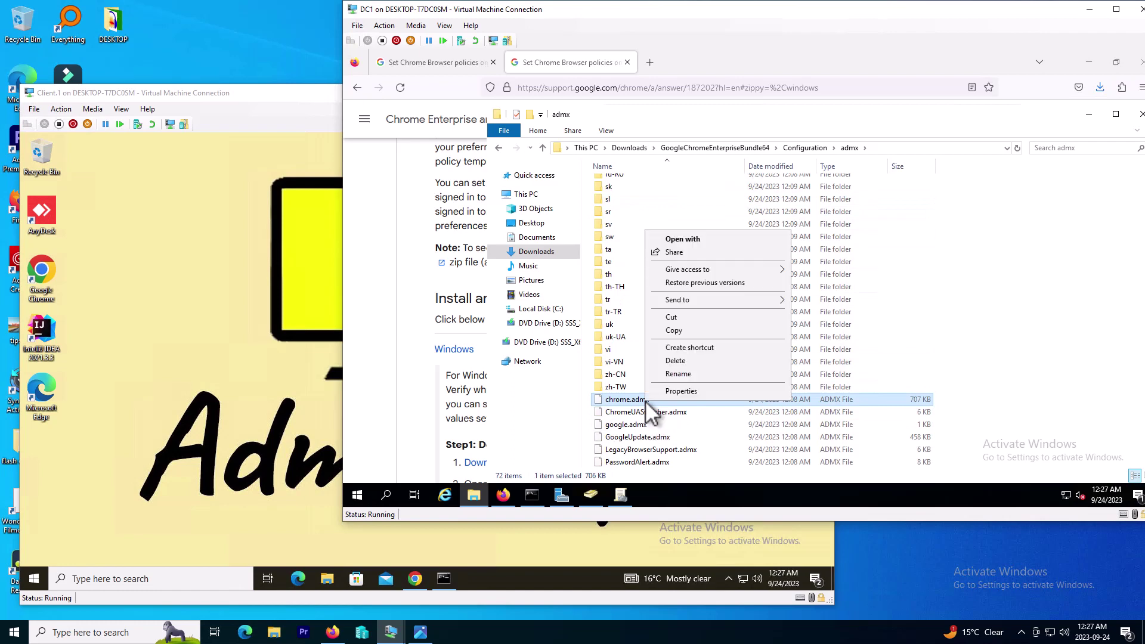
{"action": "left_click", "coordinate": [682, 330]}
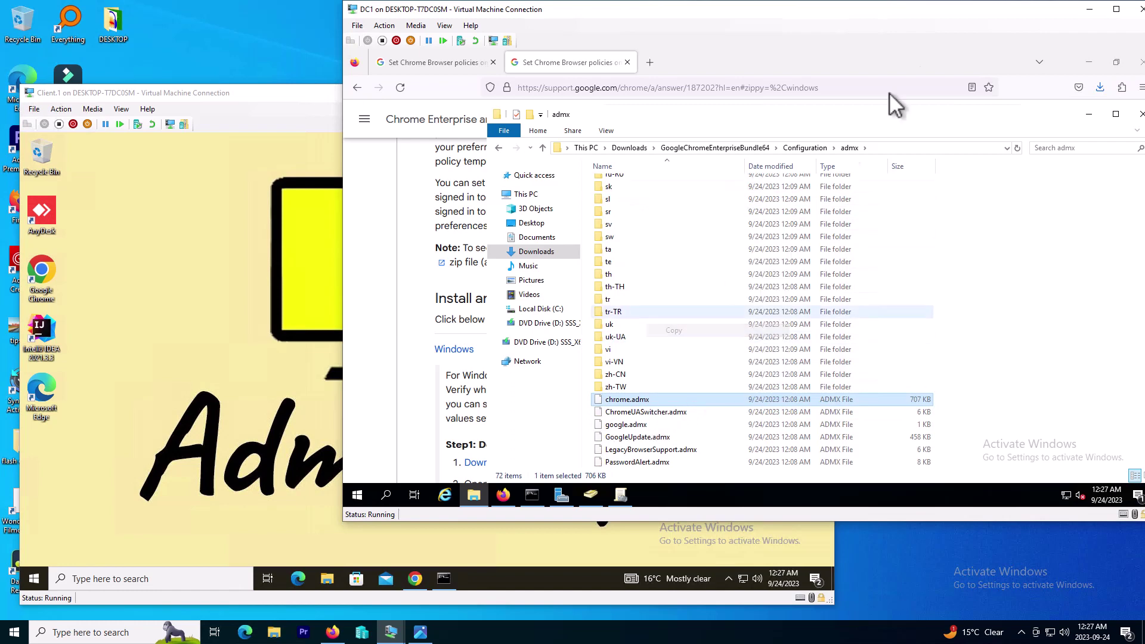
Step: Maximize the server console and open the Windows folder on Local Disk (C:)
{"action": "left_click", "coordinate": [1116, 10]}
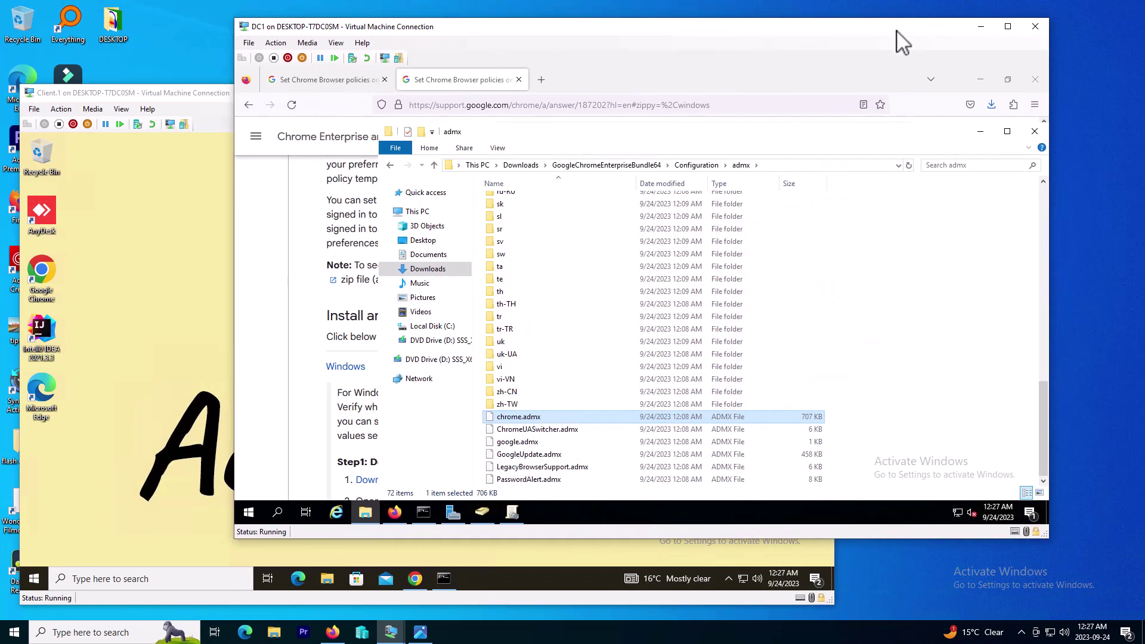
{"action": "left_click", "coordinate": [966, 33]}
{"action": "left_click", "coordinate": [262, 283]}
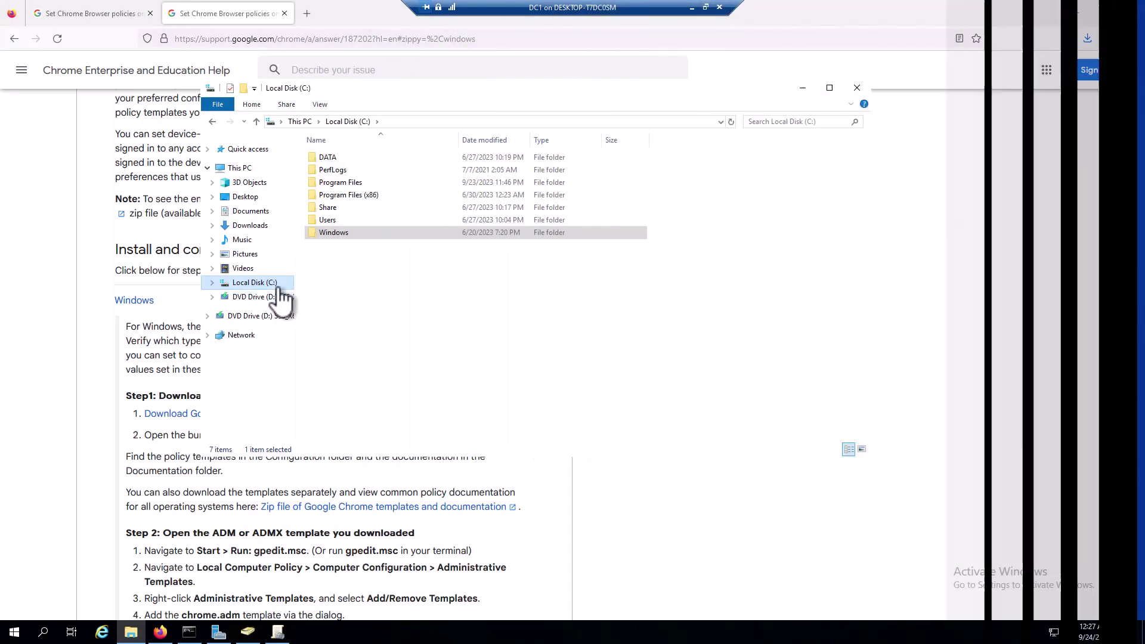
{"action": "left_click", "coordinate": [342, 230]}
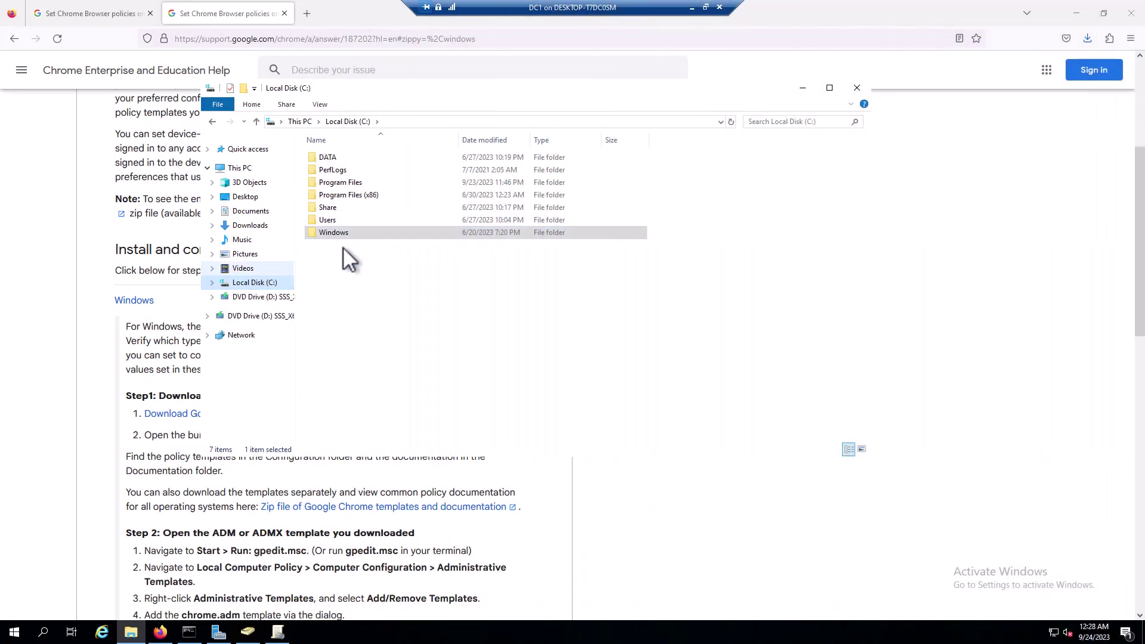
{"action": "double_click", "coordinate": [345, 233]}
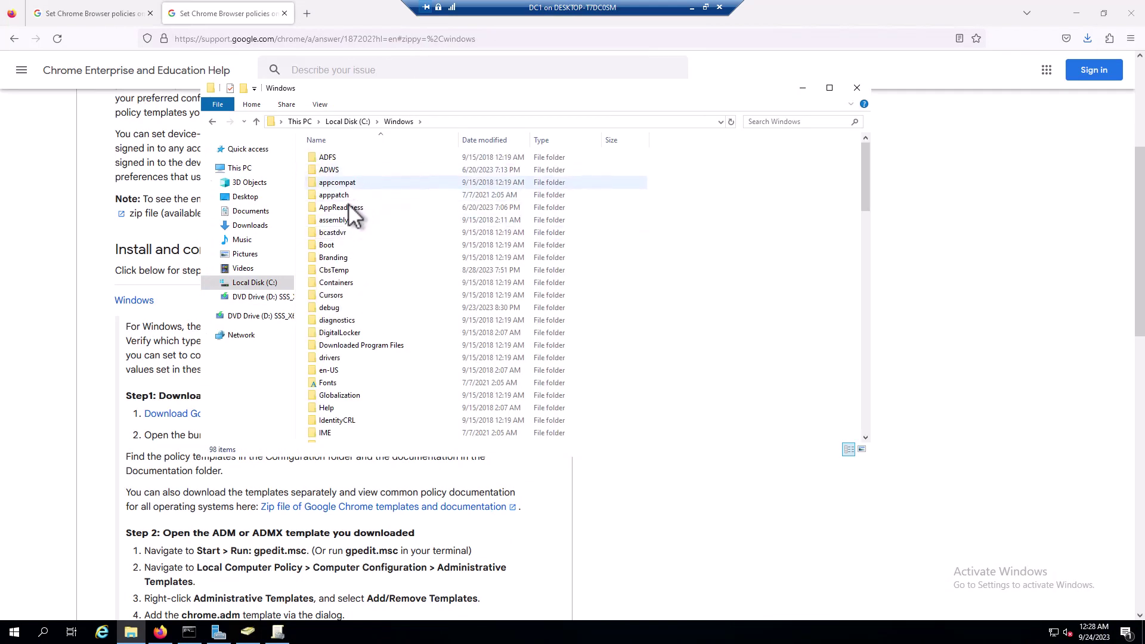
Step: Select the PolicyDefinitions folder in C:\Windows and copy it
{"action": "left_click", "coordinate": [360, 396]}
{"action": "scroll", "coordinate": [359, 396], "scroll_direction": "down", "scroll_amount": 5}
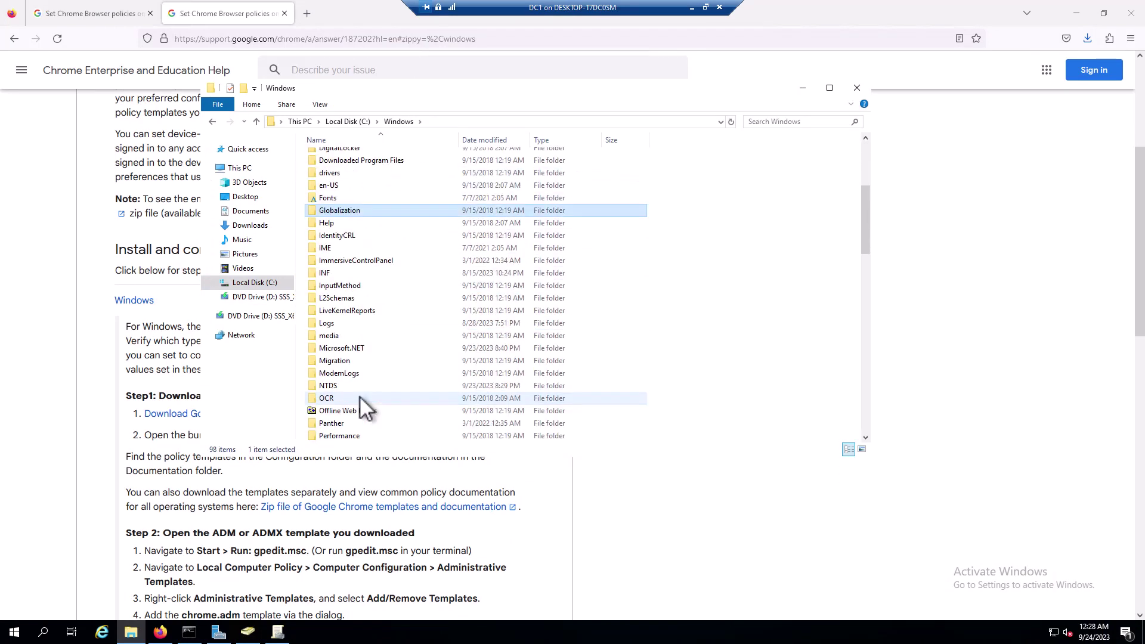
{"action": "scroll", "coordinate": [358, 387], "scroll_direction": "up", "scroll_amount": 1}
{"action": "left_click", "coordinate": [366, 293]}
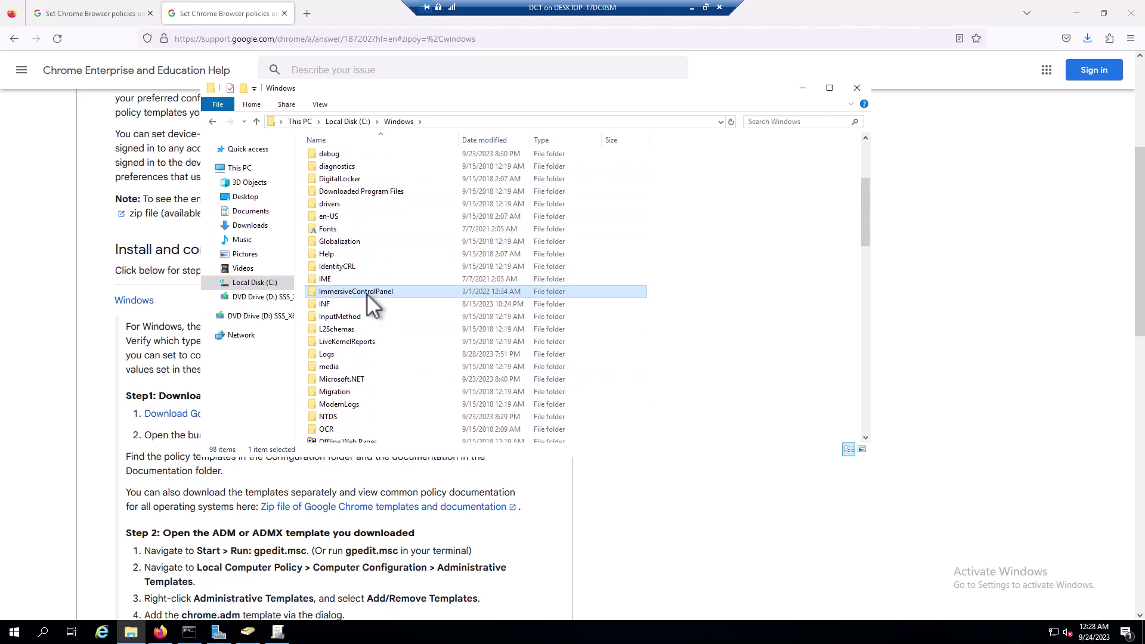
{"action": "key", "text": "p"}
{"action": "key", "text": "Down"}
{"action": "key", "text": "Down"}
{"action": "key", "text": "Down"}
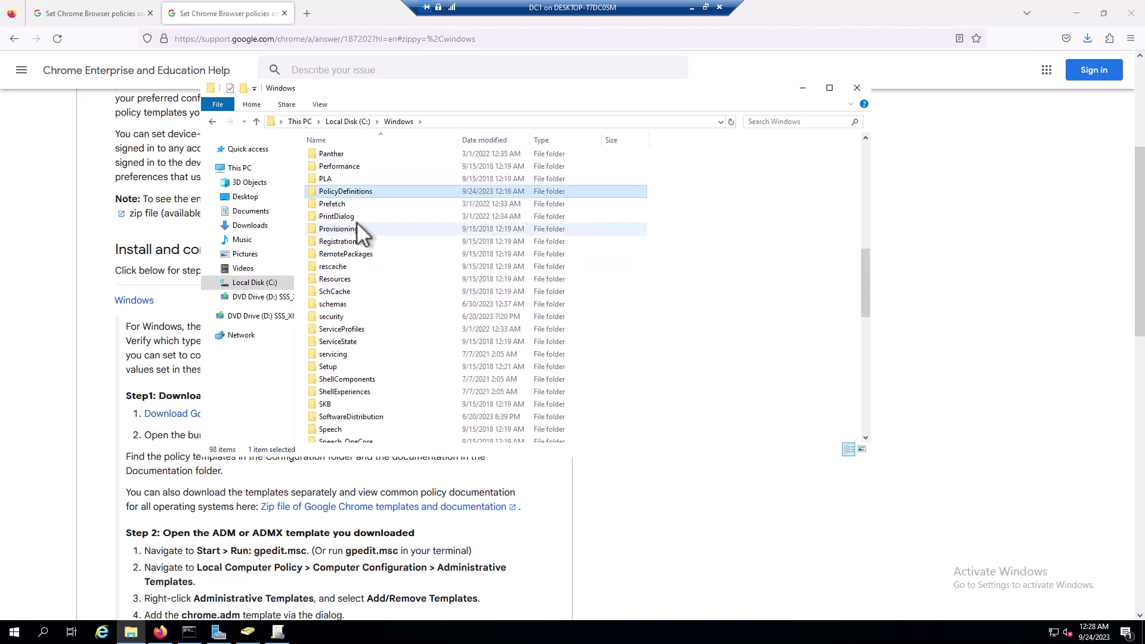
{"action": "right_click", "coordinate": [352, 195]}
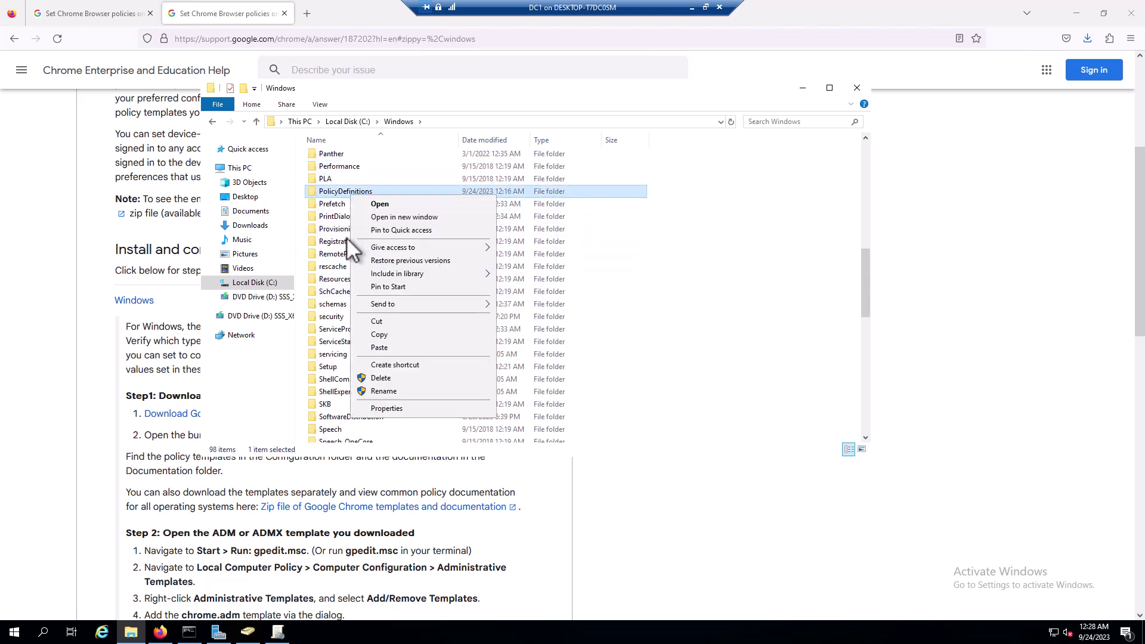
{"action": "left_click", "coordinate": [381, 335]}
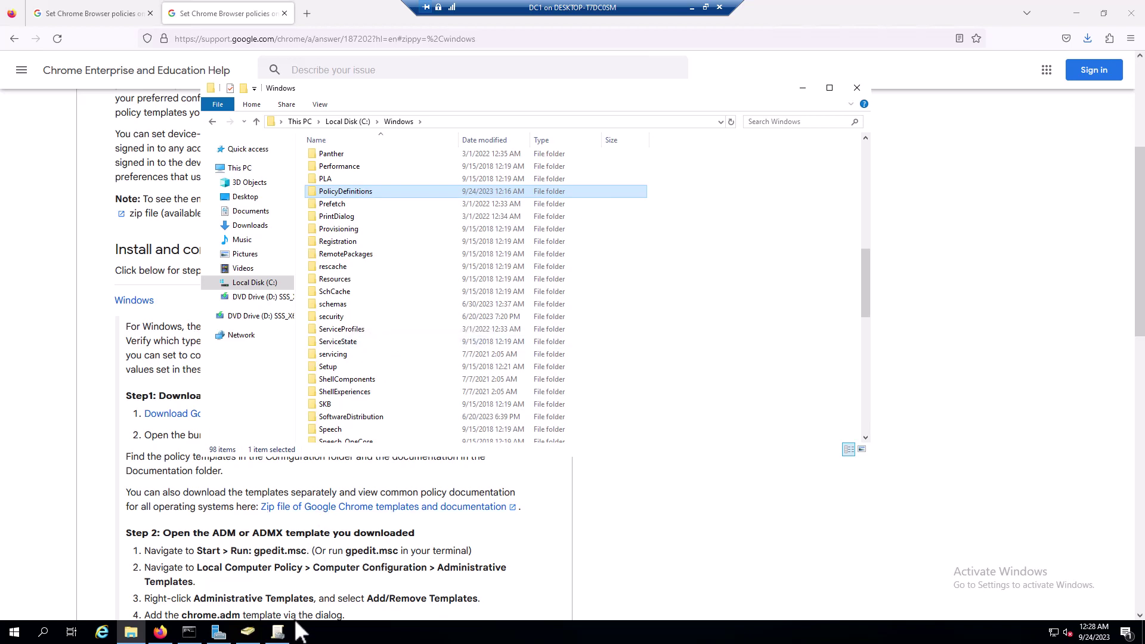
Step: Create a GPO named 'Clear browsing Data' linked to the Resources > Computers OU
{"action": "left_click", "coordinate": [285, 637]}
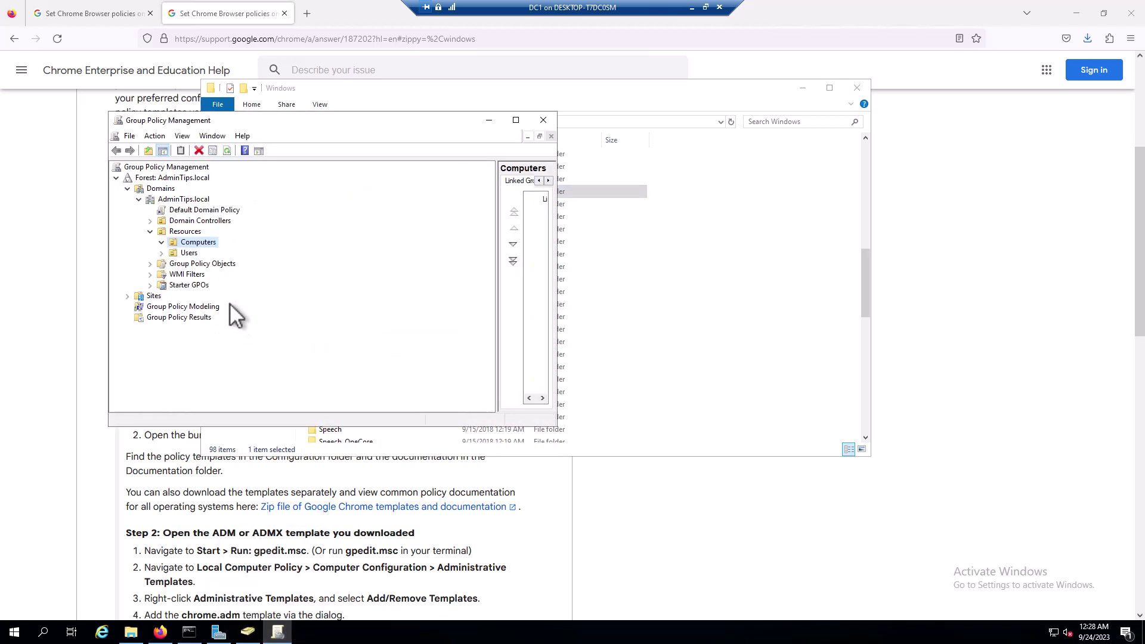
{"action": "right_click", "coordinate": [203, 243]}
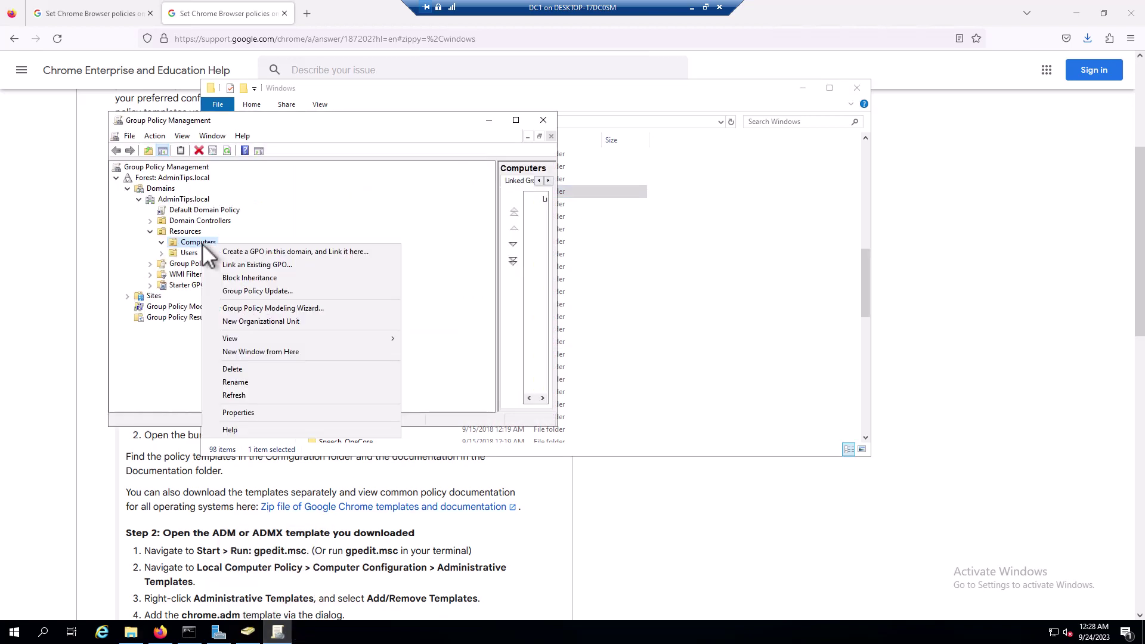
{"action": "left_click", "coordinate": [185, 327]}
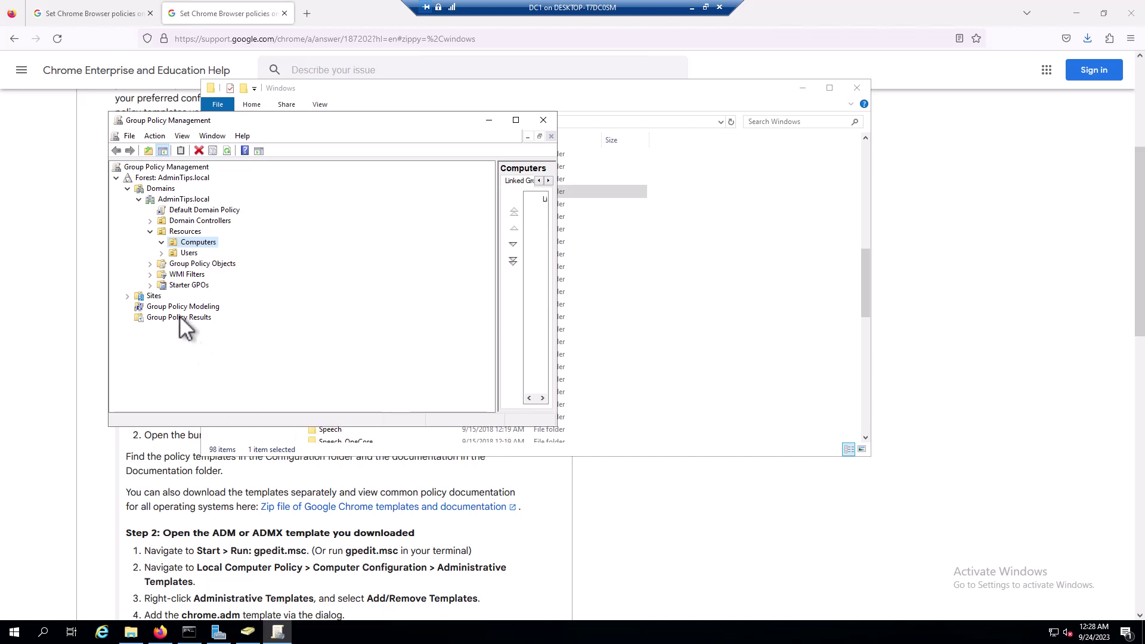
{"action": "right_click", "coordinate": [189, 243]}
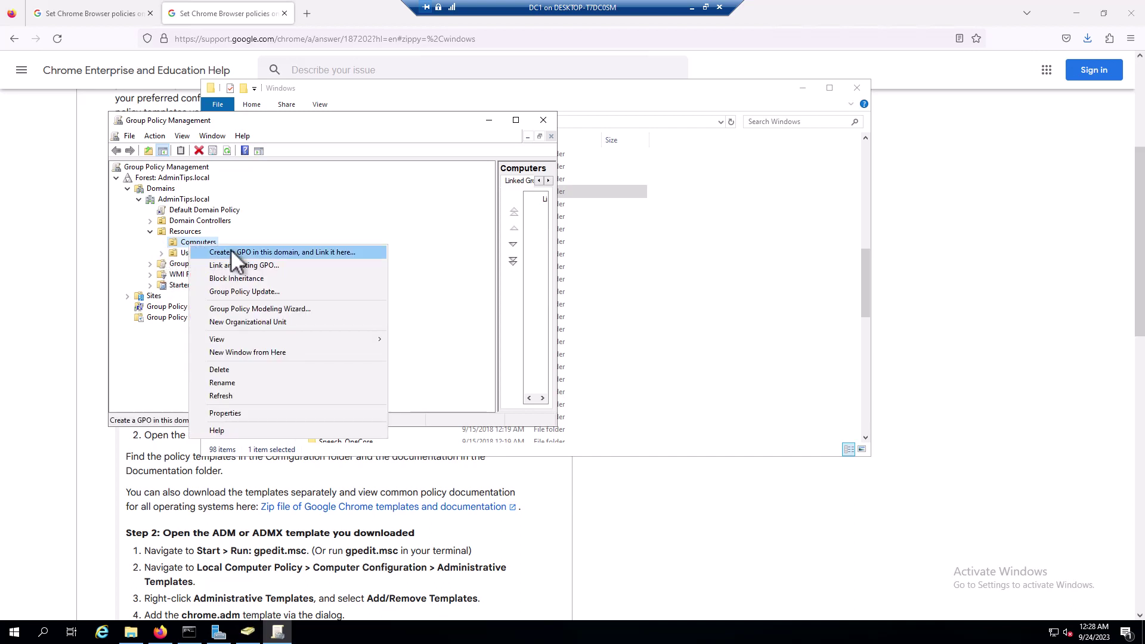
{"action": "left_click", "coordinate": [230, 249]}
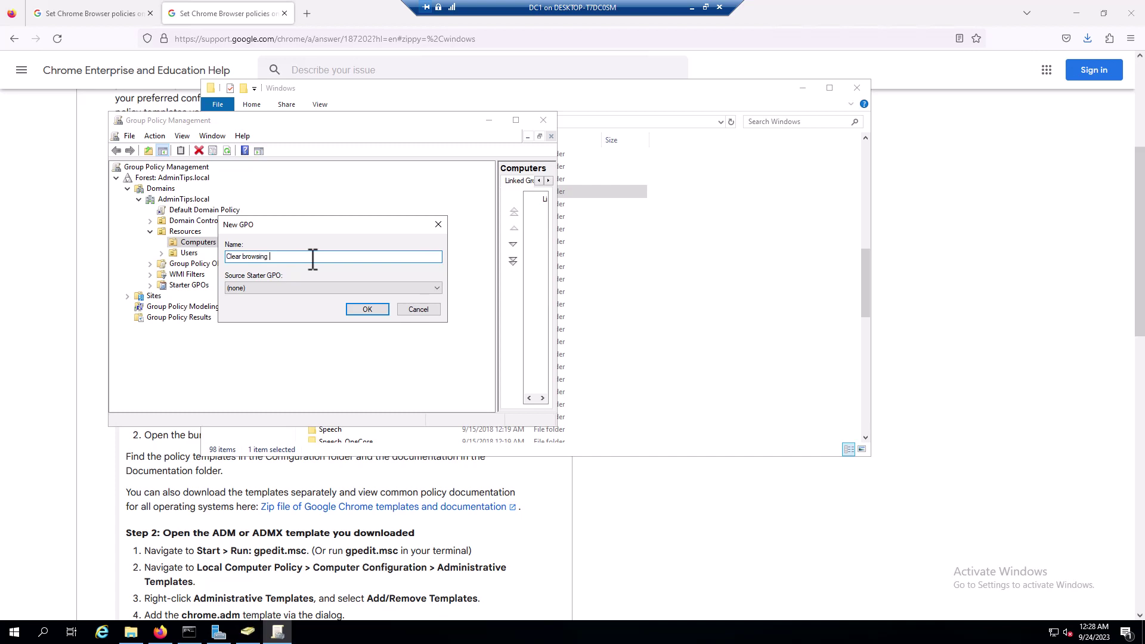
{"action": "key", "text": "Return"}
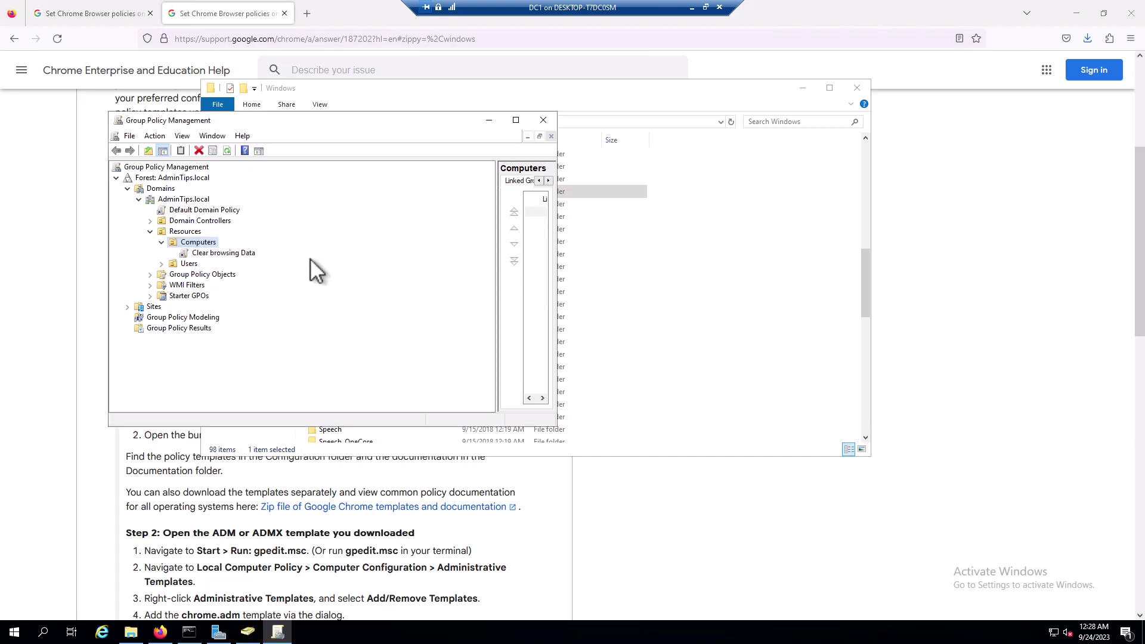
{"action": "left_click", "coordinate": [246, 255]}
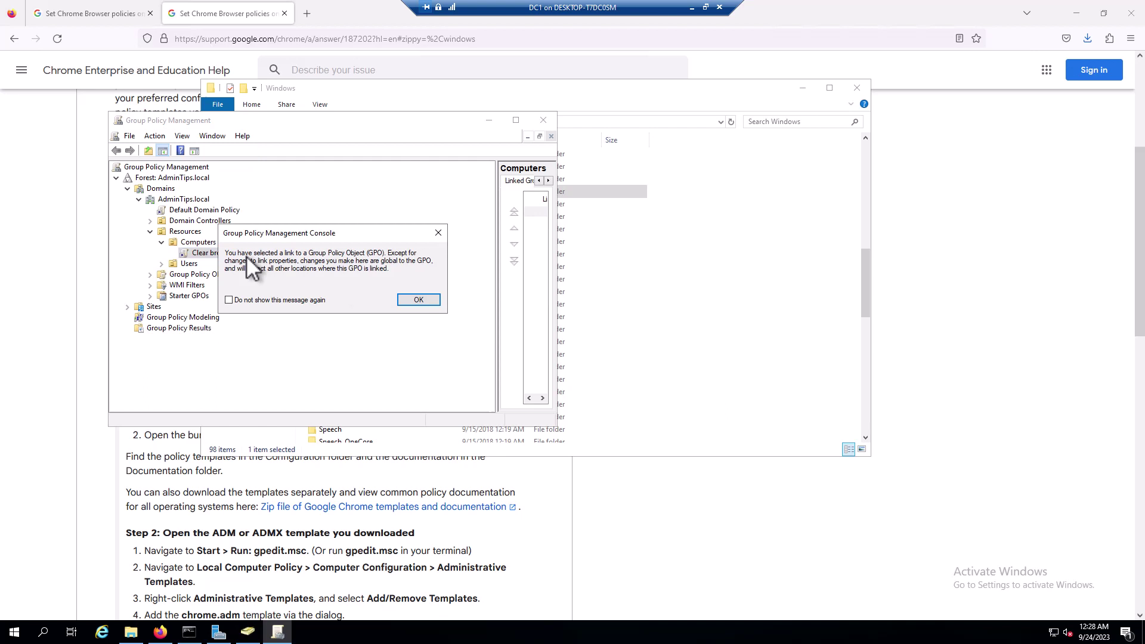
{"action": "left_click", "coordinate": [416, 300]}
Step: Open the Clear browsing Data GPO for editing and expand Computer Configuration > Policies
{"action": "right_click", "coordinate": [247, 253]}
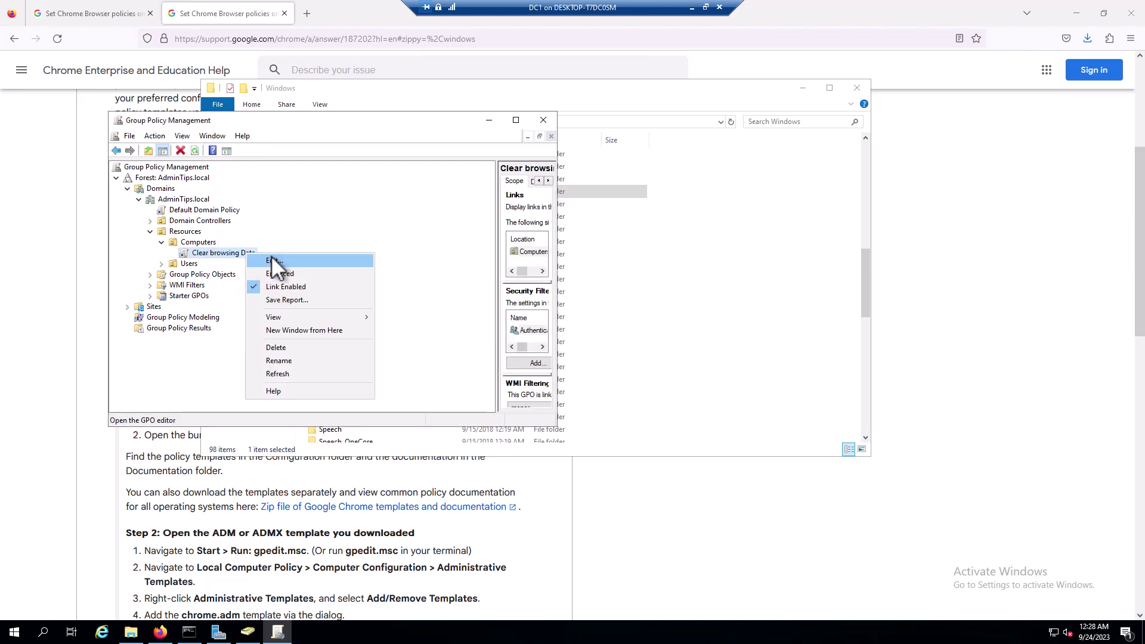
{"action": "left_click", "coordinate": [271, 260]}
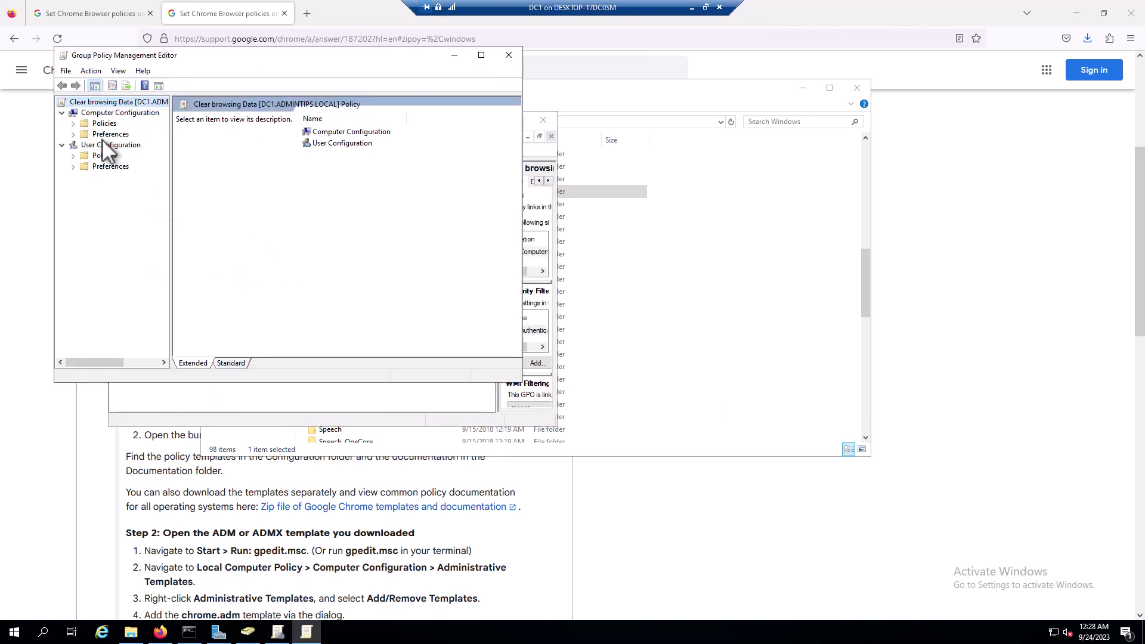
{"action": "left_click", "coordinate": [99, 124]}
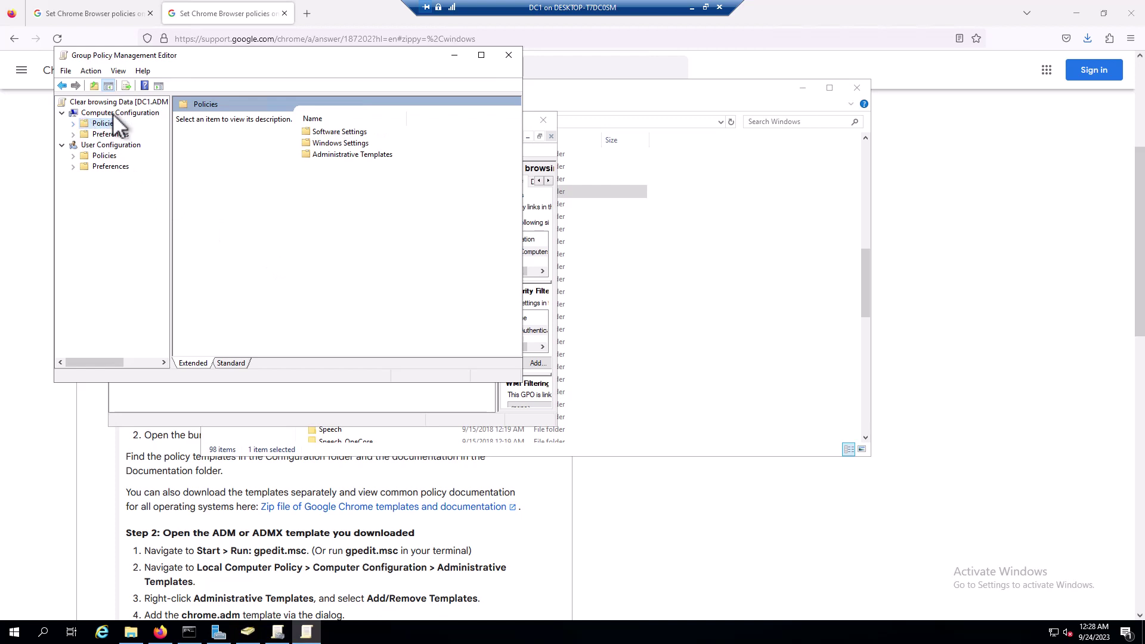
{"action": "left_click", "coordinate": [115, 112]}
{"action": "double_click", "coordinate": [102, 123]}
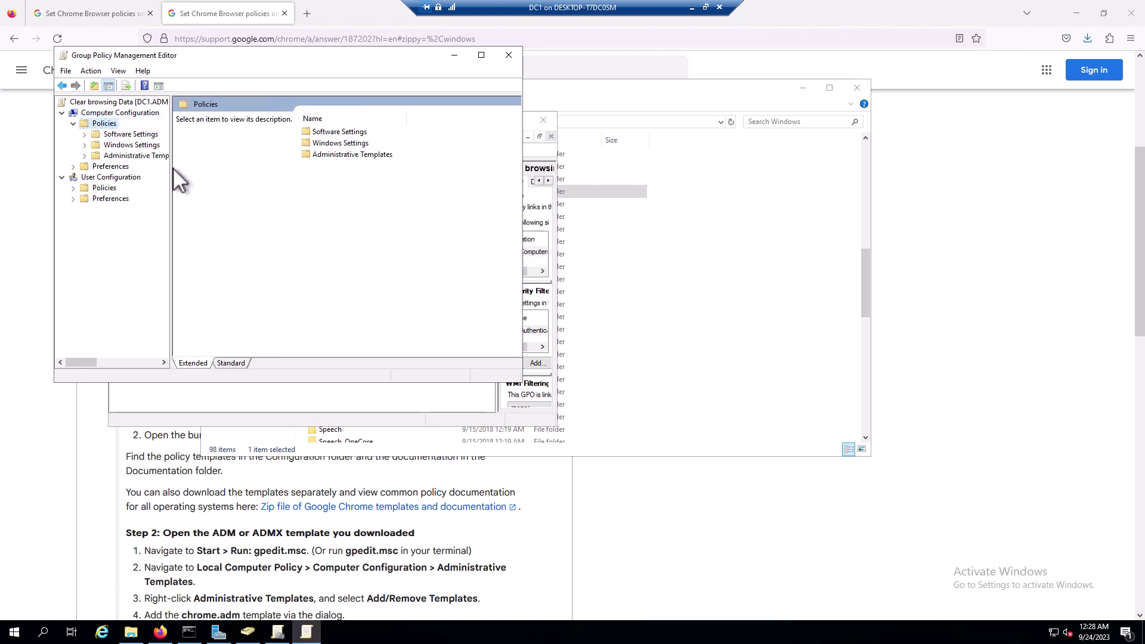
Step: Expand Administrative Templates in a widened tree pane, then return to C:\Windows in Explorer
{"action": "left_click_drag", "start_coordinate": [170, 170], "coordinate": [428, 196]}
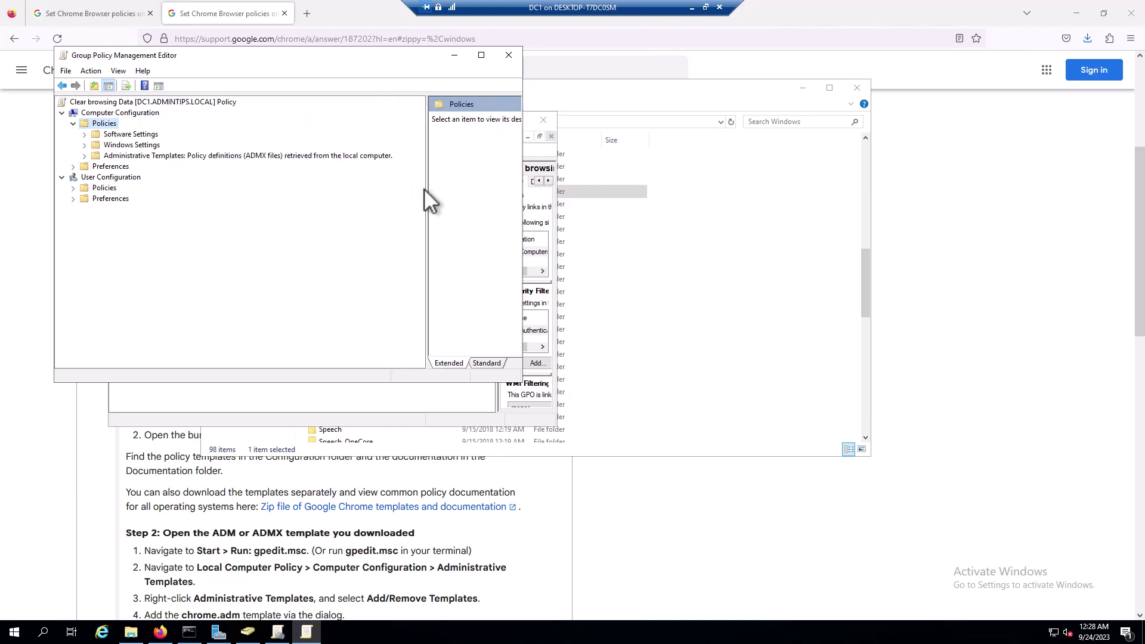
{"action": "left_click", "coordinate": [370, 157]}
{"action": "left_click", "coordinate": [84, 156]}
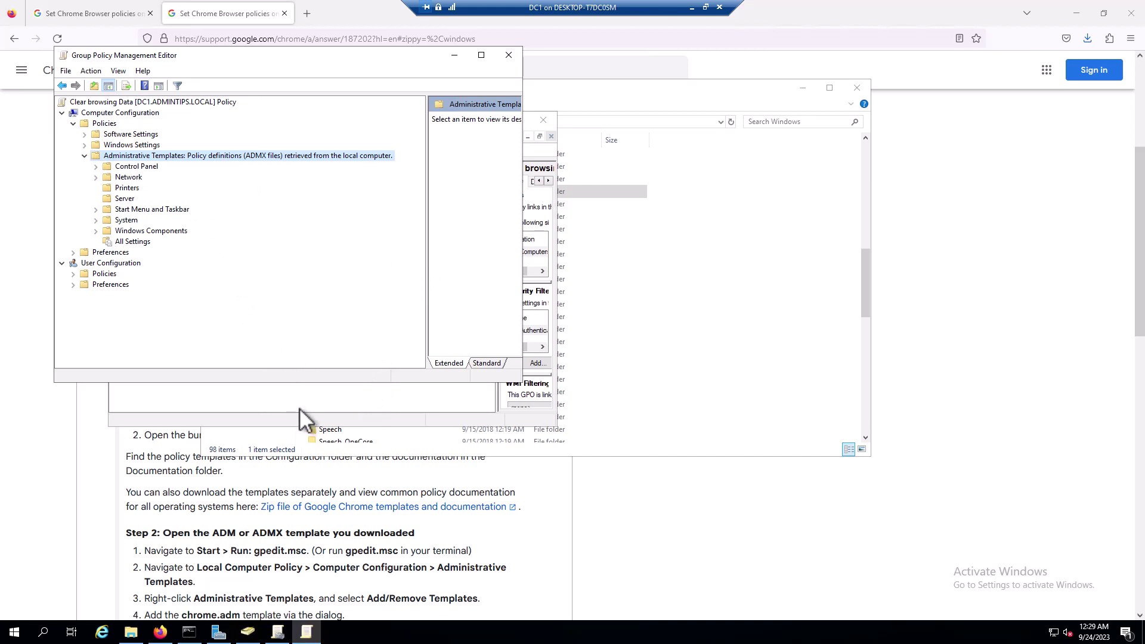
{"action": "left_click", "coordinate": [332, 398]}
{"action": "left_click", "coordinate": [660, 414]}
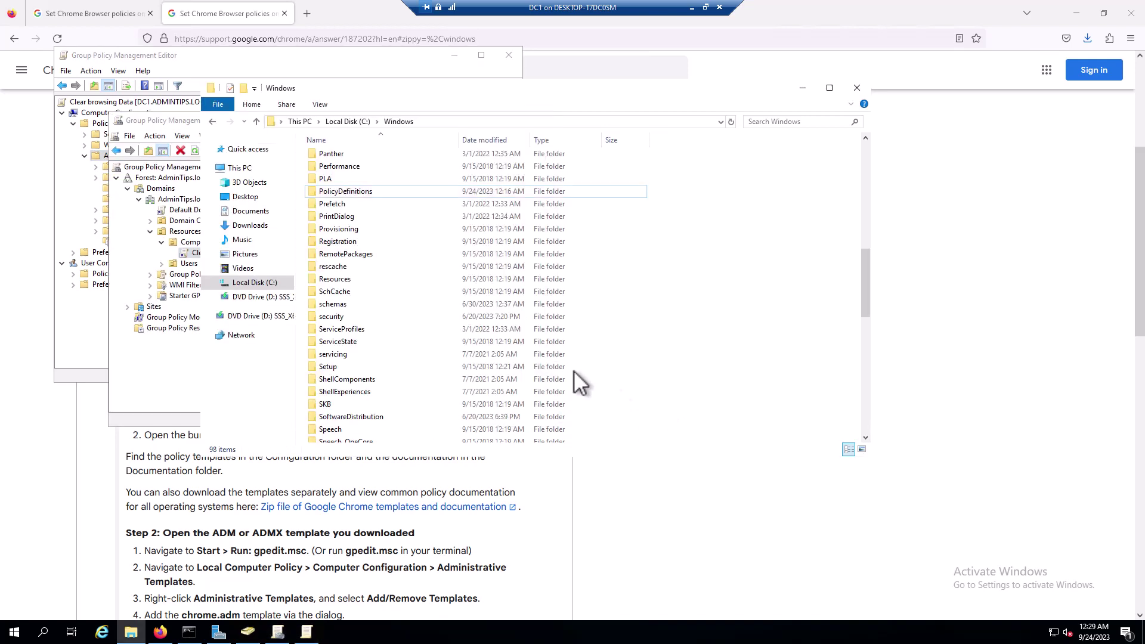
Step: Copy the PolicyDefinitions folder from C:\Windows
{"action": "right_click", "coordinate": [361, 194]}
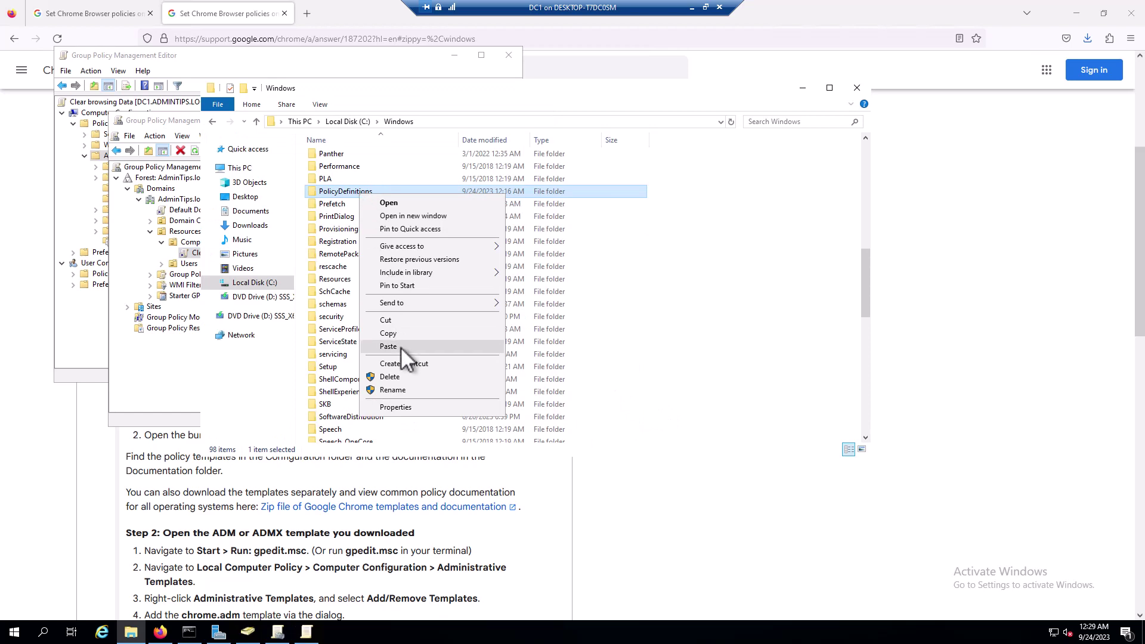
{"action": "left_click", "coordinate": [398, 331]}
{"action": "double_click", "coordinate": [377, 191]}
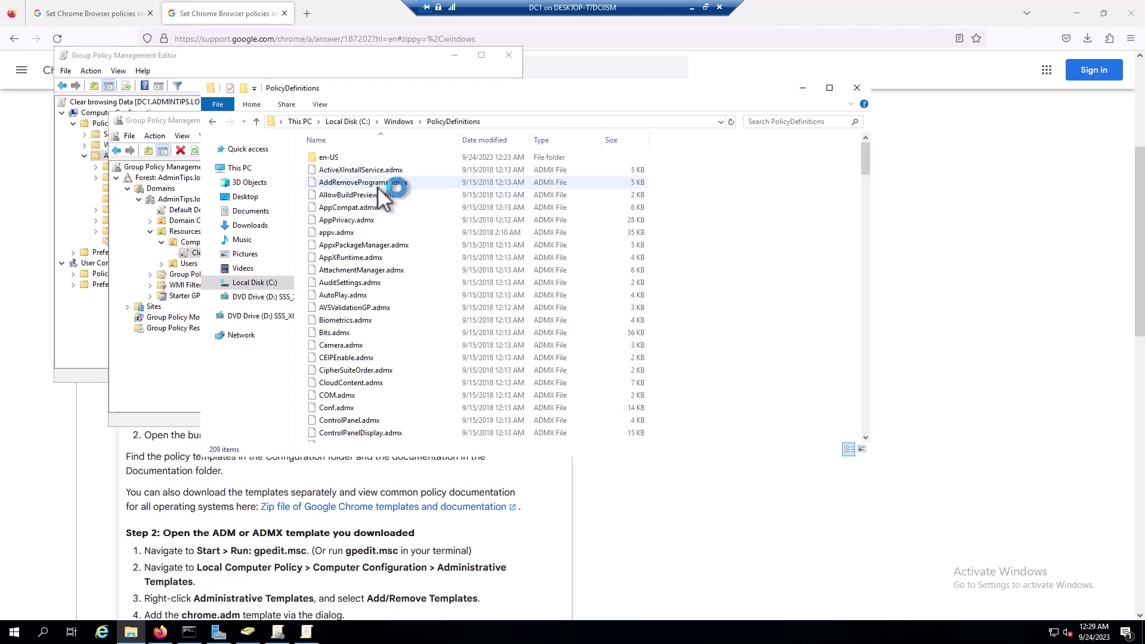
{"action": "left_click", "coordinate": [399, 122]}
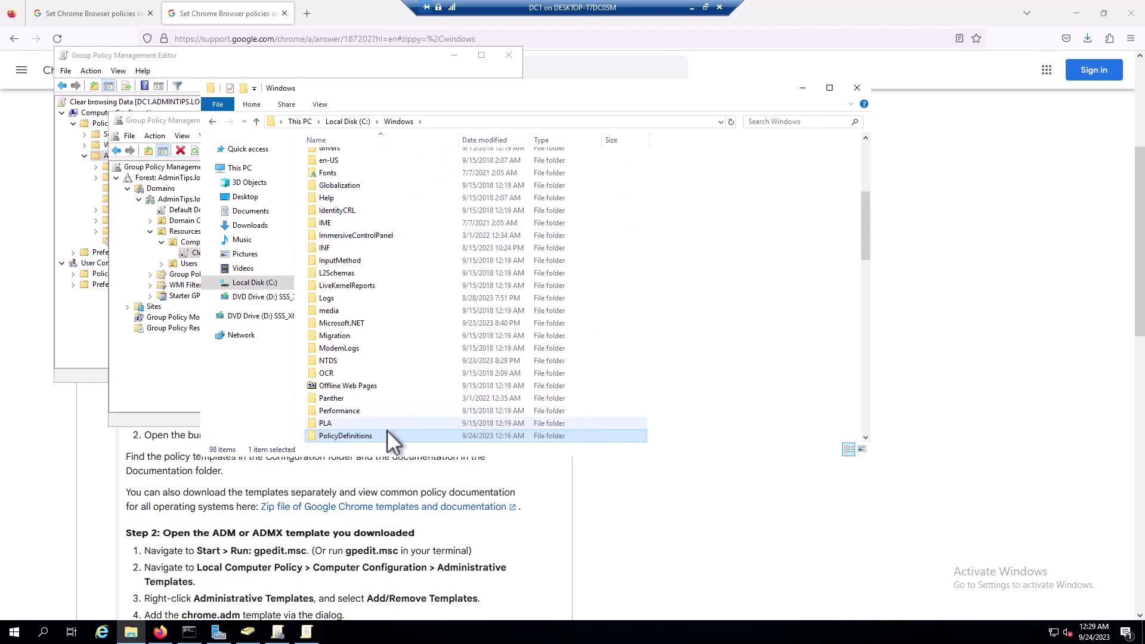
{"action": "right_click", "coordinate": [385, 431]}
{"action": "left_click", "coordinate": [424, 348]}
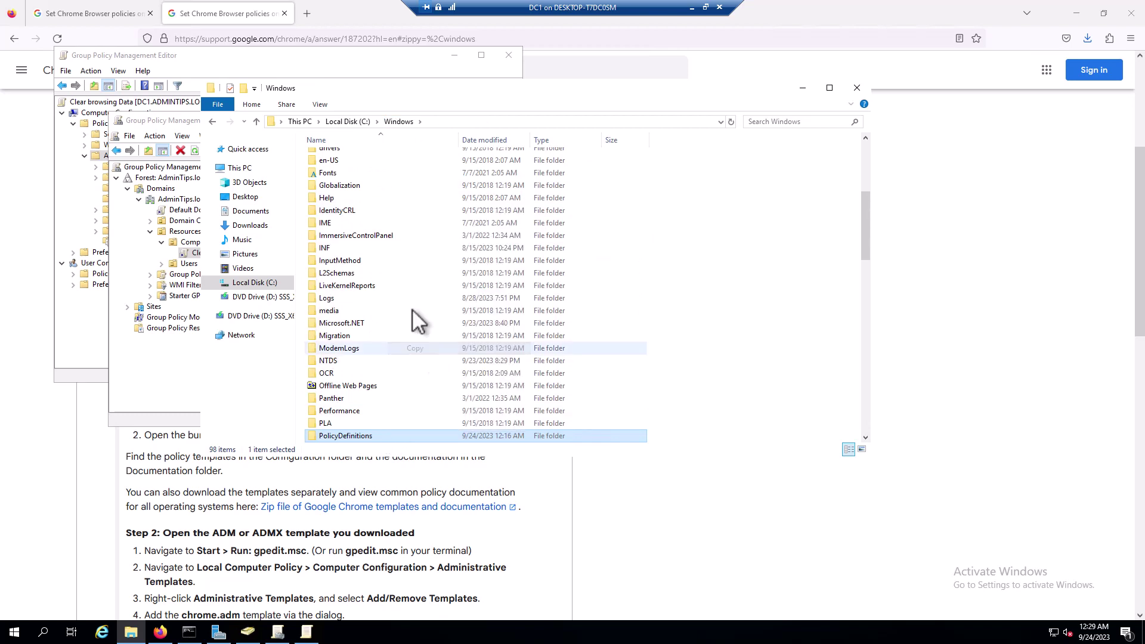
Step: Paste PolicyDefinitions into C:\Windows\SYSVOL\domain\Policies, granting administrator permission
{"action": "left_click", "coordinate": [356, 121]}
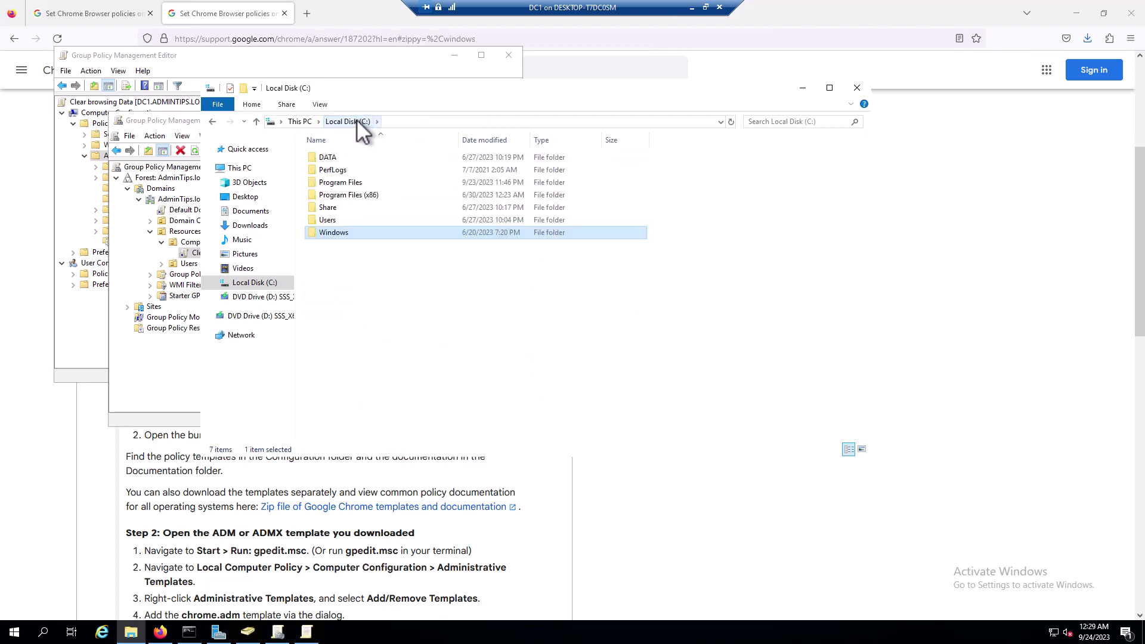
{"action": "double_click", "coordinate": [346, 233]}
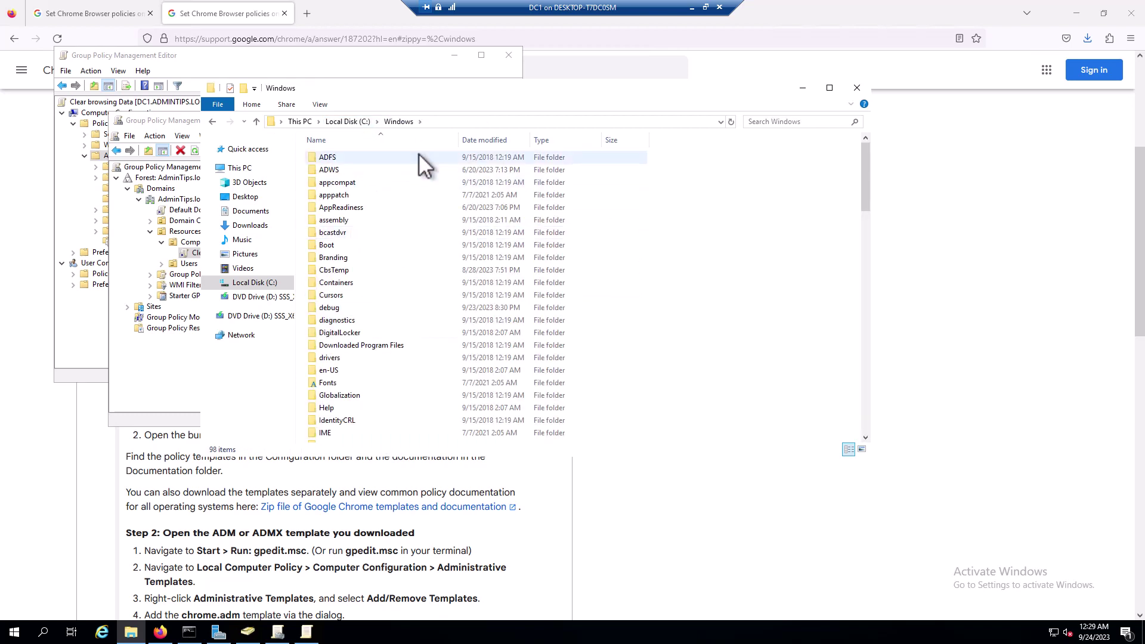
{"action": "left_click", "coordinate": [377, 357]}
{"action": "type", "text": "schemas"}
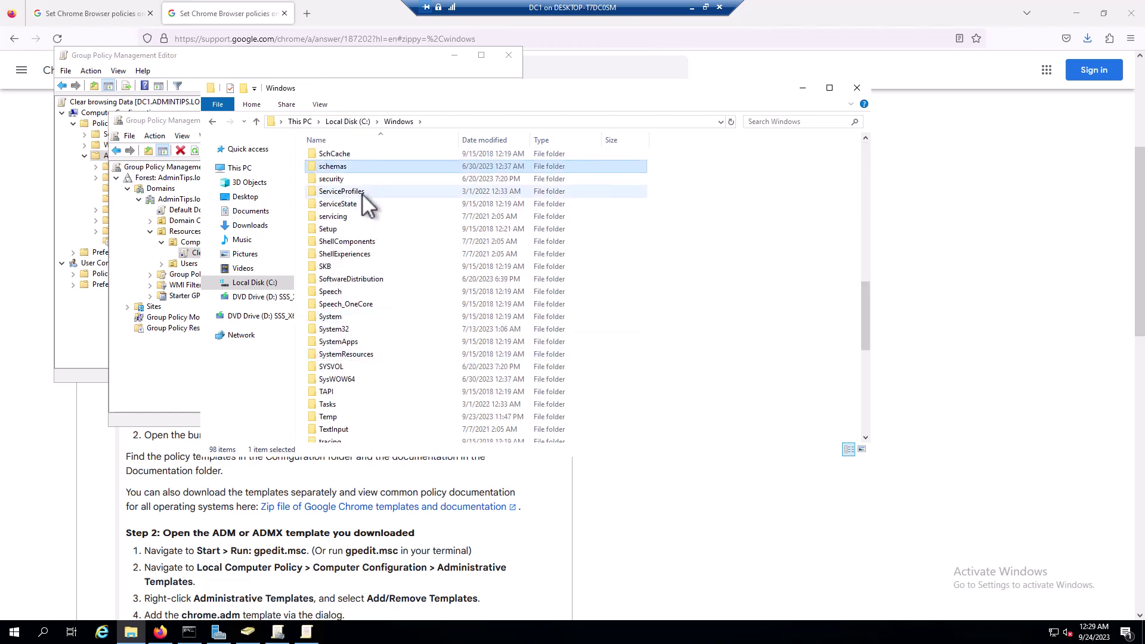
{"action": "type", "text": "servicestate"}
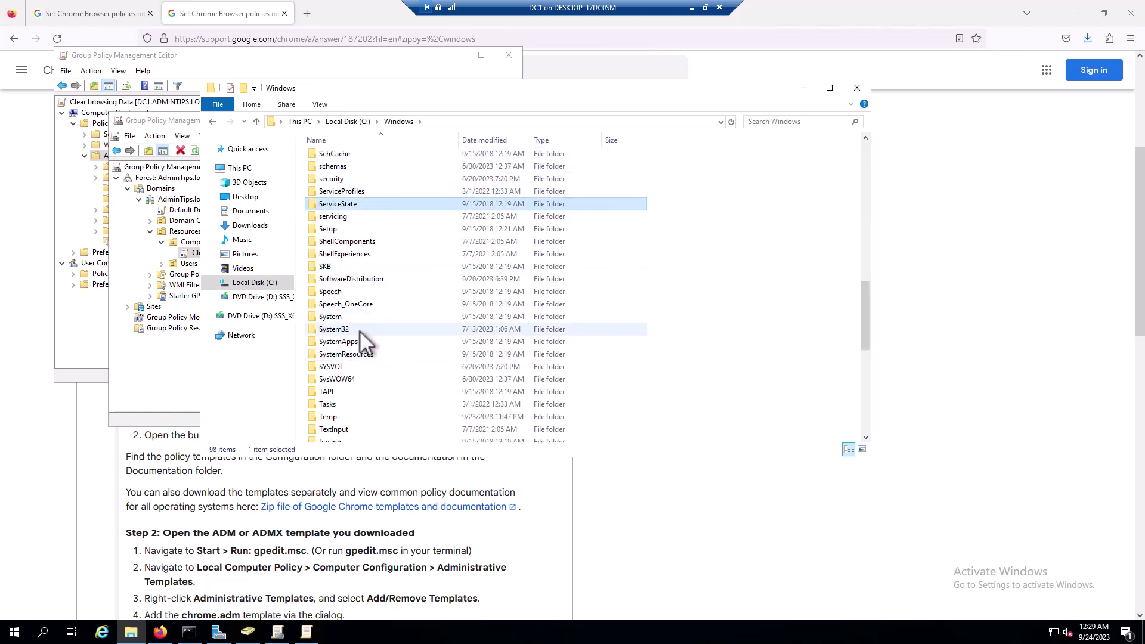
{"action": "double_click", "coordinate": [363, 366]}
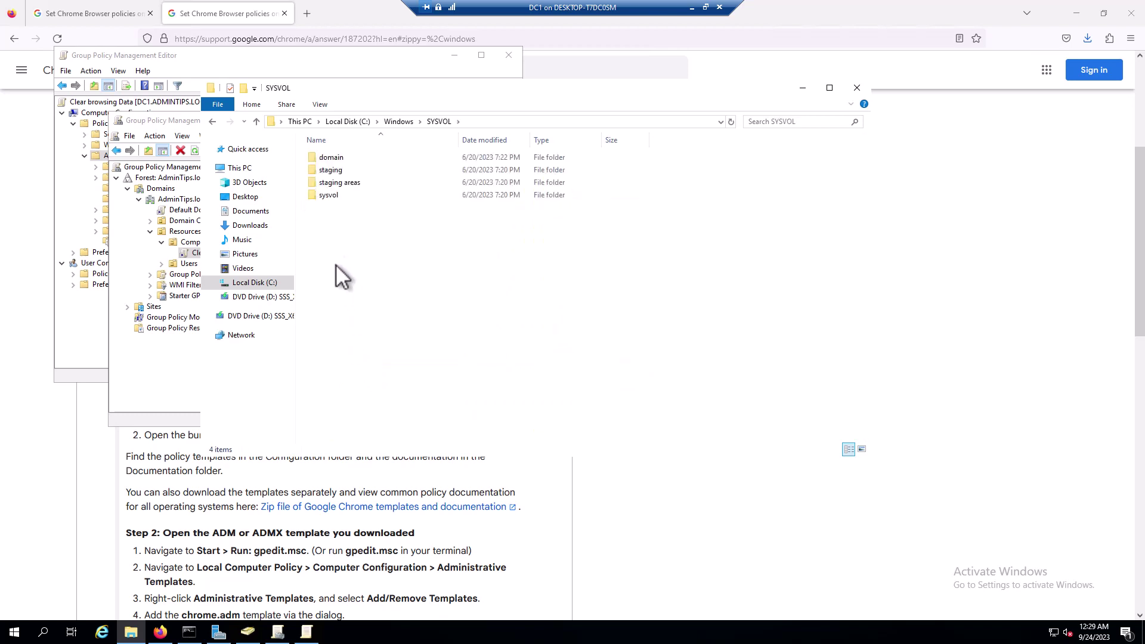
{"action": "double_click", "coordinate": [353, 159]}
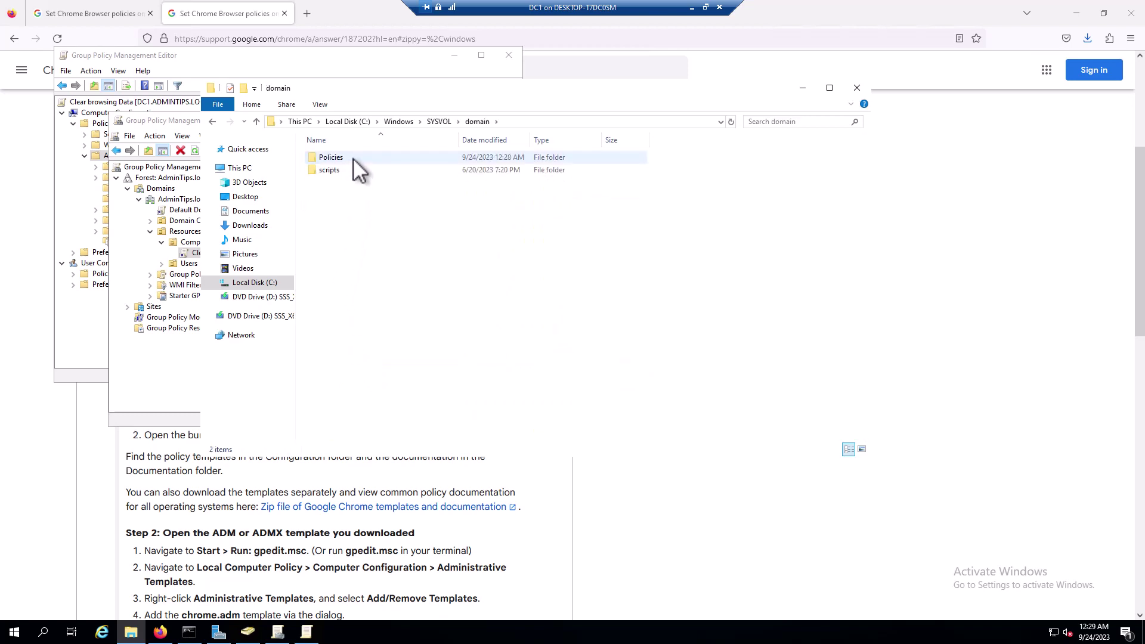
{"action": "double_click", "coordinate": [353, 159]}
{"action": "right_click", "coordinate": [396, 327]}
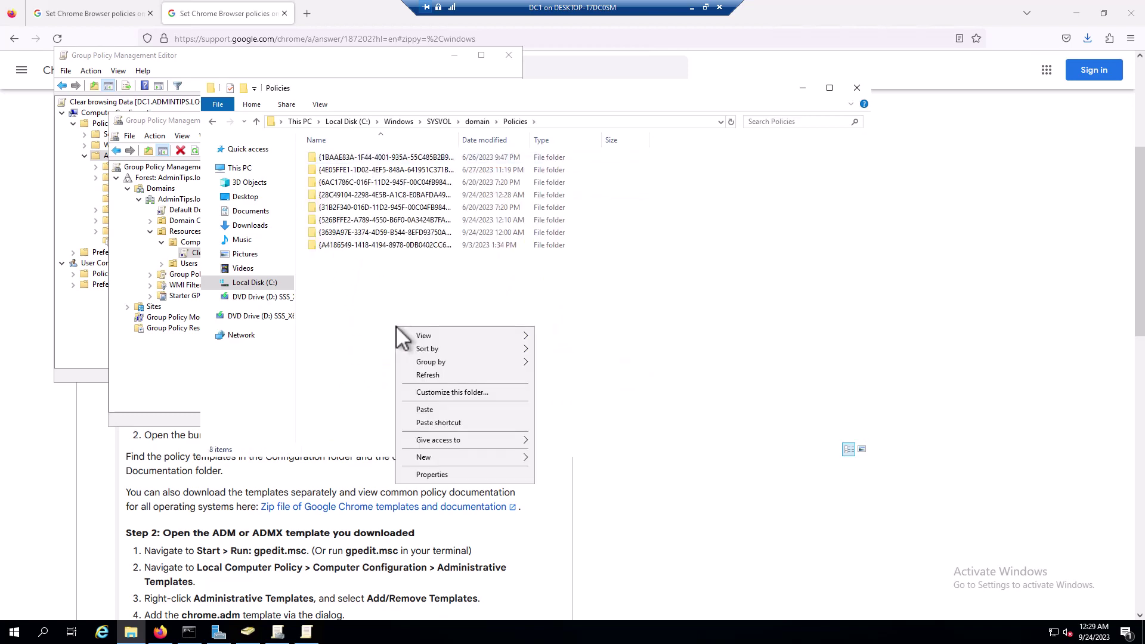
{"action": "left_click", "coordinate": [424, 410]}
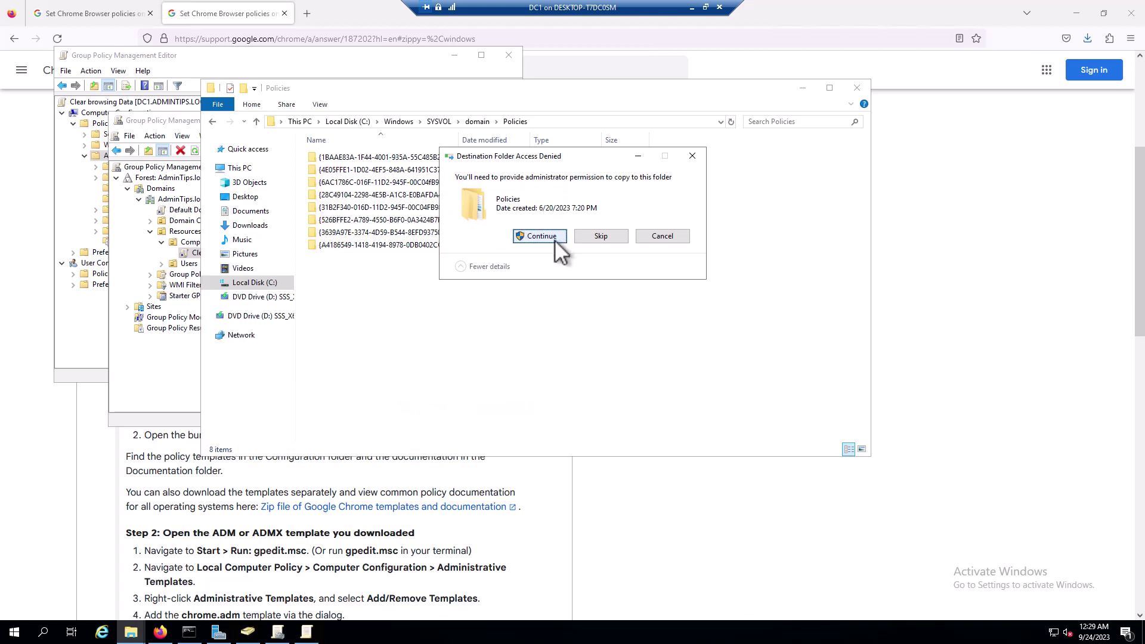
{"action": "left_click", "coordinate": [555, 239]}
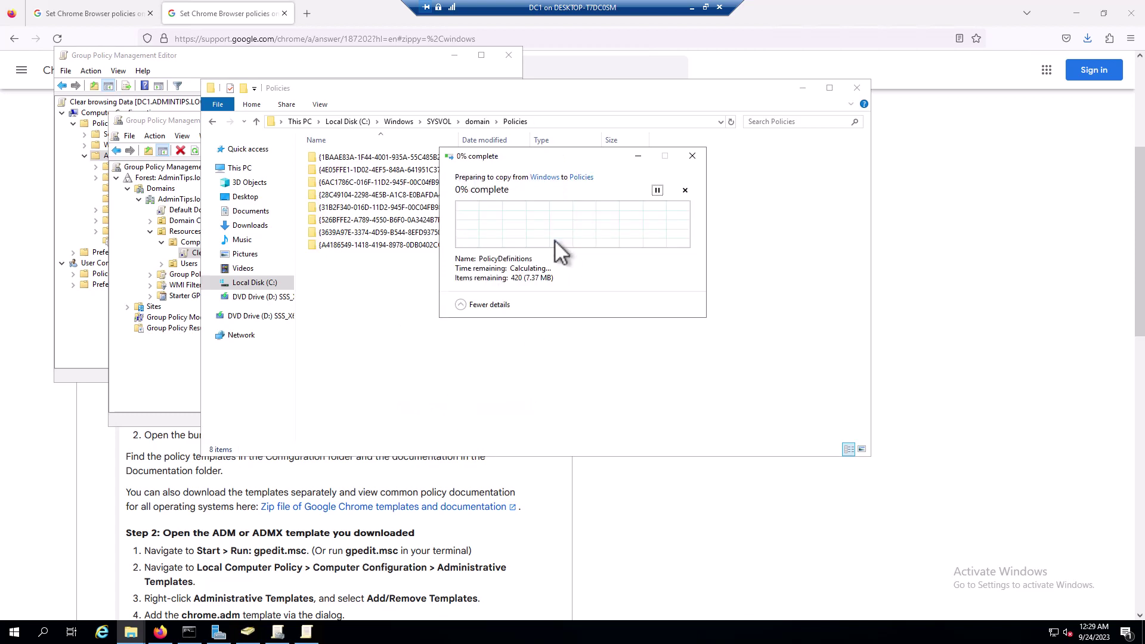
{"action": "left_click", "coordinate": [178, 381]}
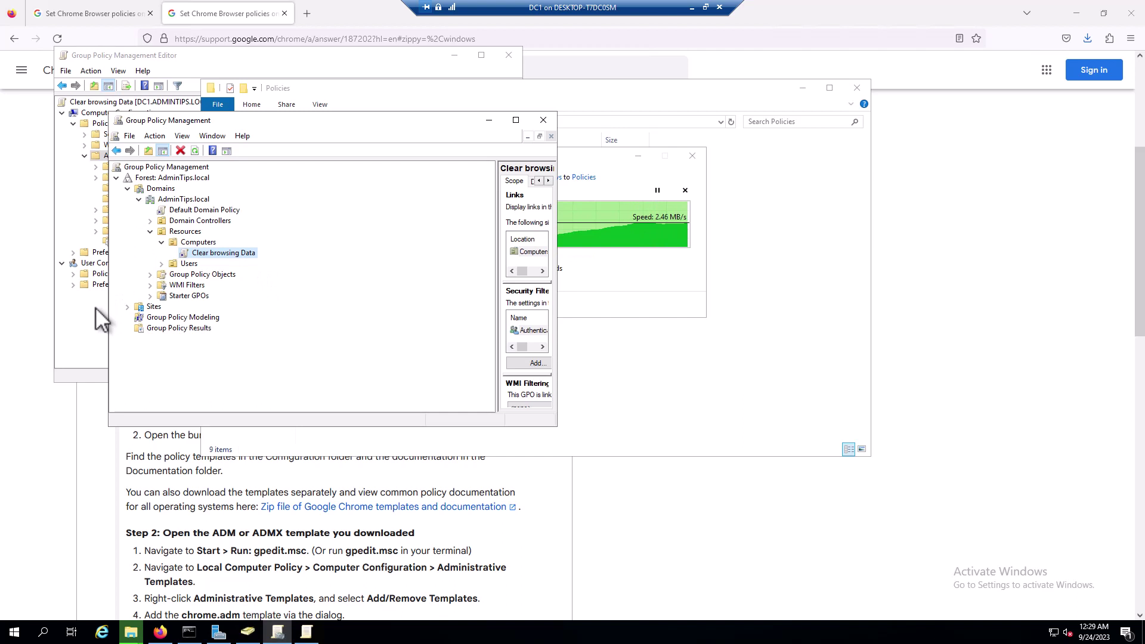
Step: Close the Group Policy Management Editor and open SYSVOL's copied PolicyDefinitions folder
{"action": "left_click", "coordinate": [316, 633]}
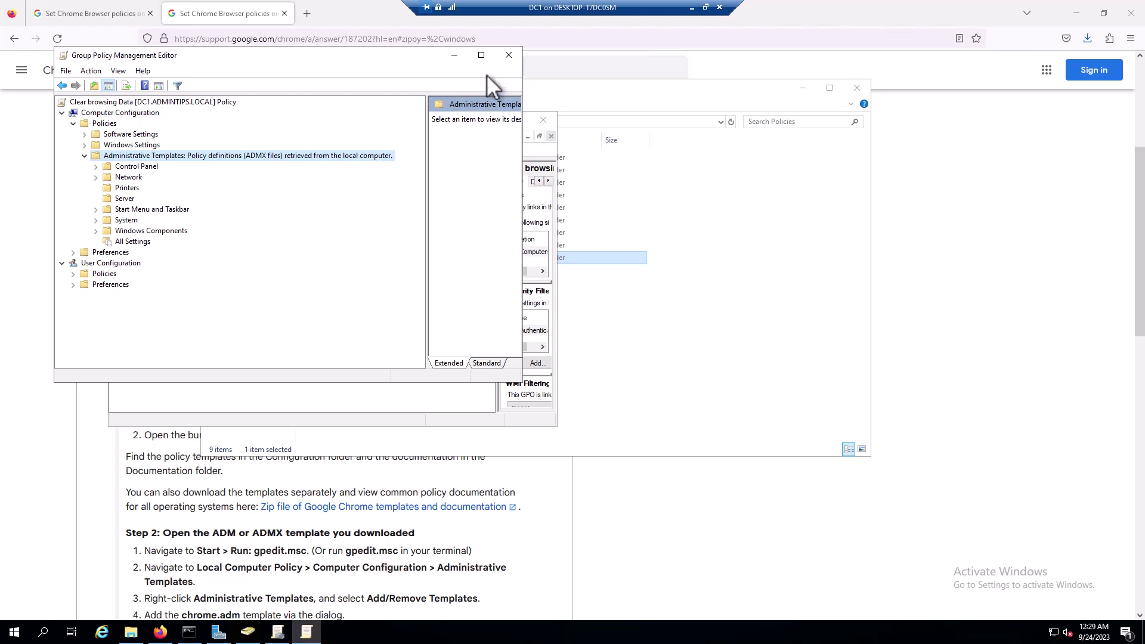
{"action": "left_click", "coordinate": [509, 55]}
{"action": "left_click", "coordinate": [653, 357]}
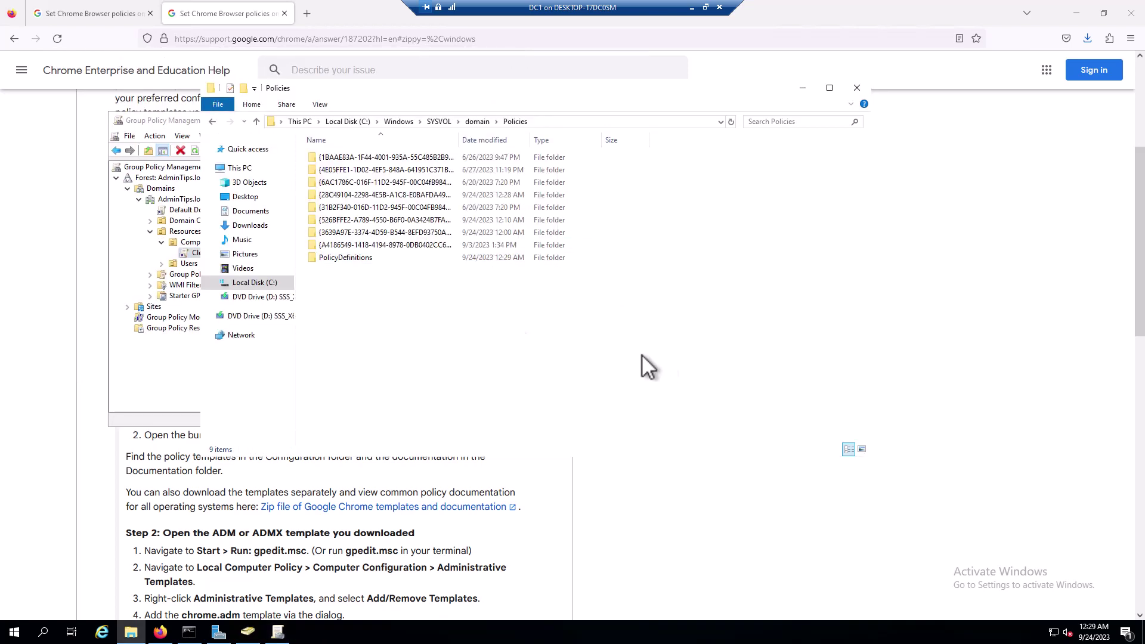
{"action": "double_click", "coordinate": [352, 262]}
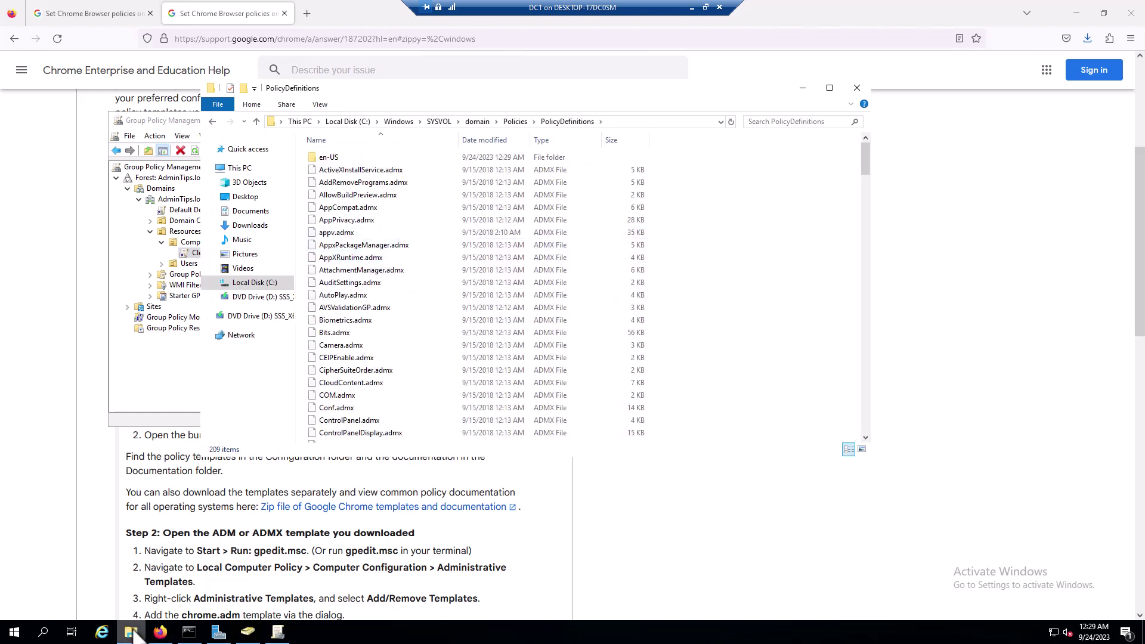
Step: Copy chrome.admx from Downloads > GoogleChromeEnterpriseBundle64 > Configuration > admx
{"action": "left_click", "coordinate": [253, 230]}
{"action": "double_click", "coordinate": [359, 157]}
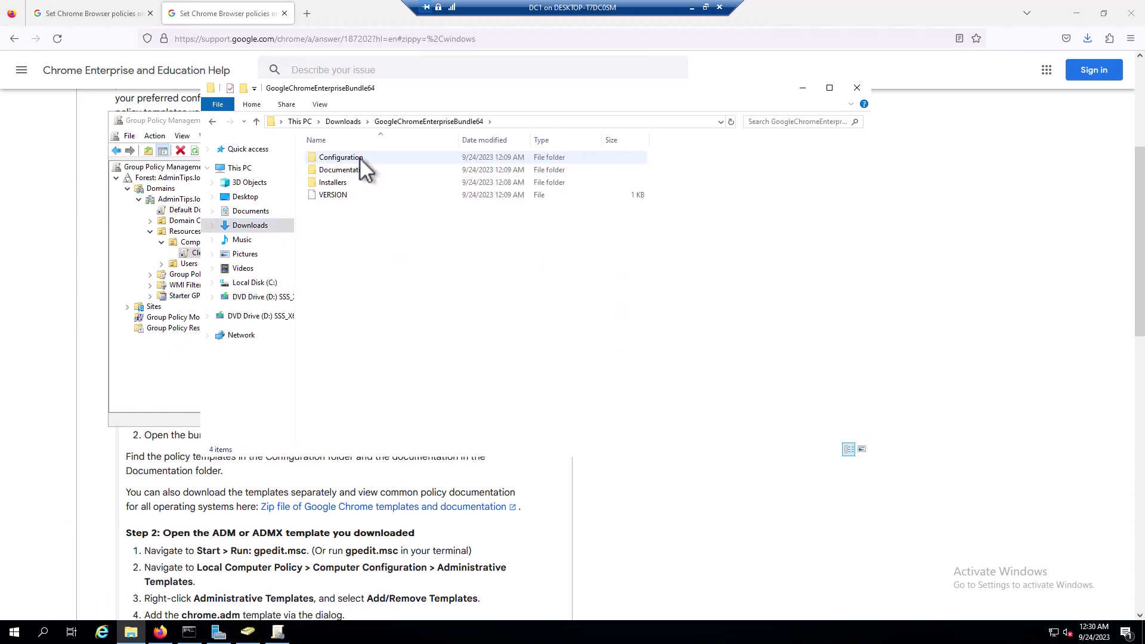
{"action": "double_click", "coordinate": [360, 158]}
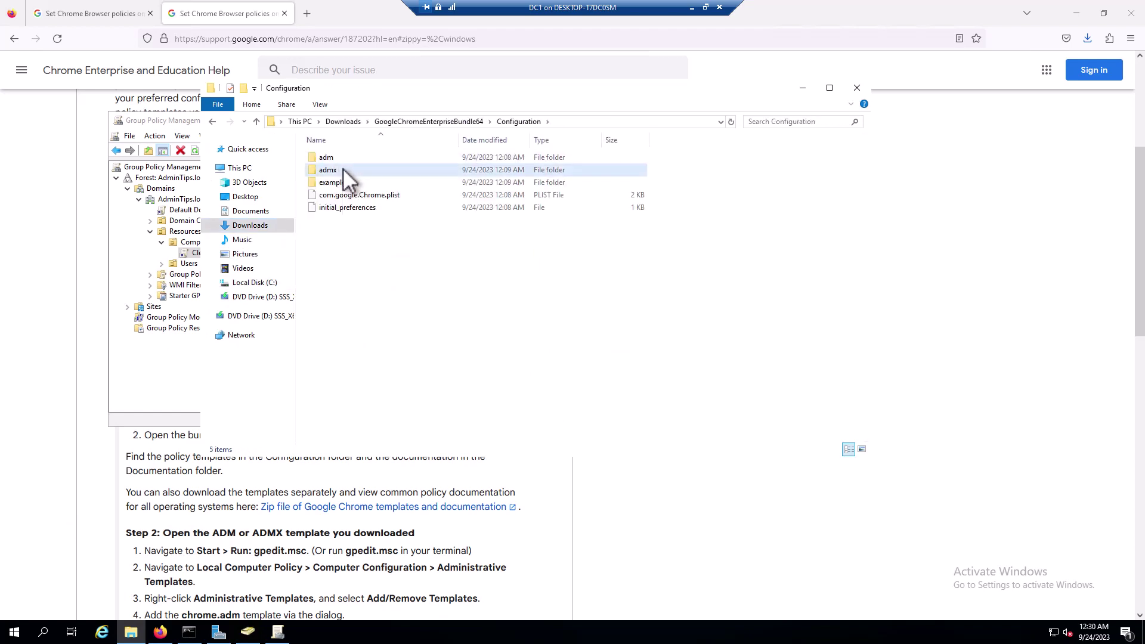
{"action": "double_click", "coordinate": [343, 168]}
{"action": "scroll", "coordinate": [343, 173], "scroll_direction": "down", "scroll_amount": 10}
{"action": "scroll", "coordinate": [342, 362], "scroll_direction": "down", "scroll_amount": 8}
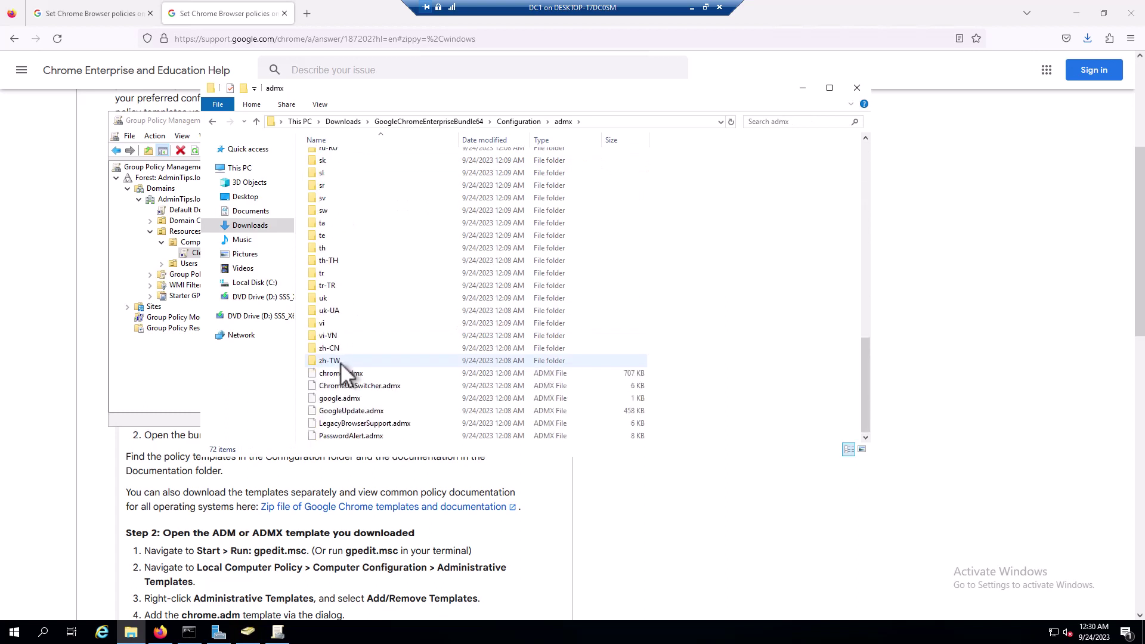
{"action": "left_click", "coordinate": [359, 374]}
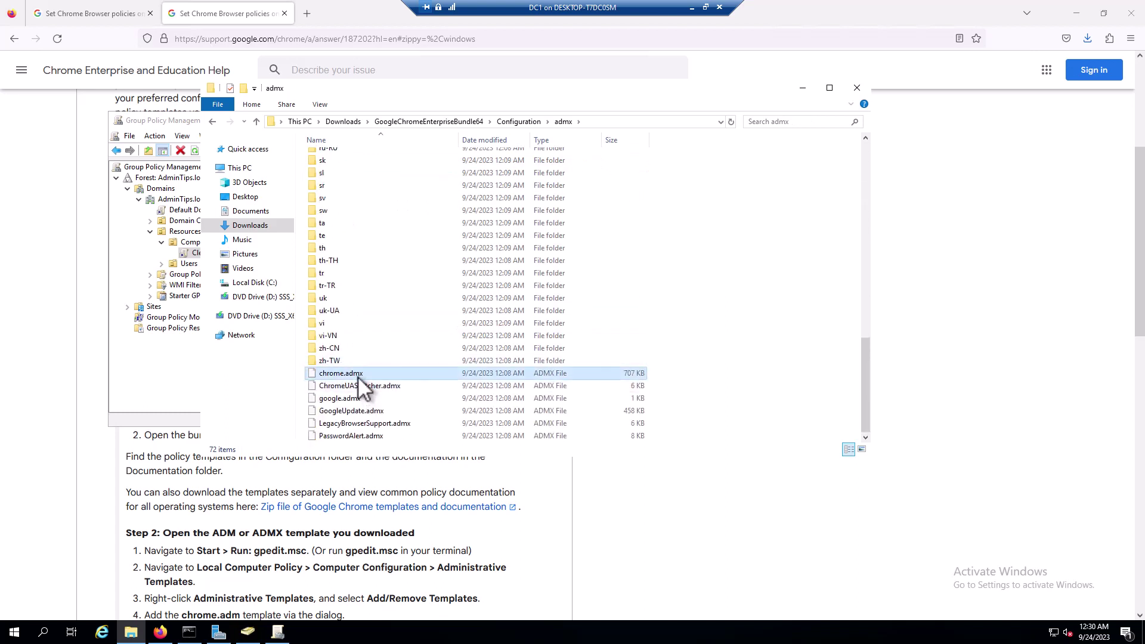
{"action": "right_click", "coordinate": [394, 375]}
{"action": "left_click", "coordinate": [432, 472]}
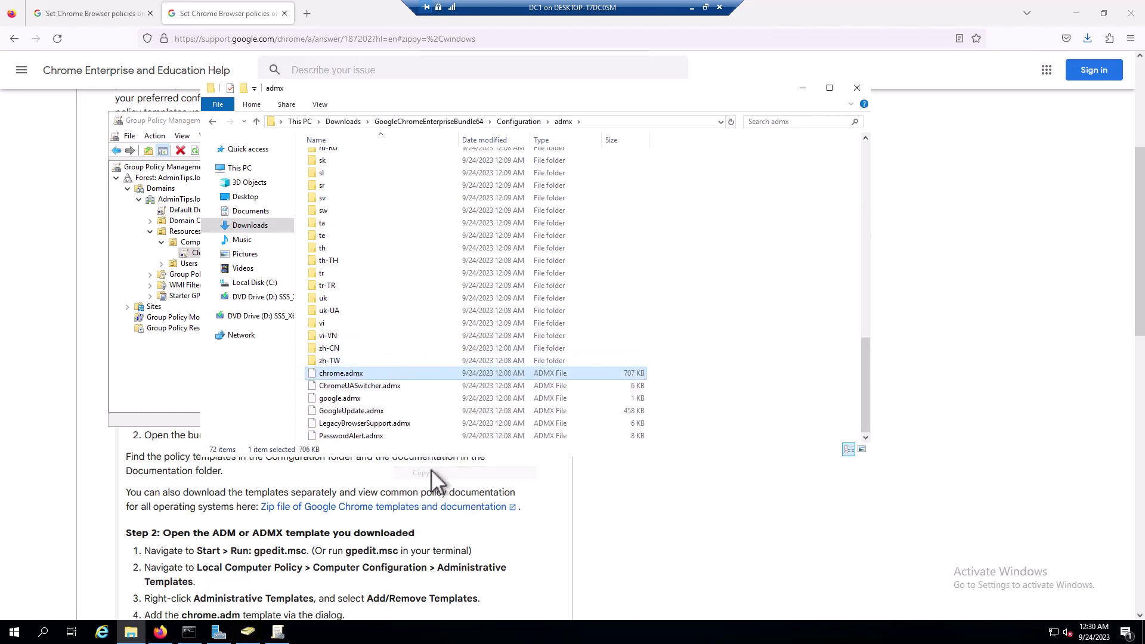
Step: Paste chrome.admx into SYSVOL\domain\Policies\PolicyDefinitions, allowing administrator permission
{"action": "left_click", "coordinate": [216, 123]}
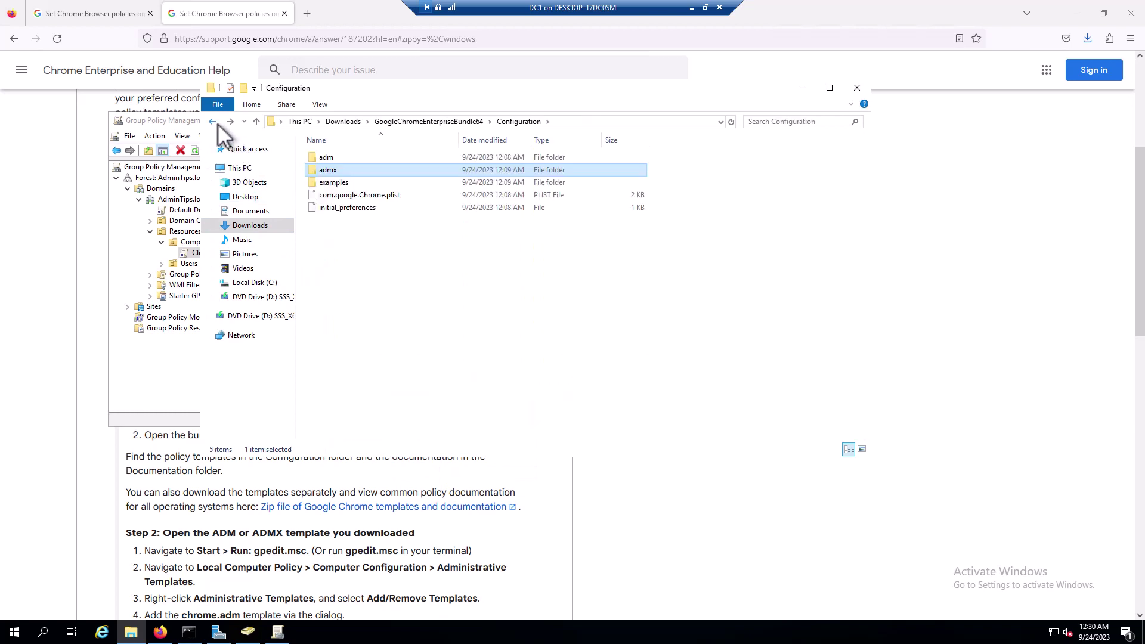
{"action": "left_click", "coordinate": [216, 123]}
{"action": "left_click", "coordinate": [216, 123]}
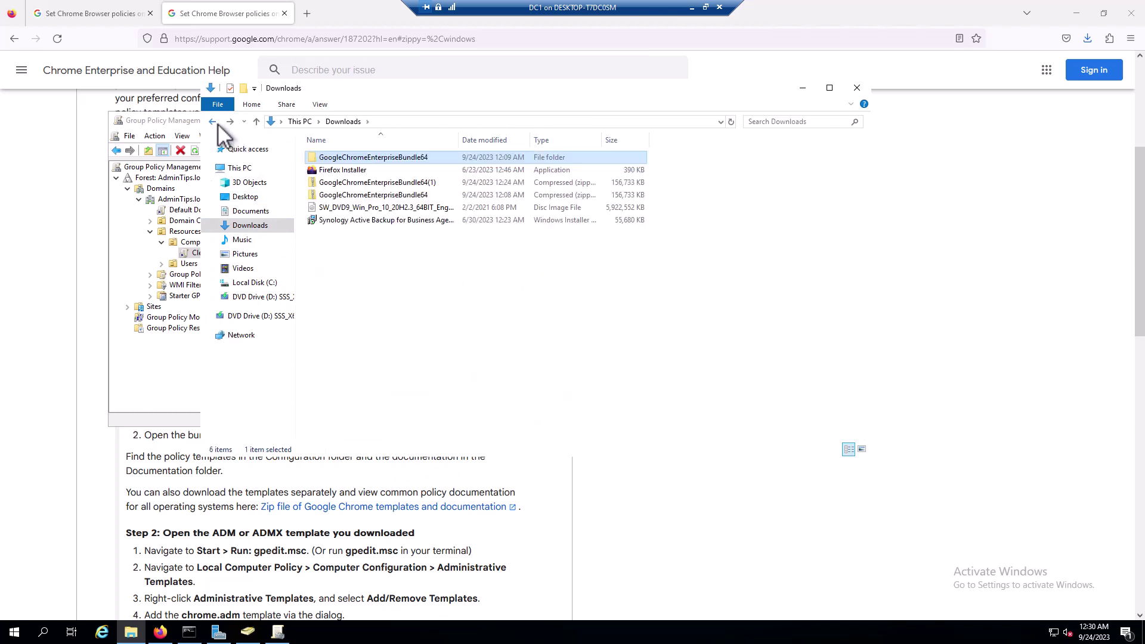
{"action": "left_click", "coordinate": [216, 122]}
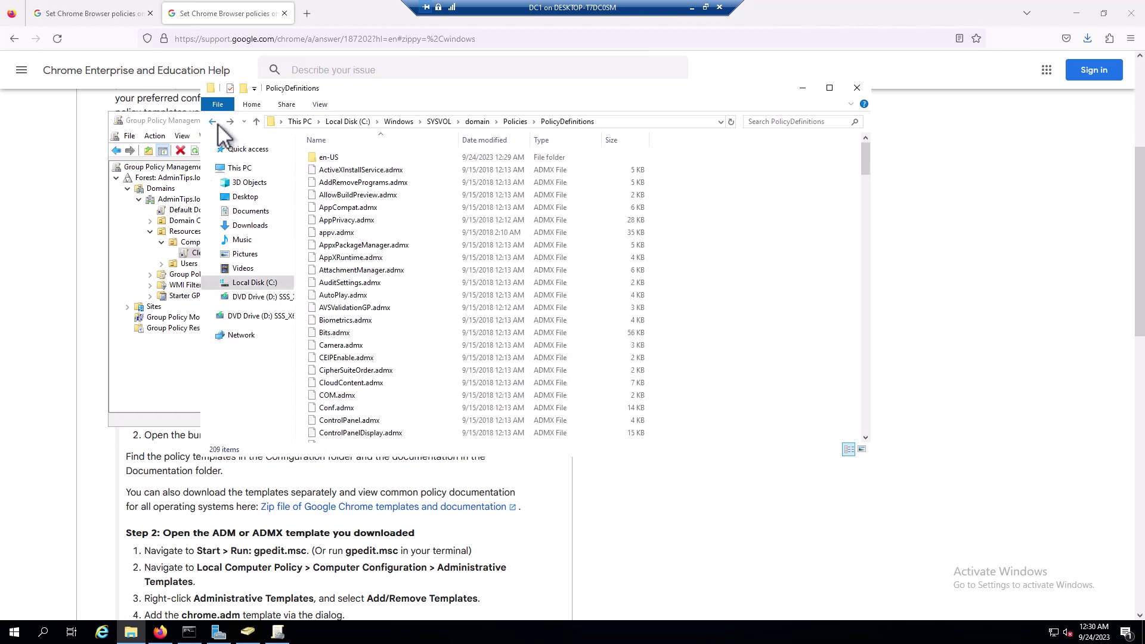
{"action": "left_click", "coordinate": [632, 120]}
{"action": "left_click", "coordinate": [633, 119]}
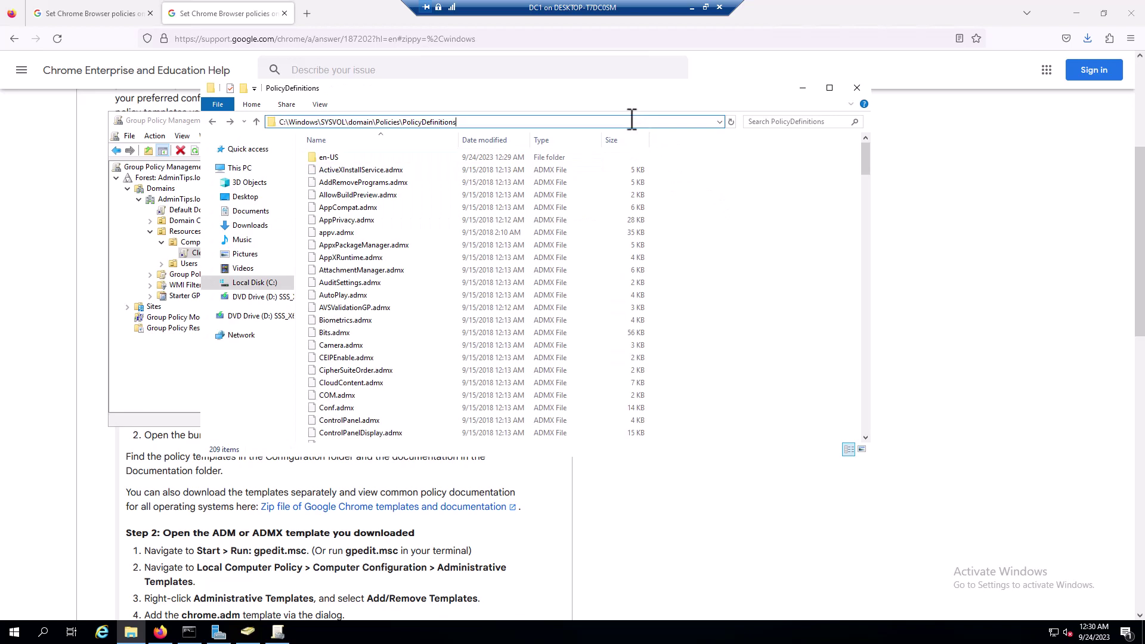
{"action": "left_click", "coordinate": [746, 327]}
{"action": "right_click", "coordinate": [735, 299]}
{"action": "left_click", "coordinate": [774, 380]}
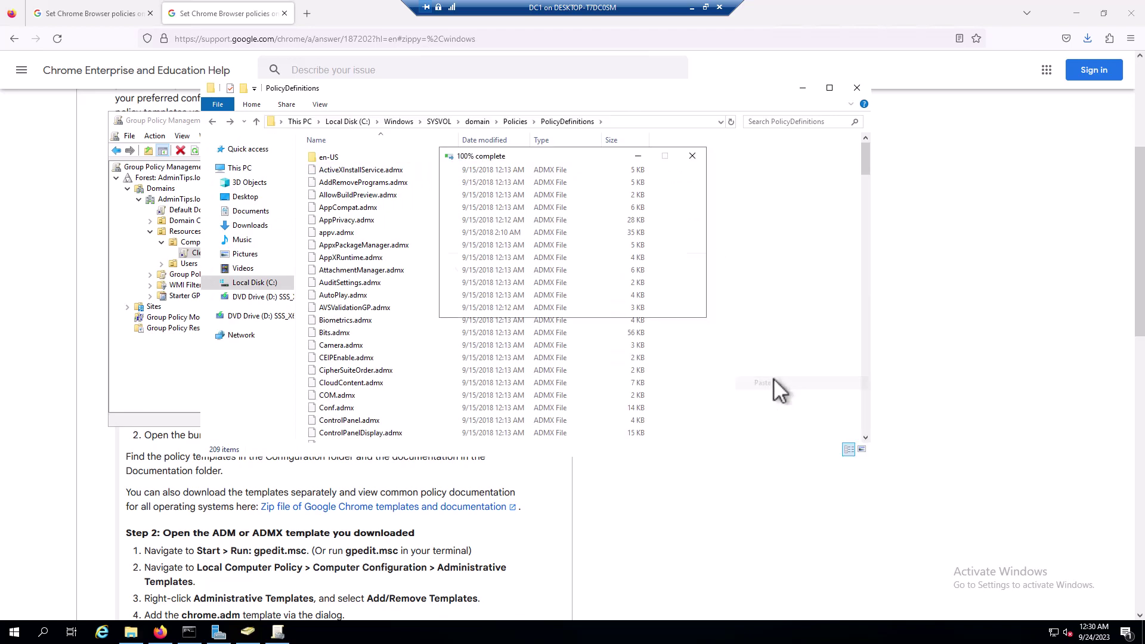
{"action": "left_click", "coordinate": [550, 241]}
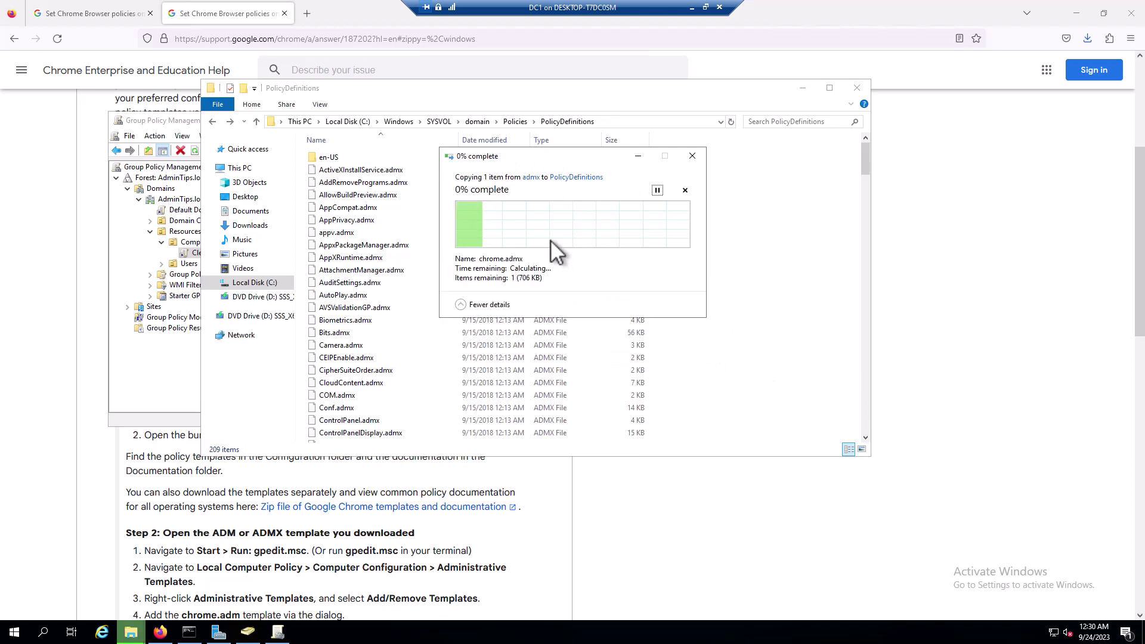
Step: Edit the Clear browsing Data GPO and open Computer Configuration > Policies > Administrative Templates
{"action": "left_click", "coordinate": [145, 368]}
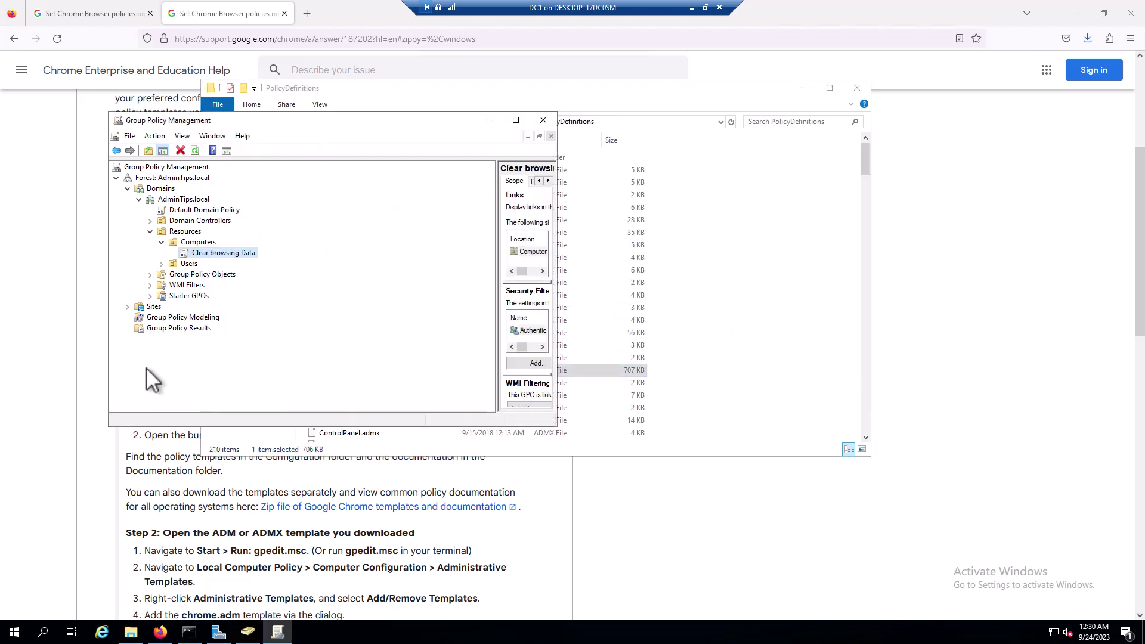
{"action": "right_click", "coordinate": [223, 258]}
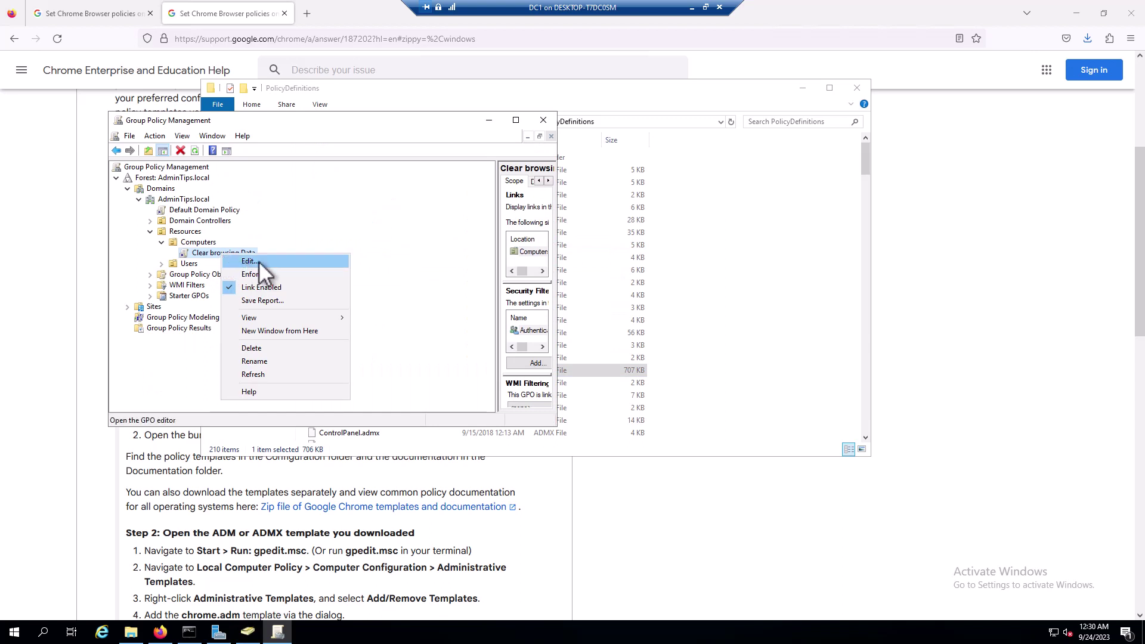
{"action": "left_click", "coordinate": [259, 261]}
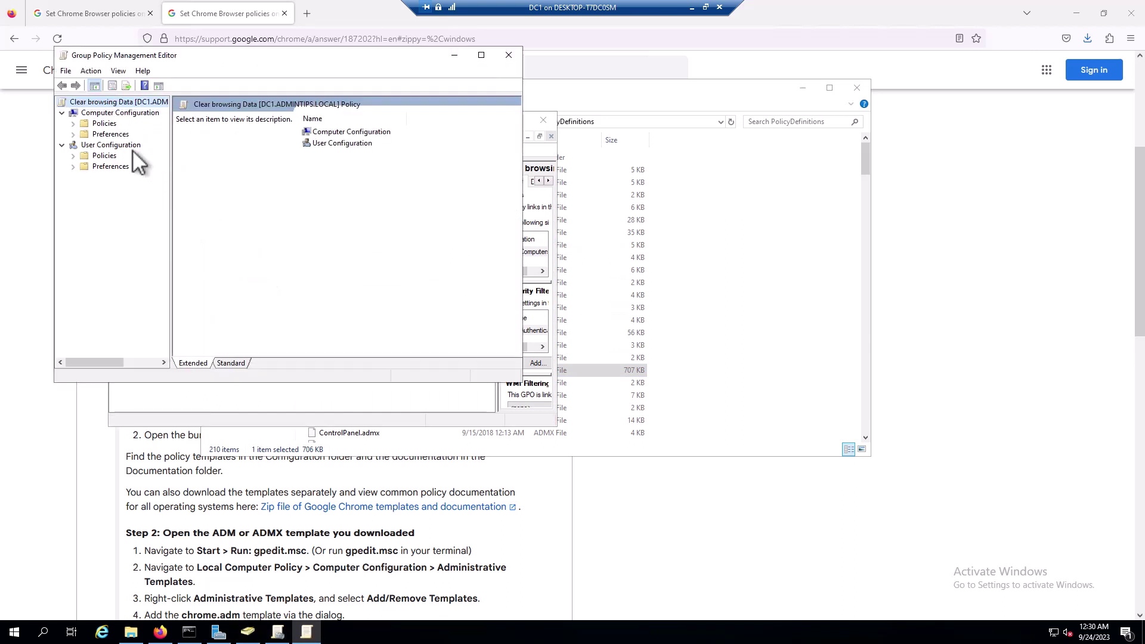
{"action": "double_click", "coordinate": [99, 125]}
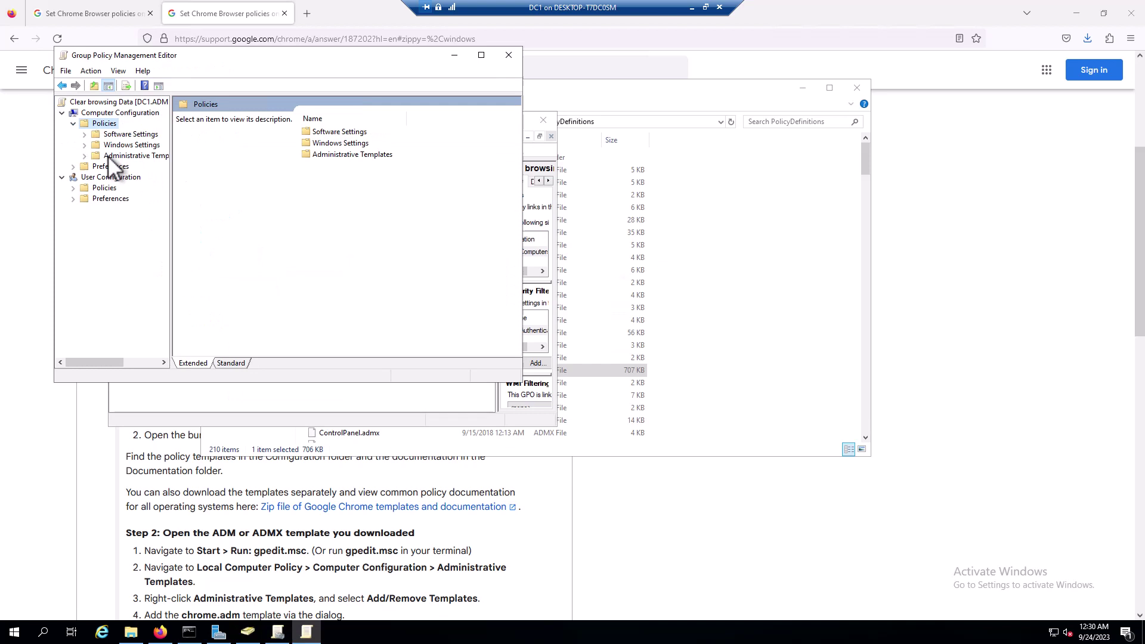
{"action": "left_click", "coordinate": [98, 156]}
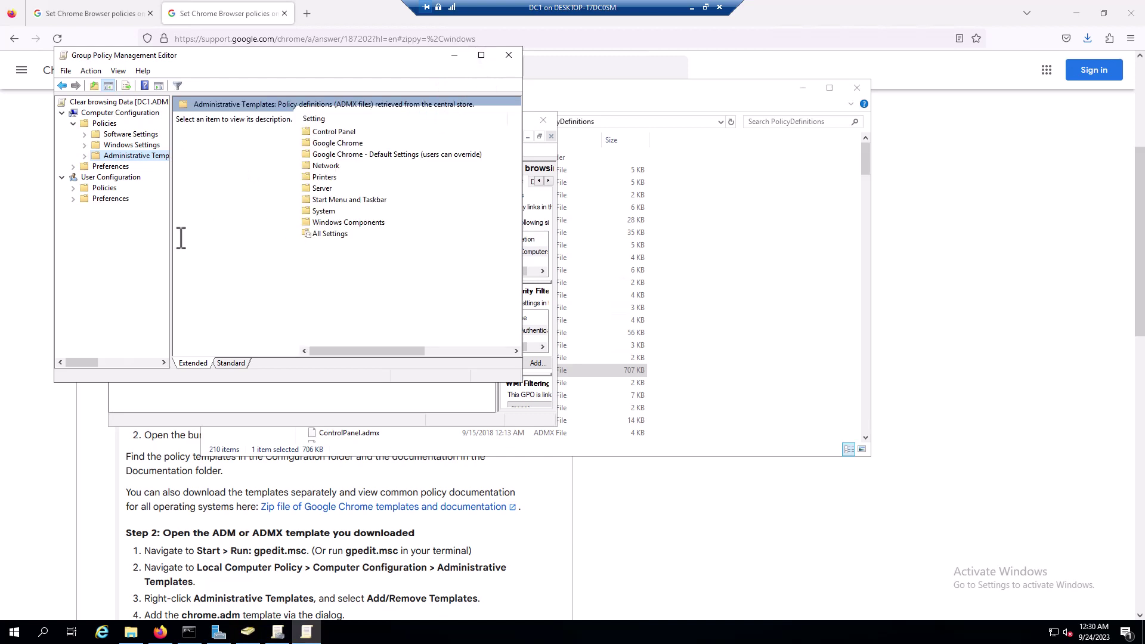
Step: Widen the tree pane and show all 219 Google Chrome policy settings
{"action": "left_click_drag", "start_coordinate": [171, 222], "coordinate": [545, 256]}
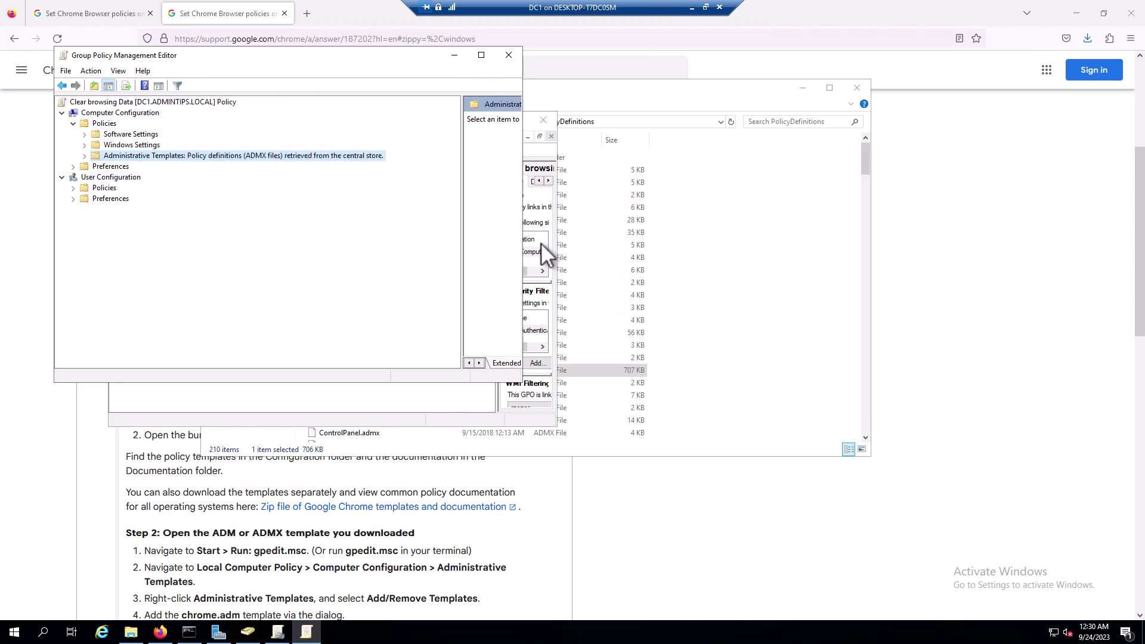
{"action": "left_click", "coordinate": [85, 156]}
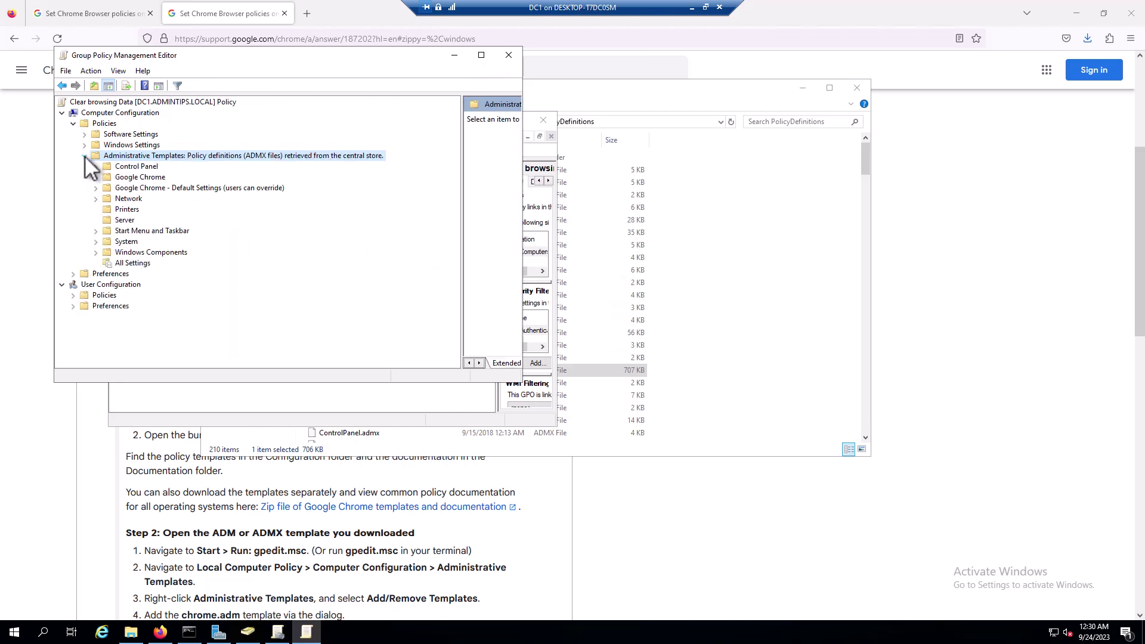
{"action": "left_click", "coordinate": [159, 177]}
{"action": "left_click", "coordinate": [155, 188]}
{"action": "scroll", "coordinate": [690, 408], "scroll_direction": "down", "scroll_amount": 15}
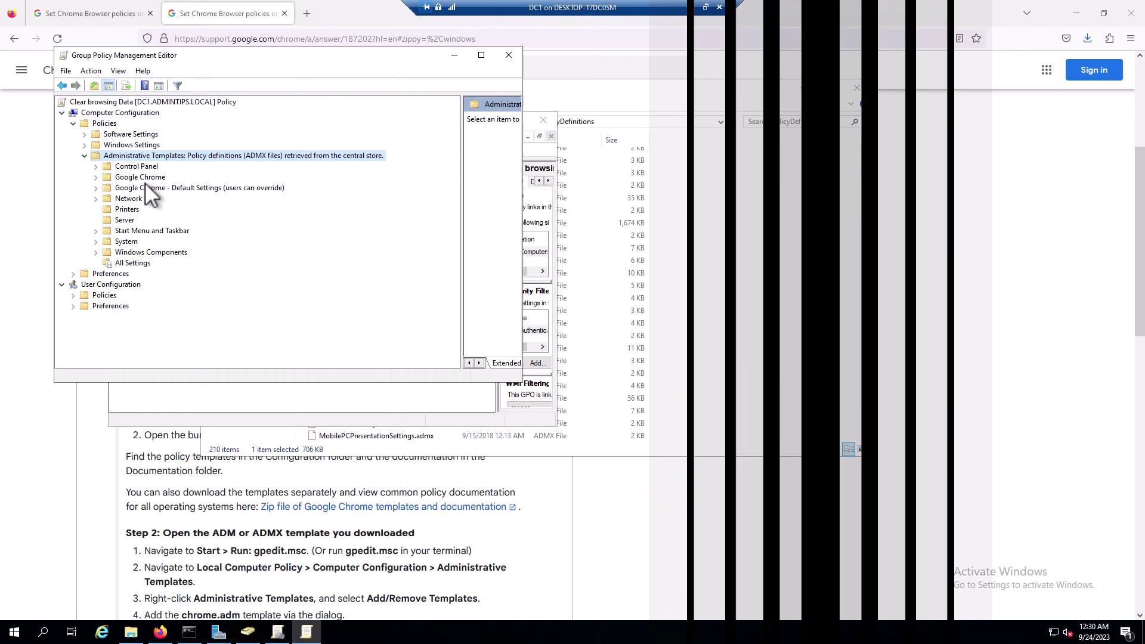
{"action": "left_click", "coordinate": [150, 179]}
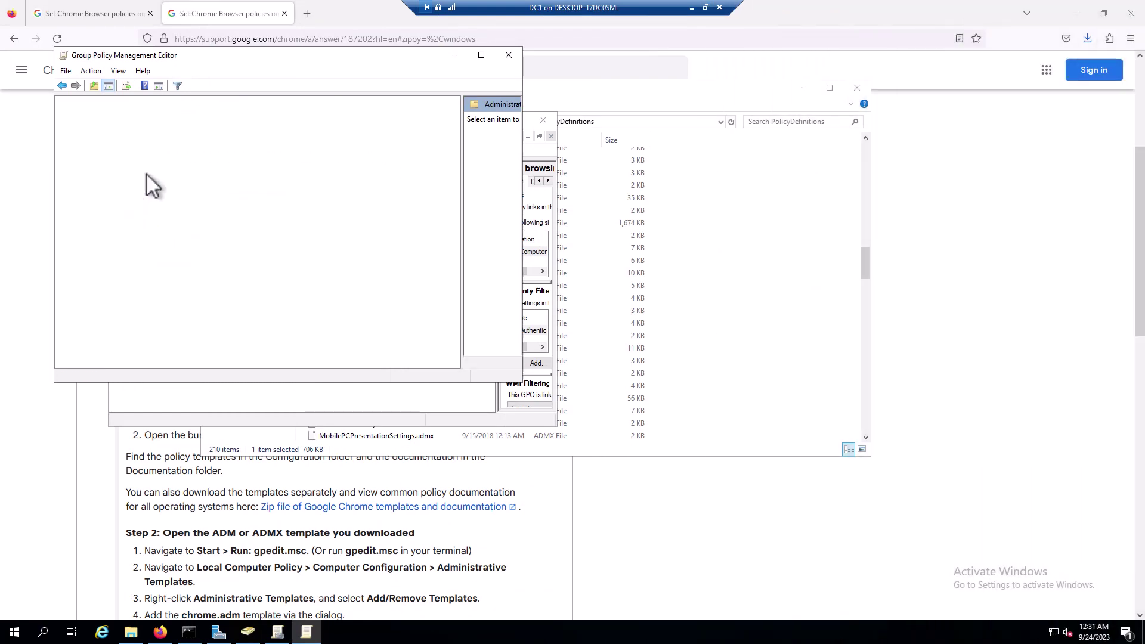
Step: Maximize the editor, widen the Google Chrome list, and step toward Clear Browsing Data on Exit
{"action": "left_click", "coordinate": [482, 54]}
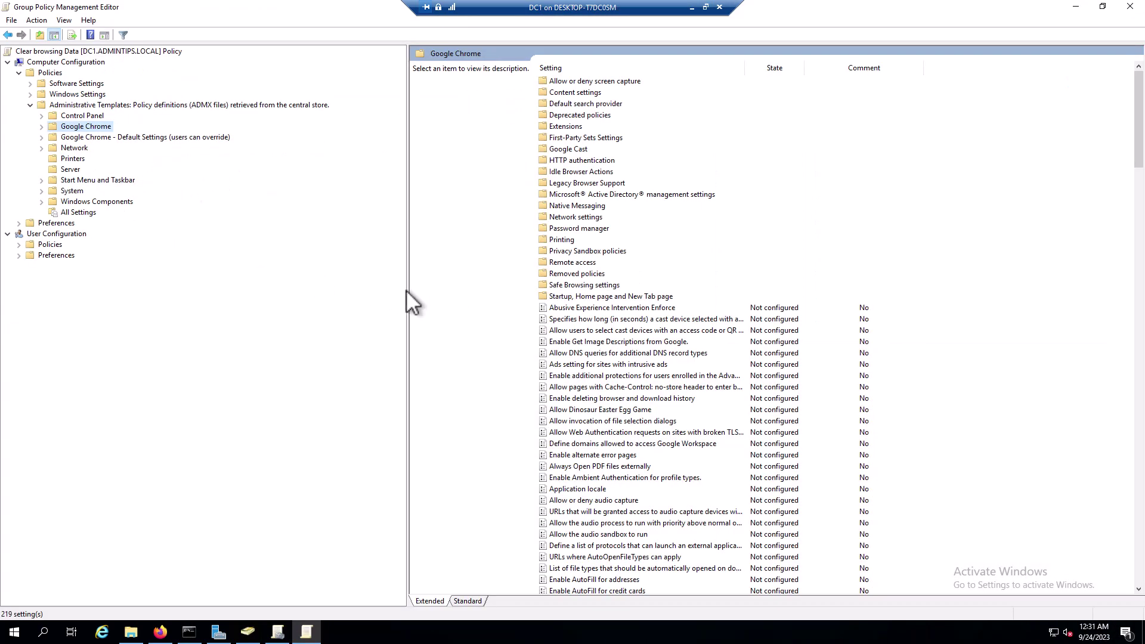
{"action": "left_click_drag", "start_coordinate": [406, 290], "coordinate": [227, 284]}
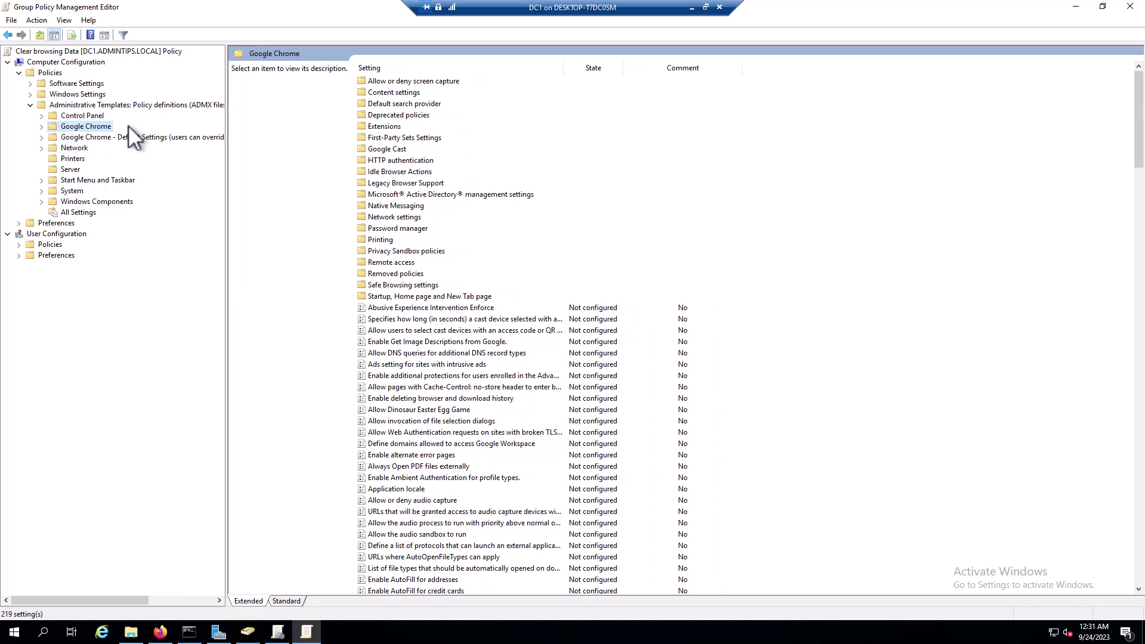
{"action": "left_click", "coordinate": [410, 333]}
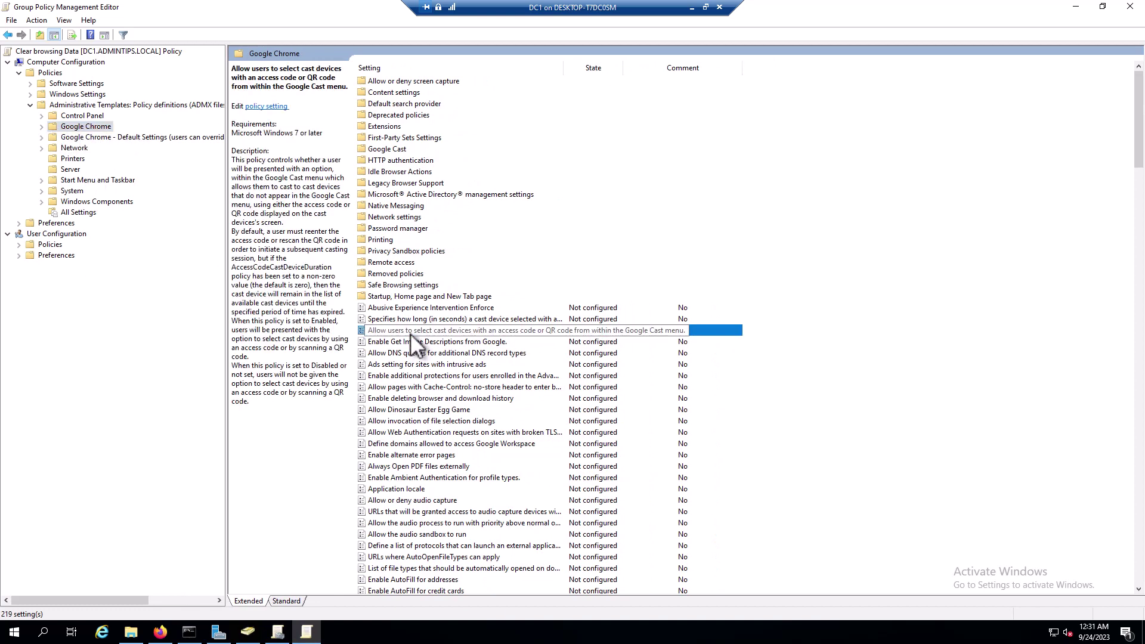
{"action": "key", "text": "c"}
{"action": "key", "text": "c"}
{"action": "key", "text": "c"}
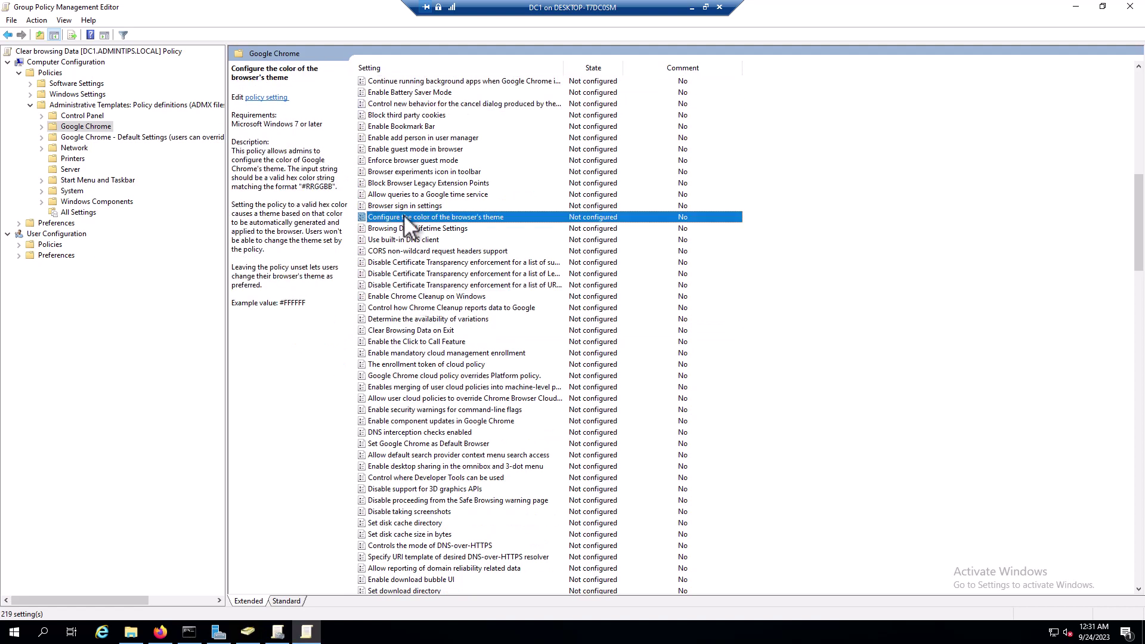
{"action": "key", "text": "c"}
{"action": "key", "text": "c"}
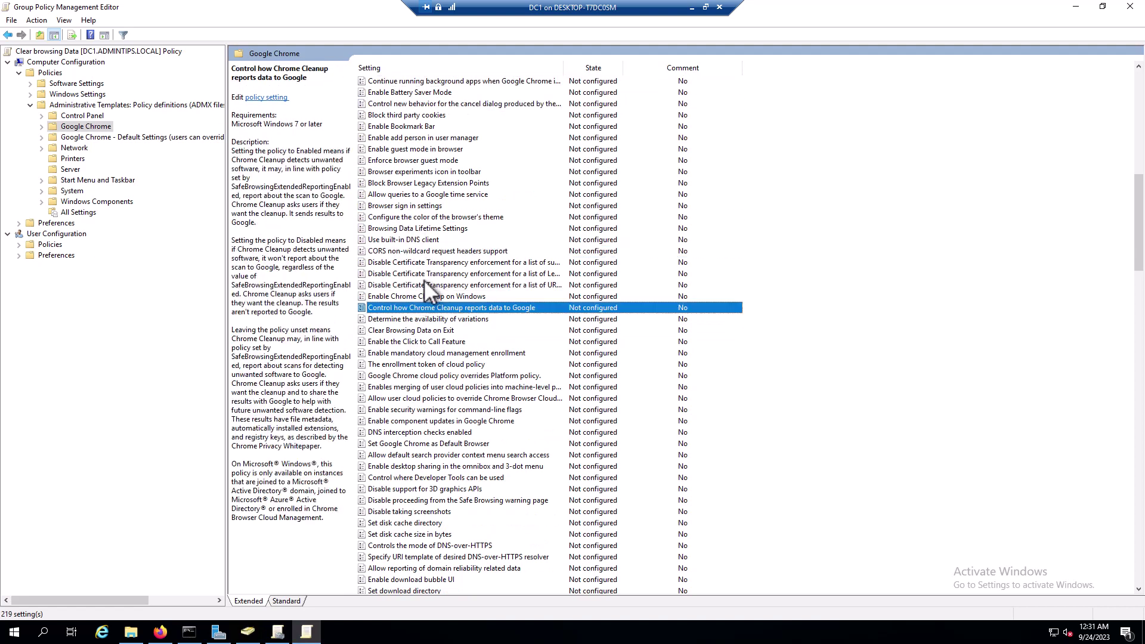
{"action": "key", "text": "c"}
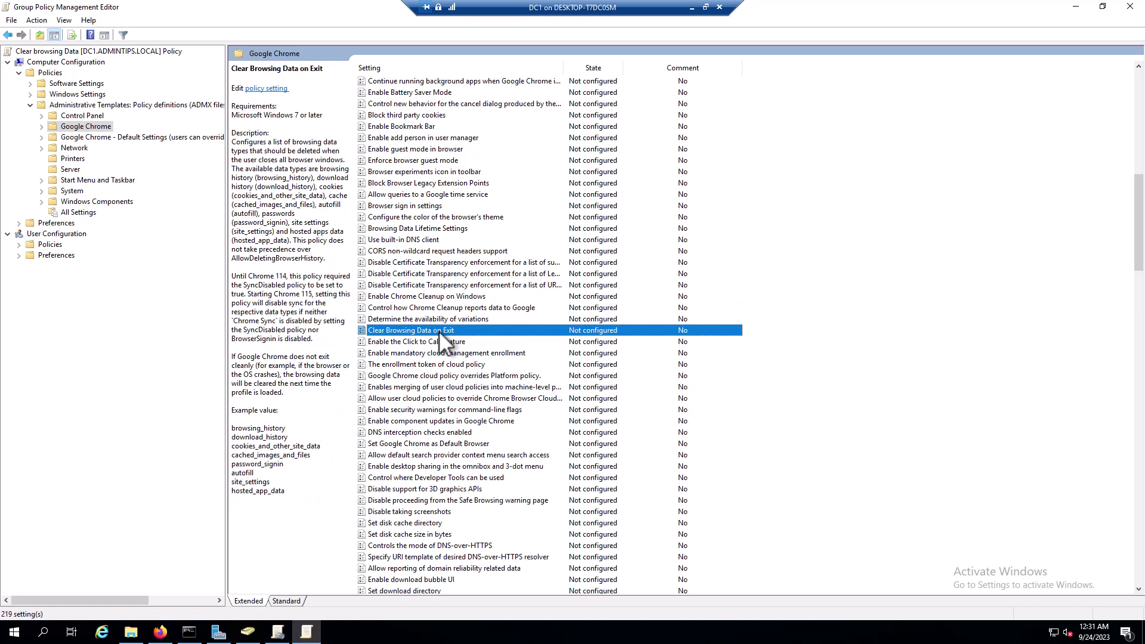
Step: Enable Clear Browsing Data on Exit and add browsing_history as its first data type
{"action": "double_click", "coordinate": [439, 331]}
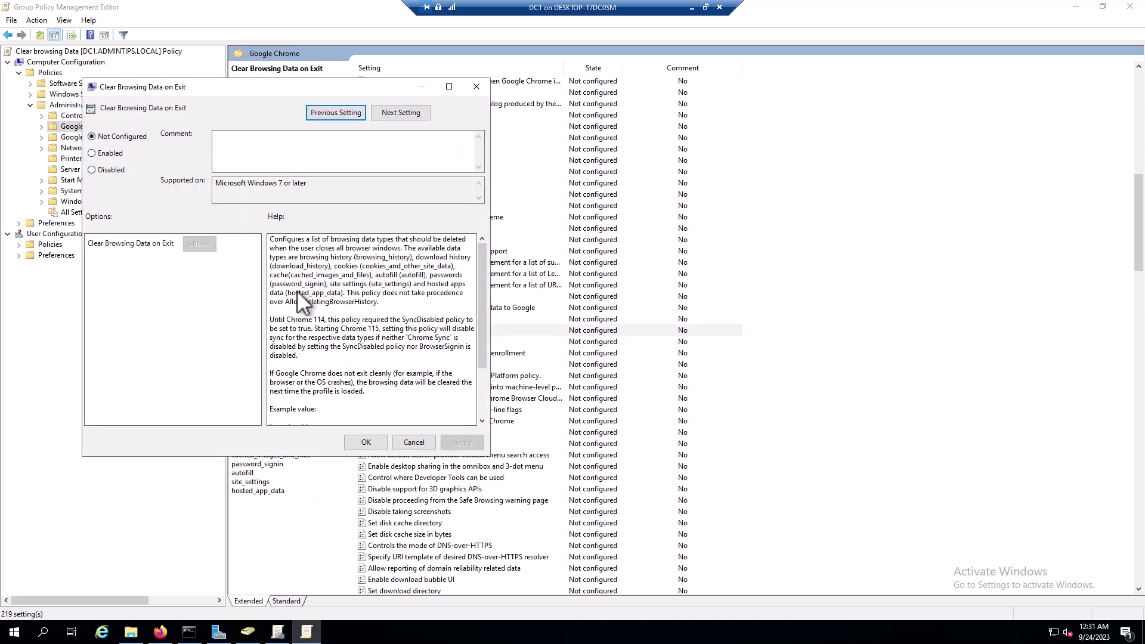
{"action": "left_click_drag", "start_coordinate": [192, 91], "coordinate": [218, 99]}
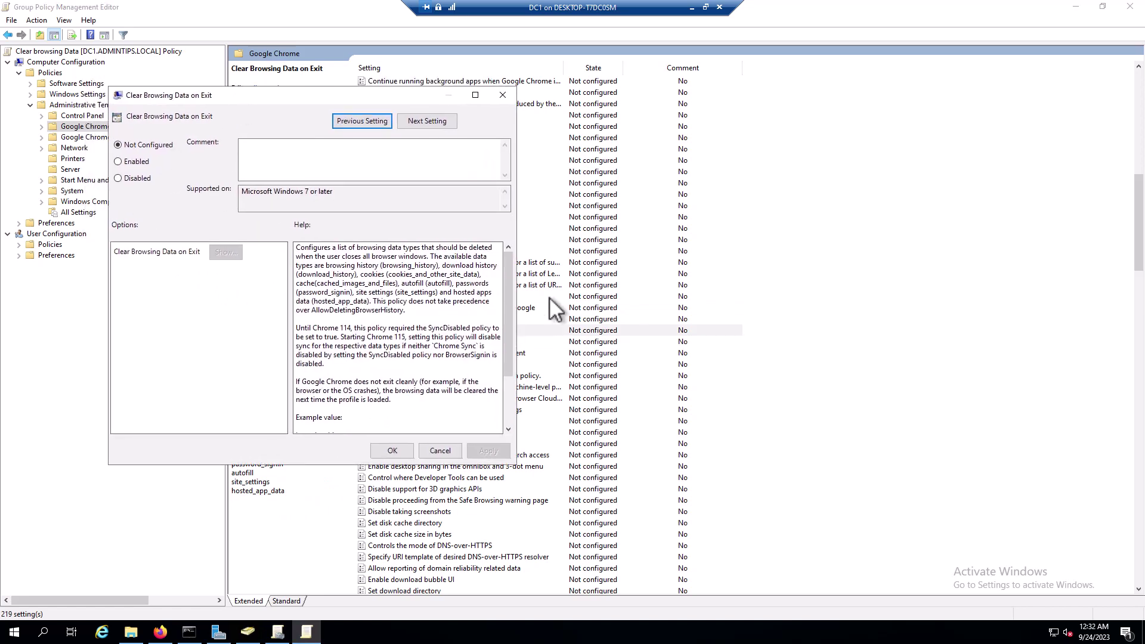
{"action": "scroll", "coordinate": [507, 394], "scroll_direction": "down", "scroll_amount": 3}
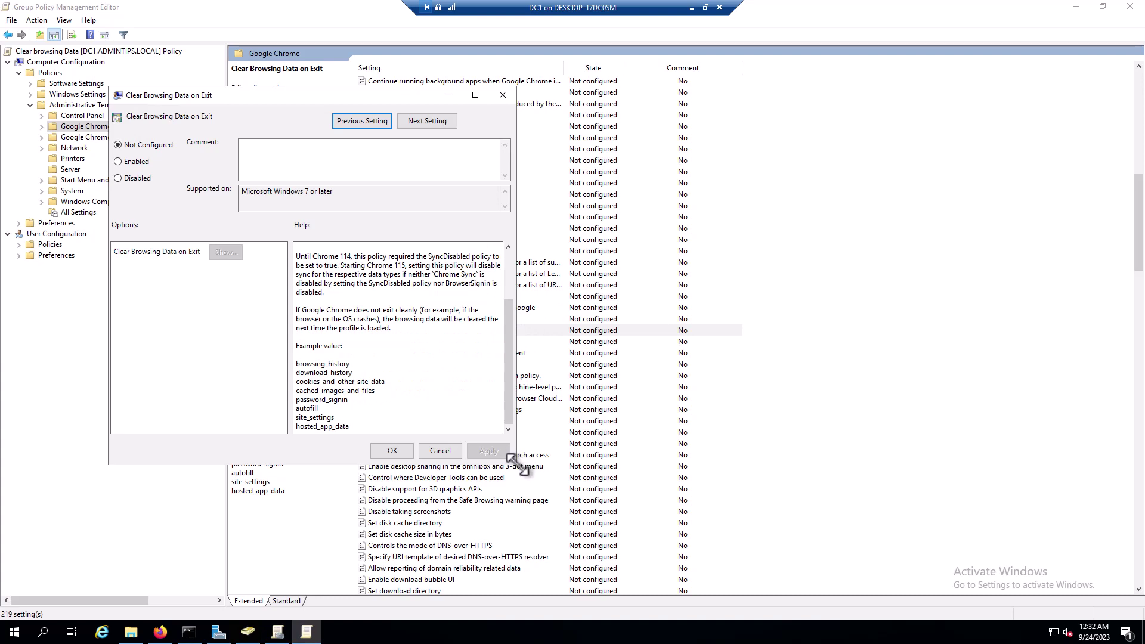
{"action": "left_click_drag", "start_coordinate": [514, 464], "coordinate": [692, 553]}
{"action": "left_click_drag", "start_coordinate": [428, 382], "coordinate": [371, 381]}
{"action": "right_click", "coordinate": [385, 378]}
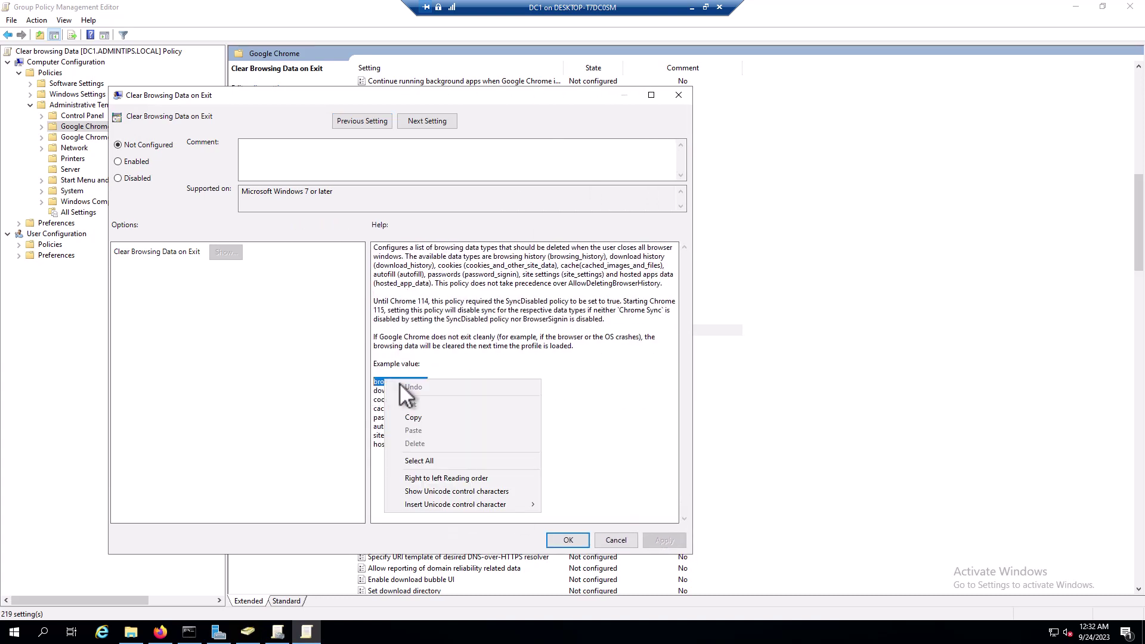
{"action": "left_click", "coordinate": [420, 413]}
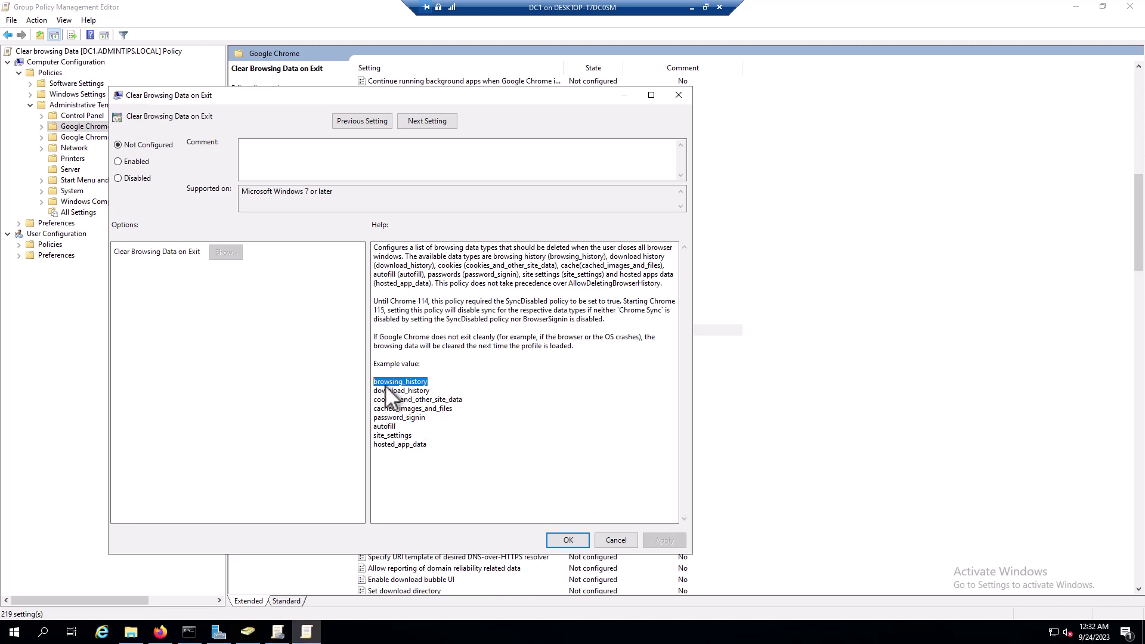
{"action": "left_click", "coordinate": [118, 162]}
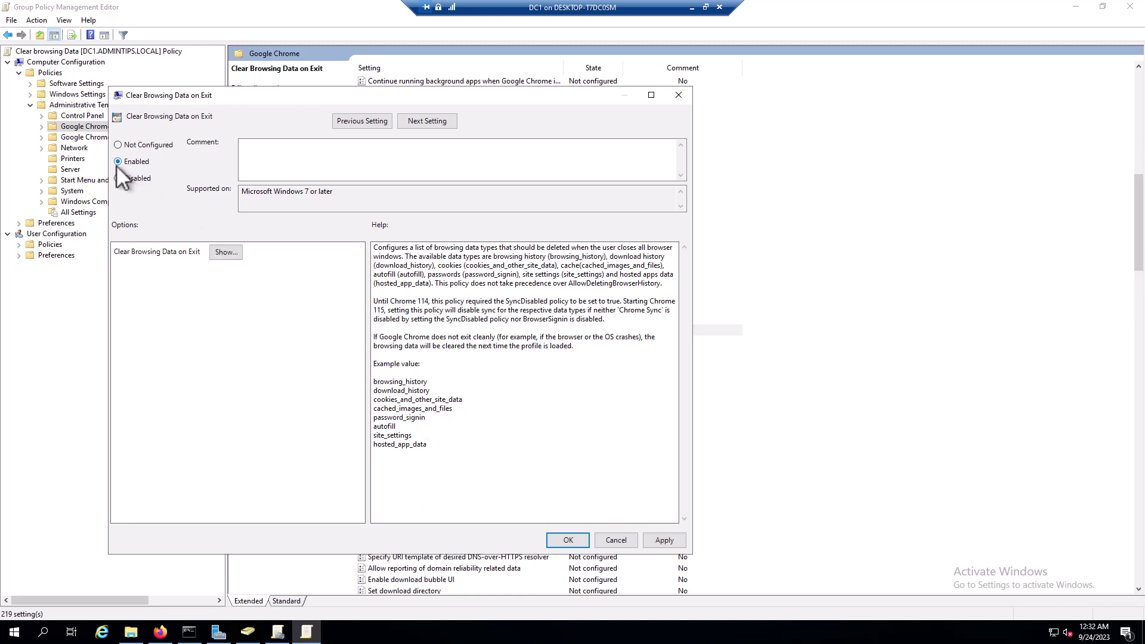
{"action": "left_click", "coordinate": [222, 255]}
{"action": "left_click", "coordinate": [146, 159]}
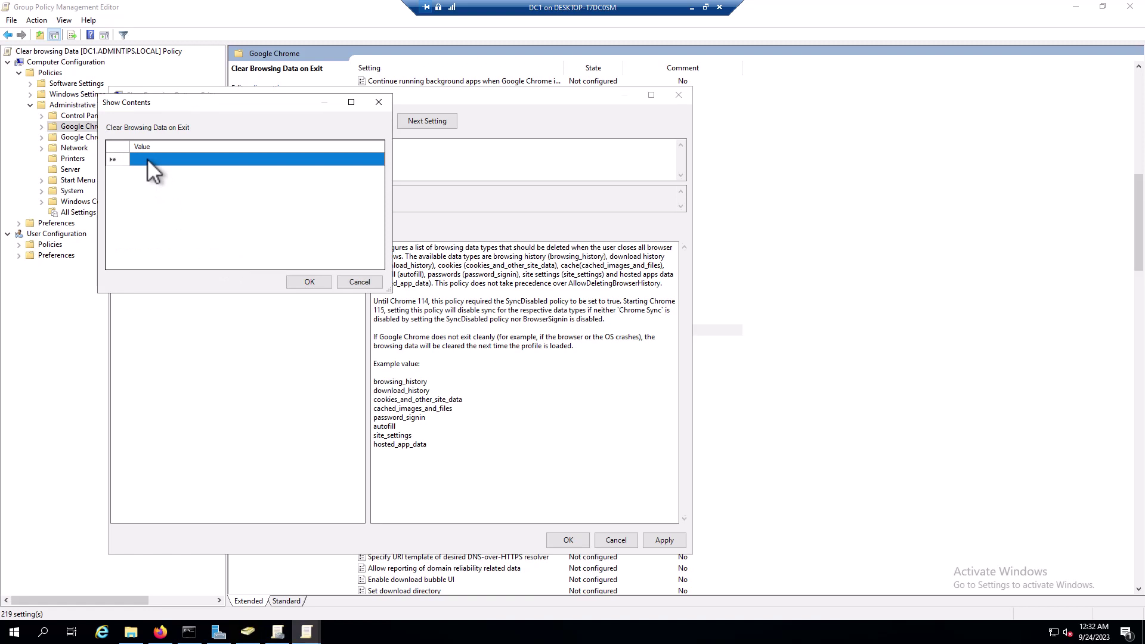
{"action": "key", "text": "ctrl+v"}
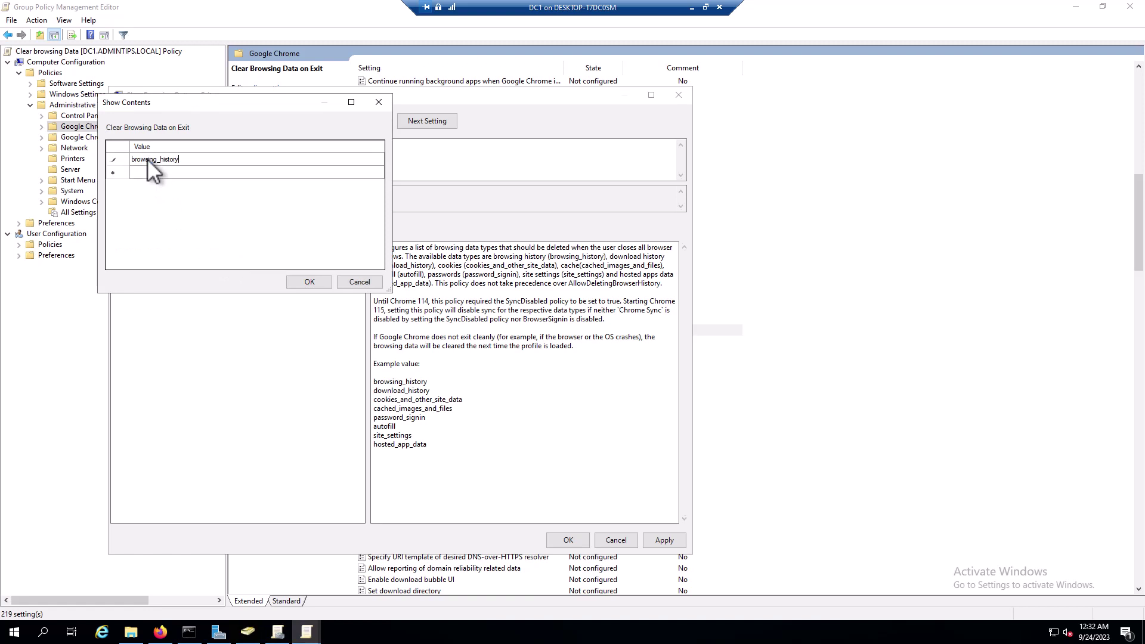
{"action": "left_click", "coordinate": [310, 282]}
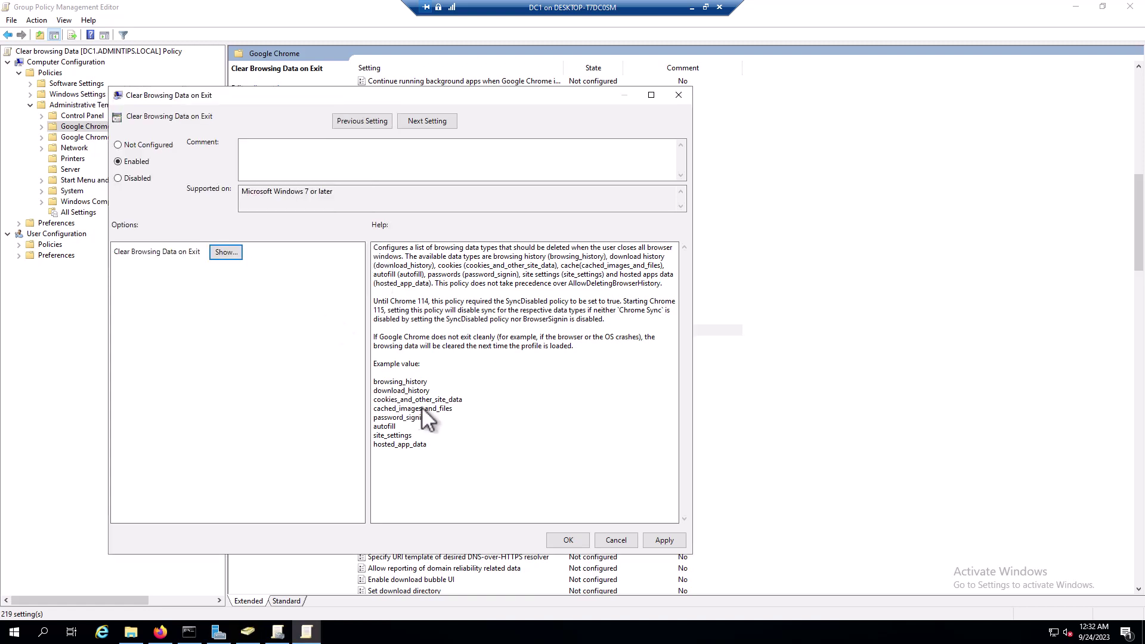
Step: Add cookies_and_other_site_data as the second data type, copied from the Help example
{"action": "left_click_drag", "start_coordinate": [428, 382], "coordinate": [370, 385]}
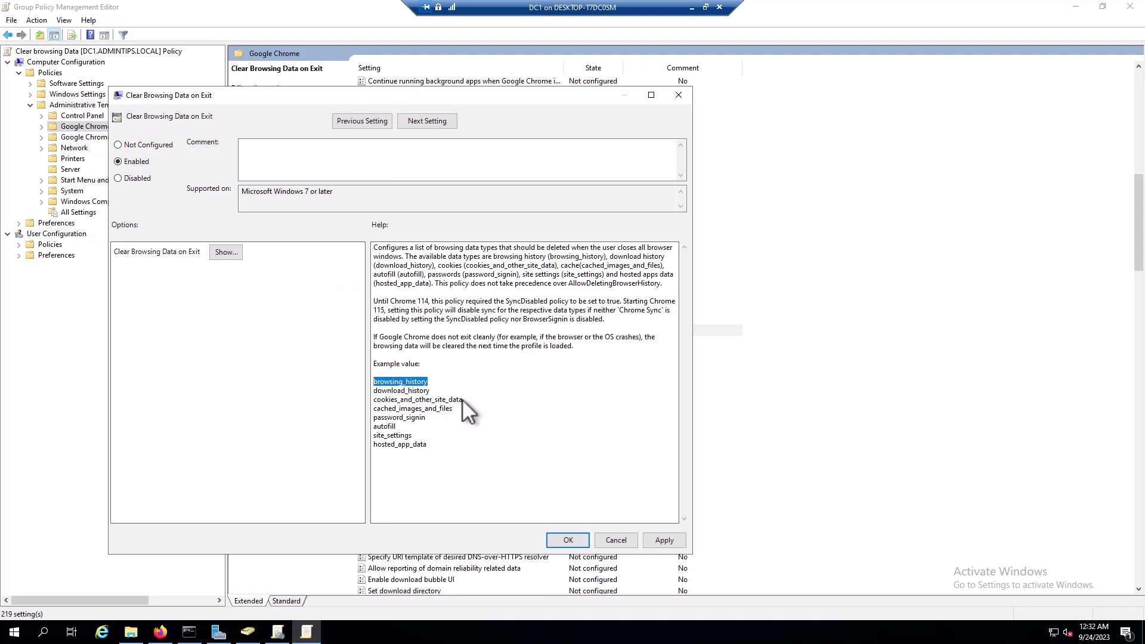
{"action": "left_click_drag", "start_coordinate": [385, 400], "coordinate": [374, 399]}
{"action": "right_click", "coordinate": [388, 399]}
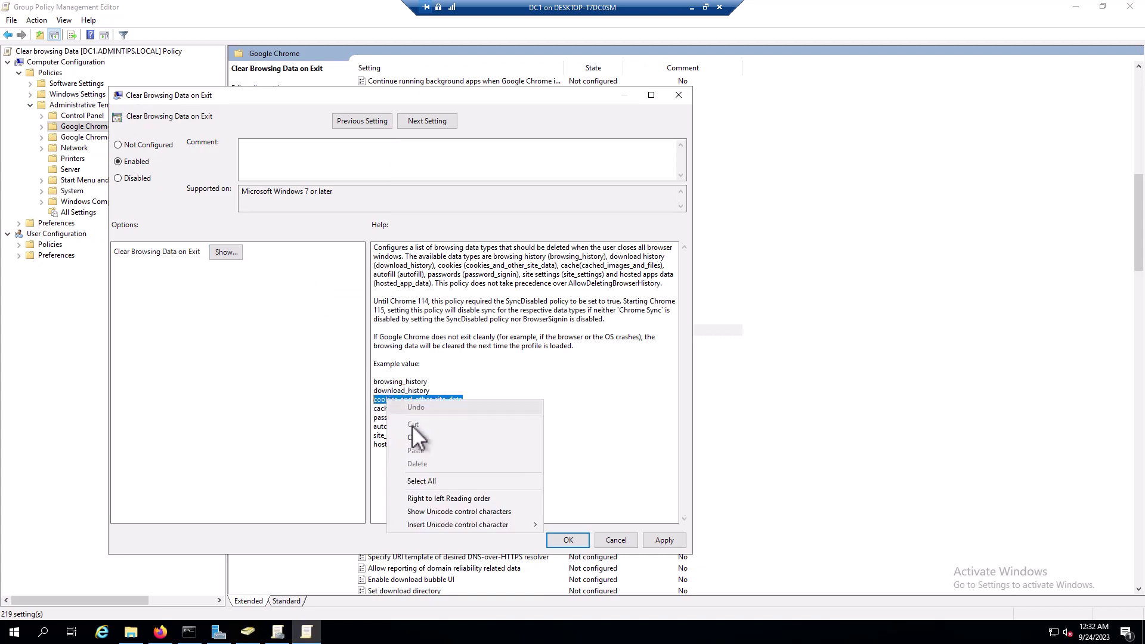
{"action": "left_click", "coordinate": [417, 438]}
{"action": "left_click", "coordinate": [226, 252]}
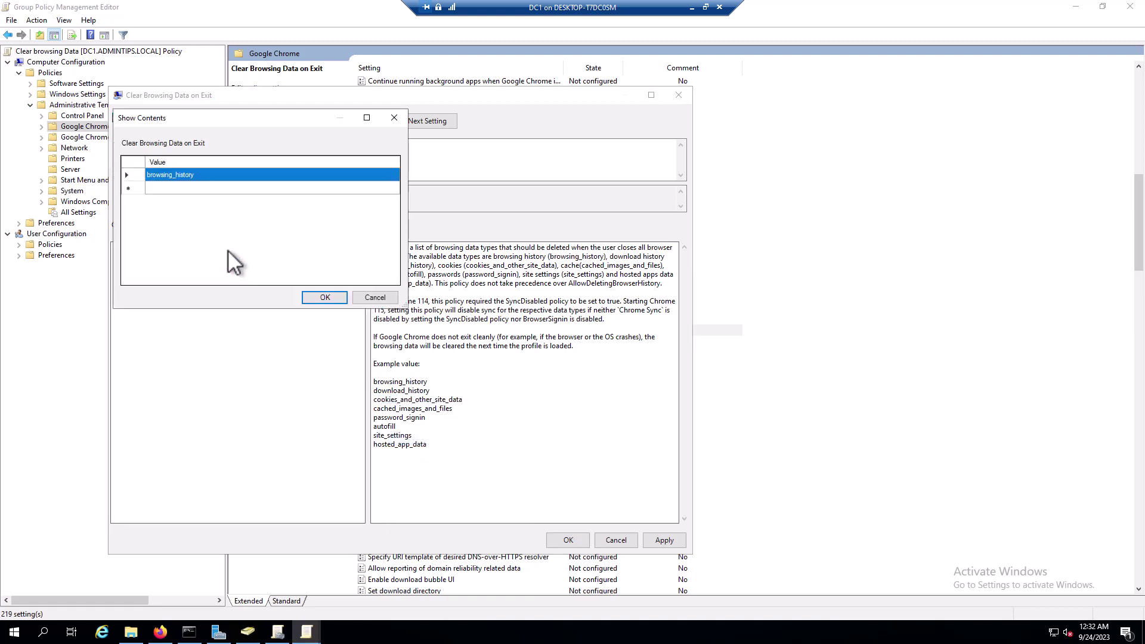
{"action": "left_click", "coordinate": [185, 190]}
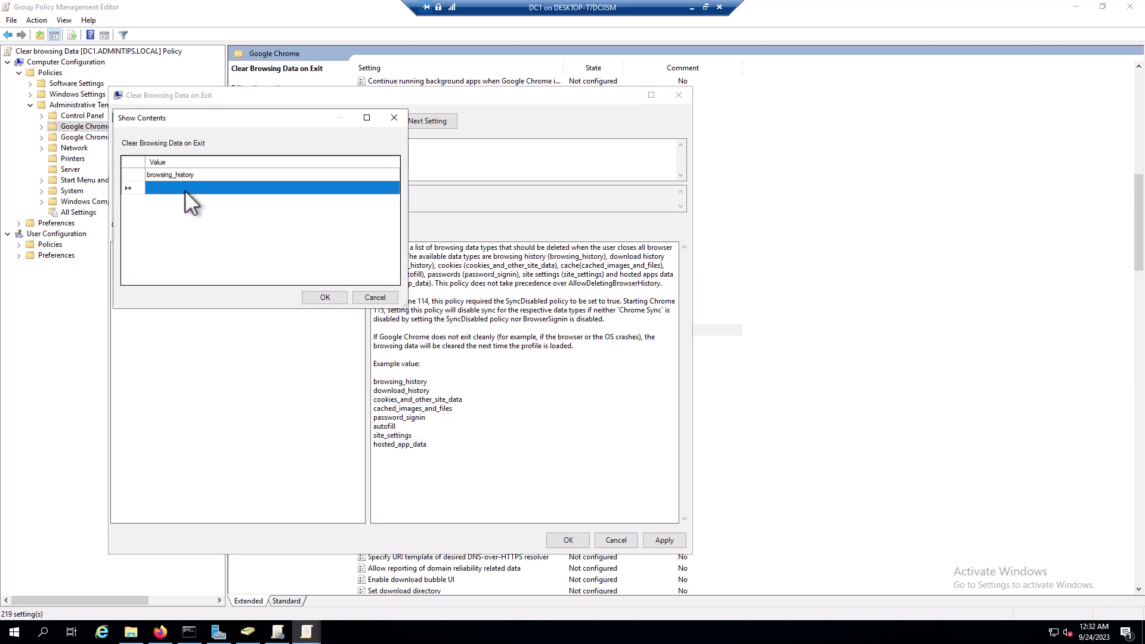
{"action": "left_click", "coordinate": [185, 190]}
{"action": "key", "text": "ctrl+v"}
{"action": "left_click", "coordinate": [322, 299]}
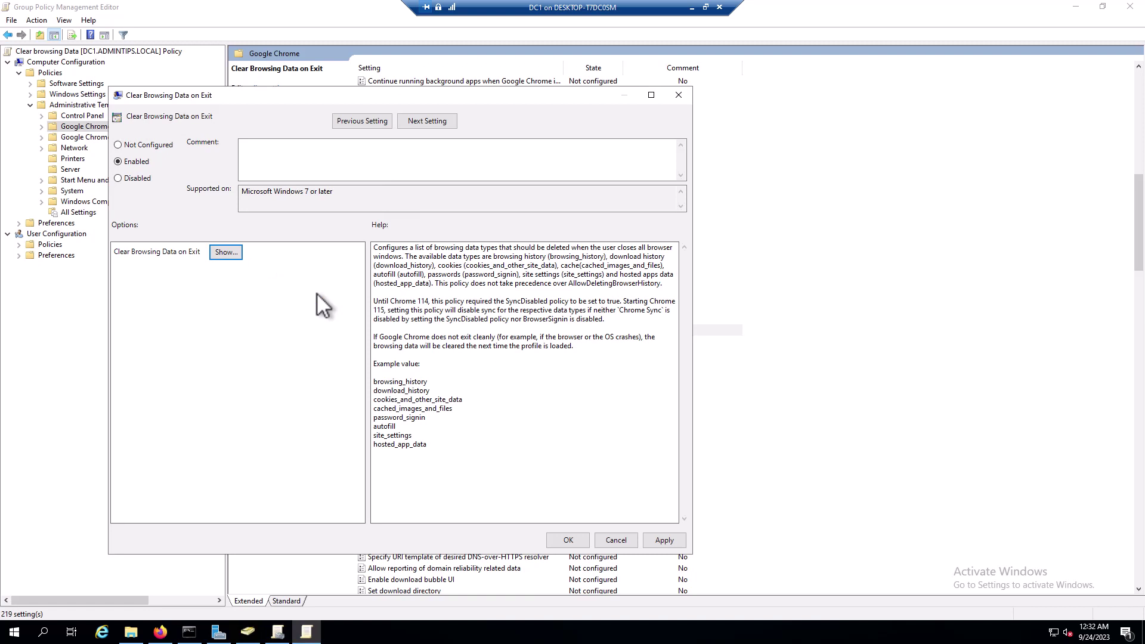
Step: Add cached_images_and_files as the third data type and recheck the list
{"action": "left_click_drag", "start_coordinate": [453, 409], "coordinate": [375, 410]}
{"action": "right_click", "coordinate": [384, 411]}
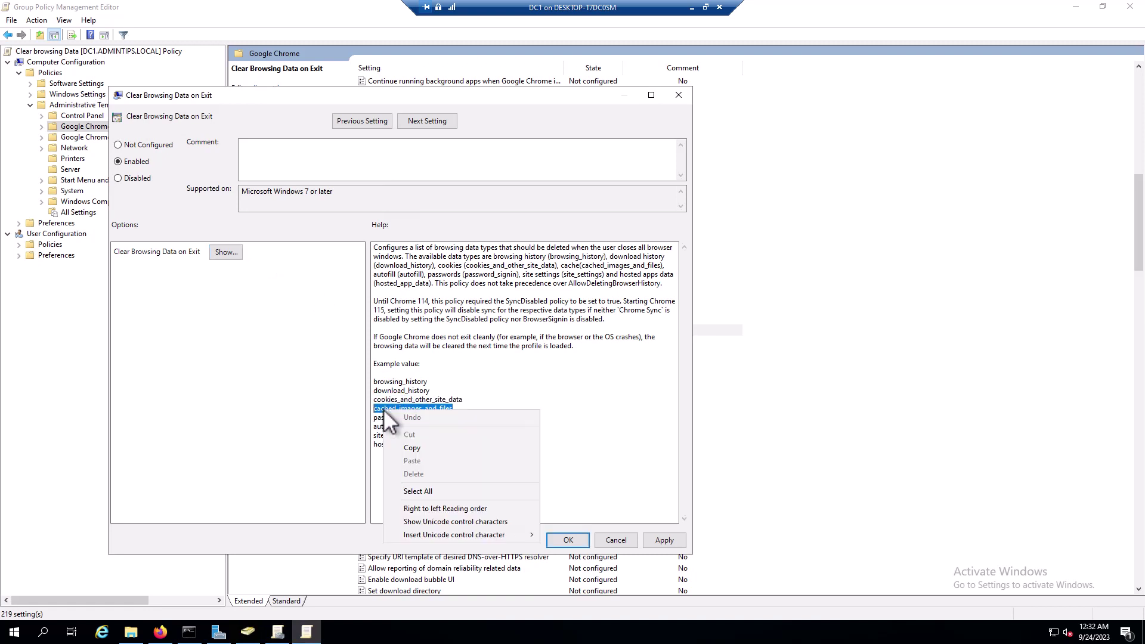
{"action": "left_click", "coordinate": [417, 448]}
{"action": "left_click", "coordinate": [226, 251]}
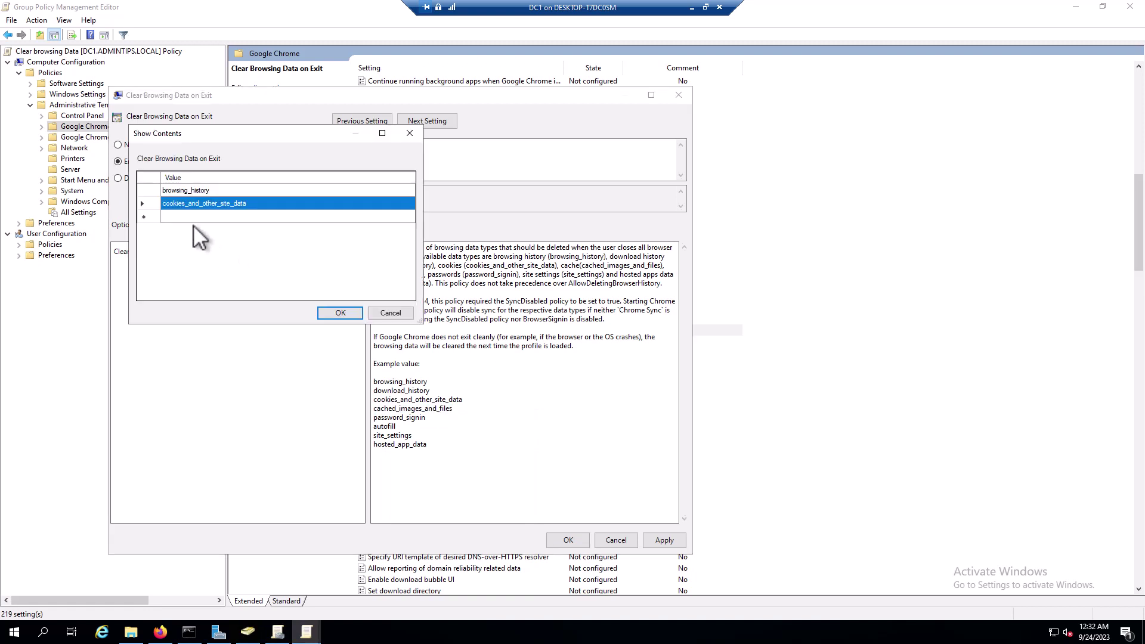
{"action": "left_click", "coordinate": [185, 217]}
{"action": "left_click", "coordinate": [185, 217]}
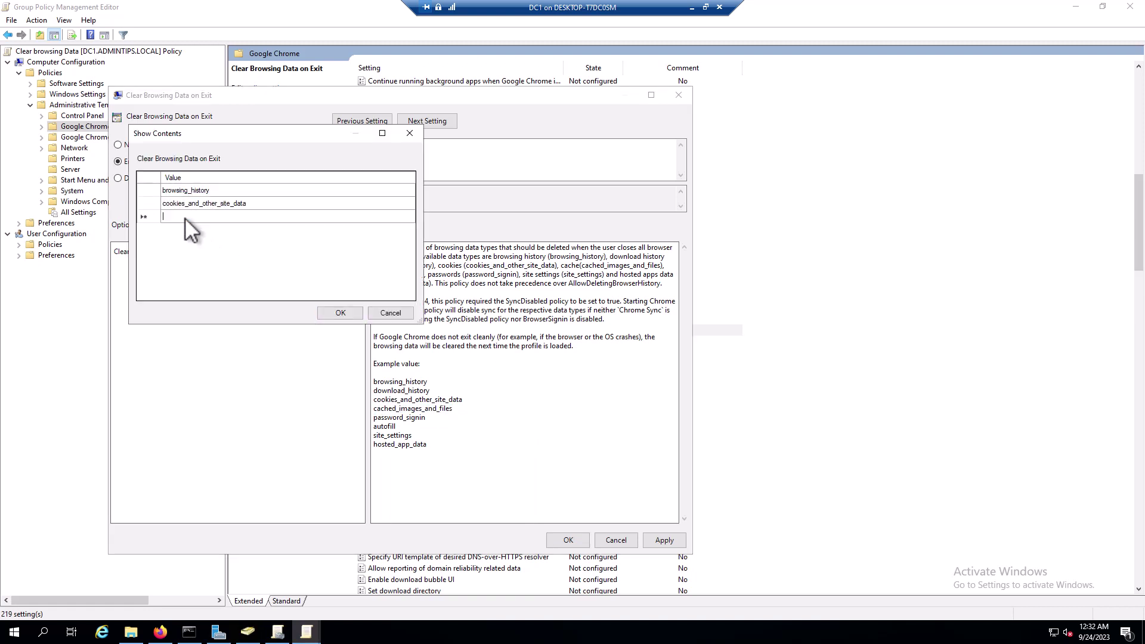
{"action": "key", "text": "ctrl+v"}
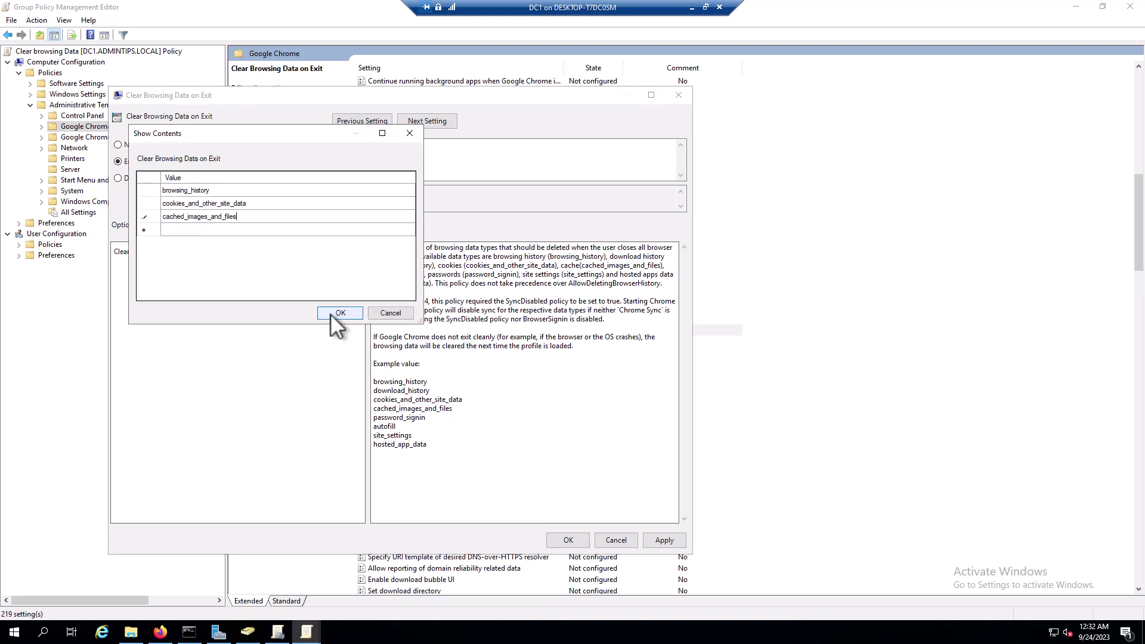
{"action": "left_click", "coordinate": [332, 315]}
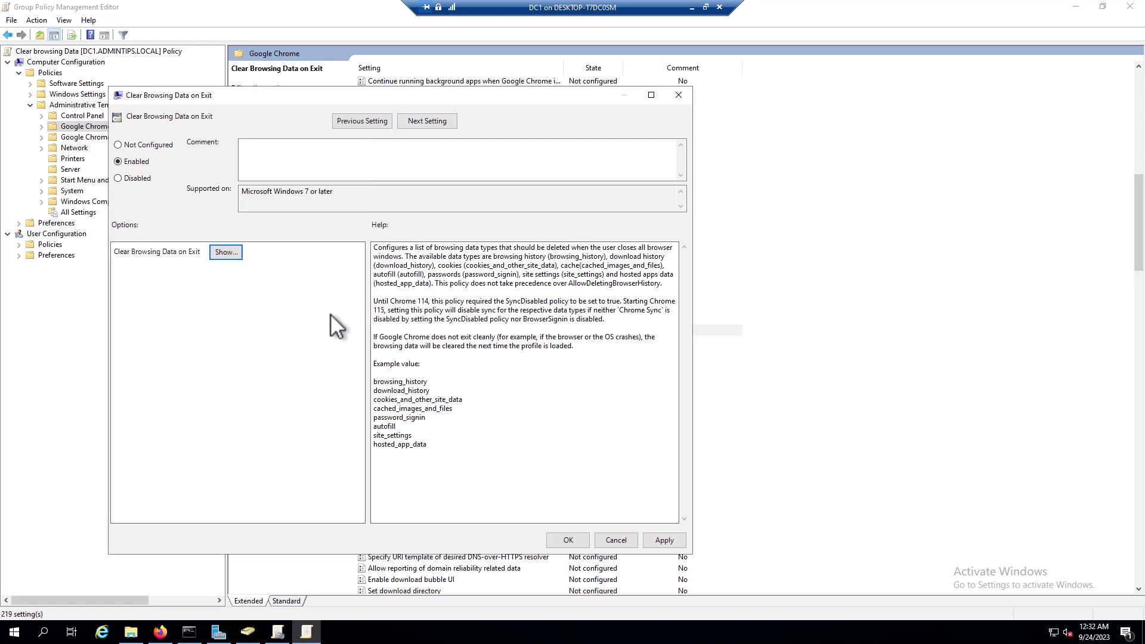
{"action": "left_click", "coordinate": [227, 255]}
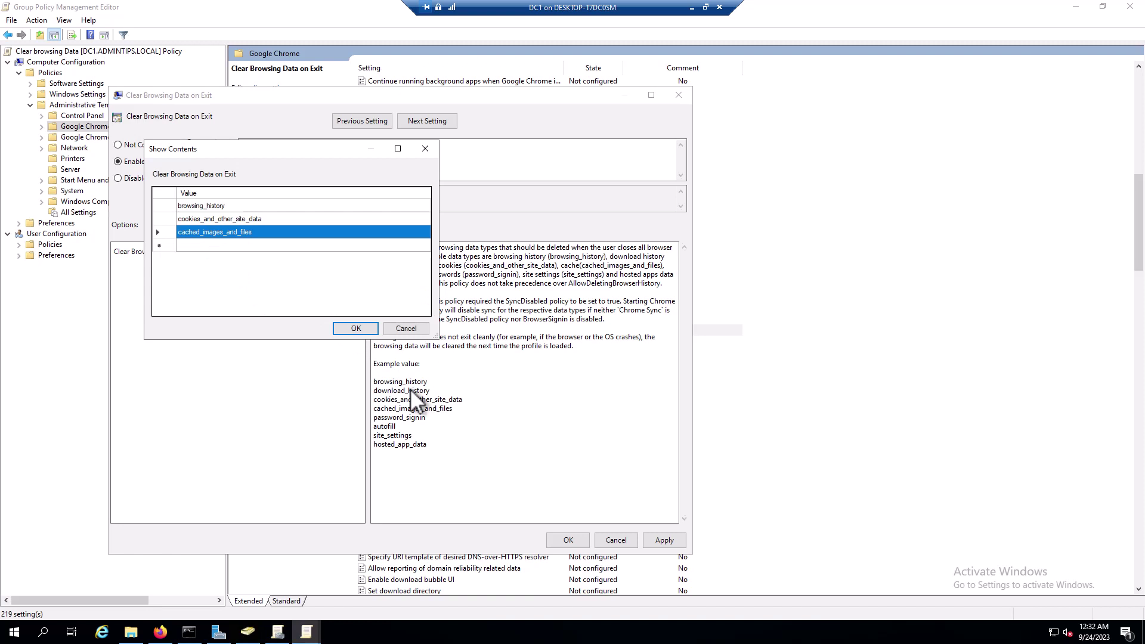
{"action": "key", "text": "Return"}
Step: Add download_history as the fourth data type and save the policy
{"action": "left_click_drag", "start_coordinate": [426, 391], "coordinate": [375, 393]}
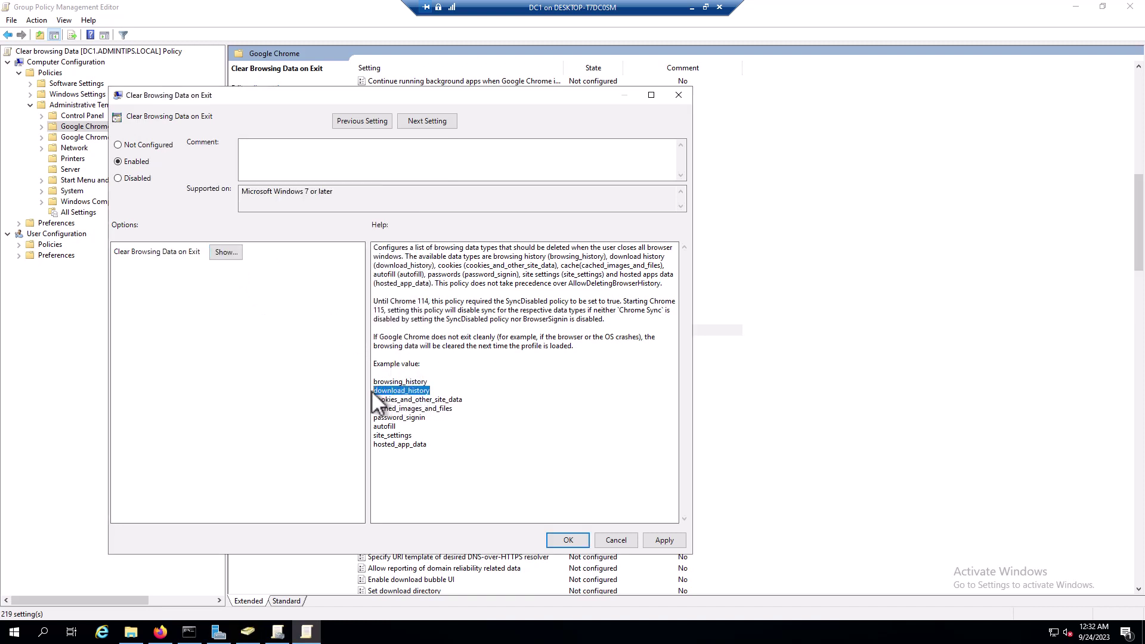
{"action": "right_click", "coordinate": [378, 391]}
{"action": "left_click", "coordinate": [407, 430]}
{"action": "left_click", "coordinate": [225, 252]}
{"action": "left_click", "coordinate": [104, 121]}
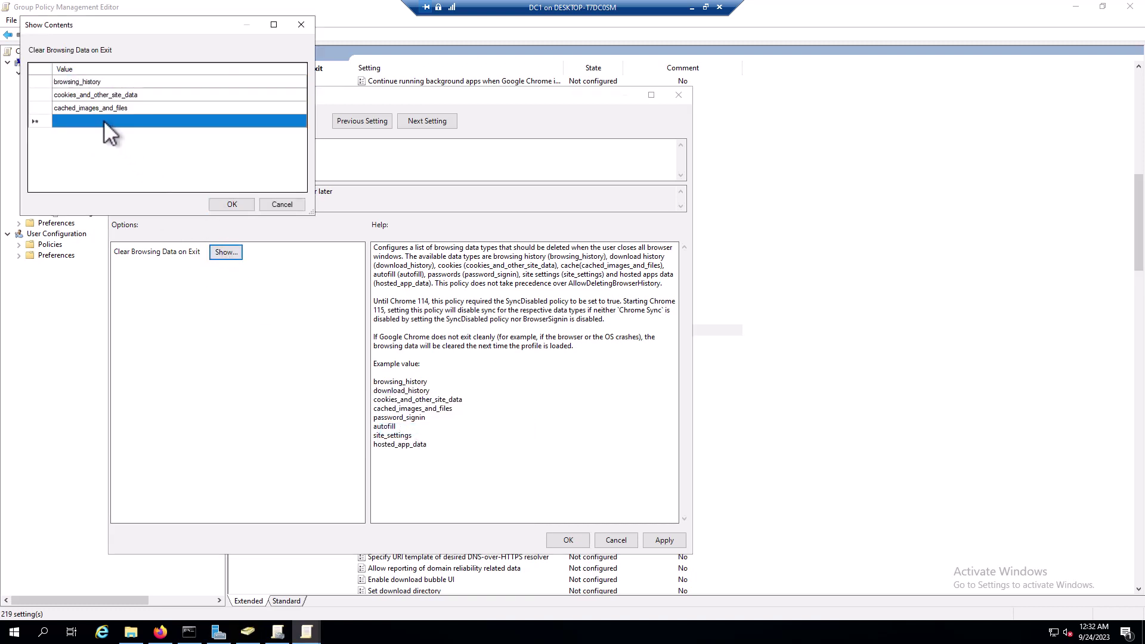
{"action": "left_click", "coordinate": [118, 122]}
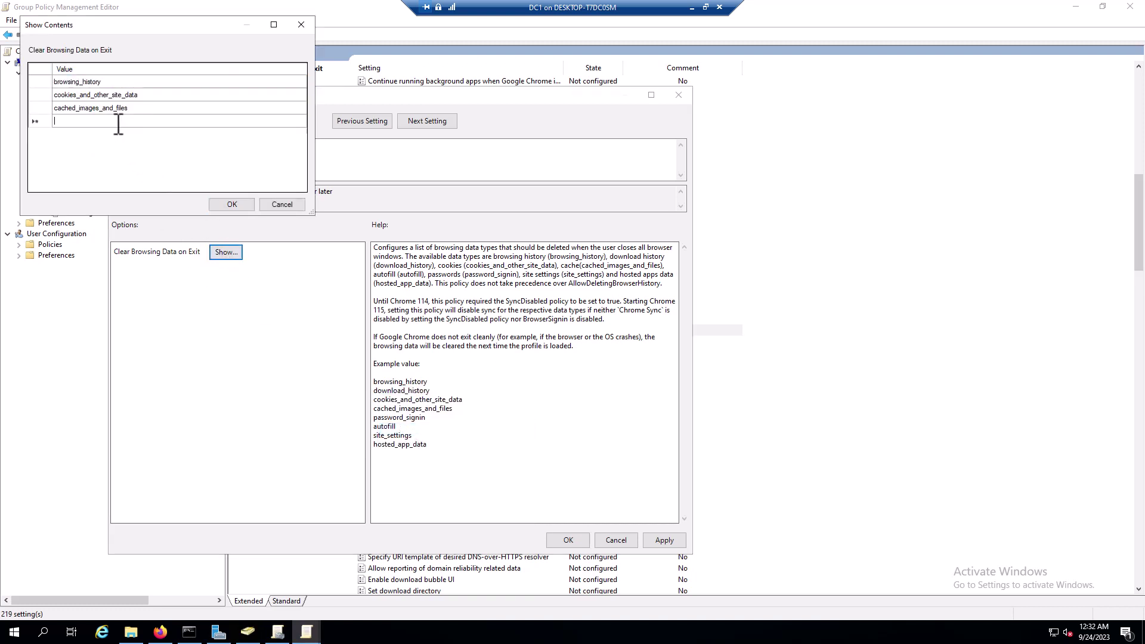
{"action": "key", "text": "ctrl+v"}
{"action": "left_click", "coordinate": [223, 203]}
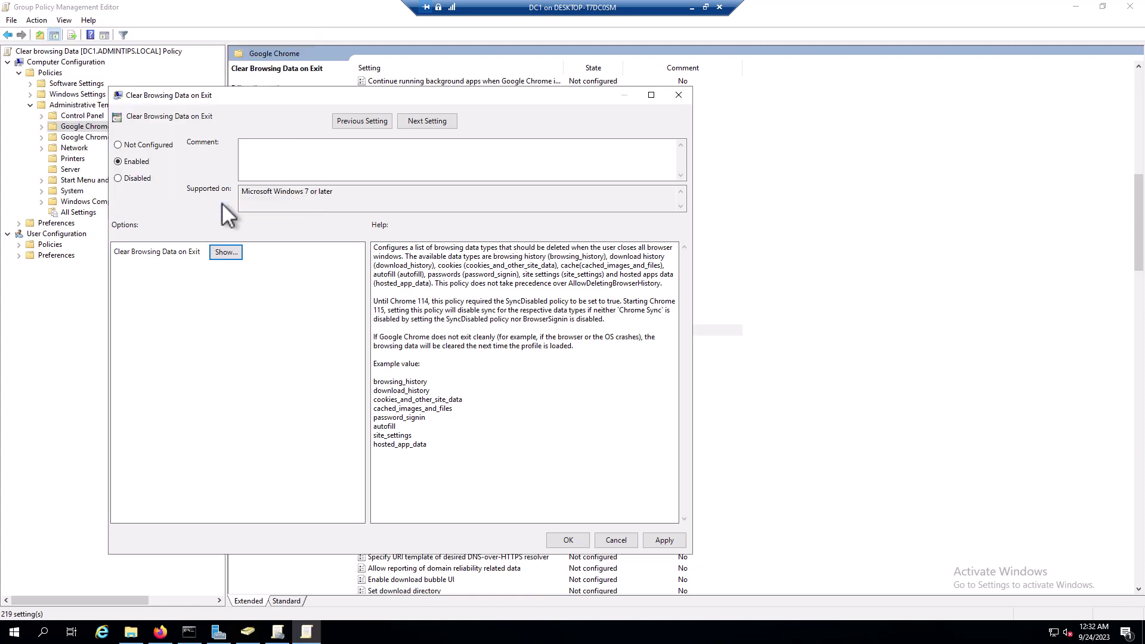
{"action": "left_click", "coordinate": [568, 540]}
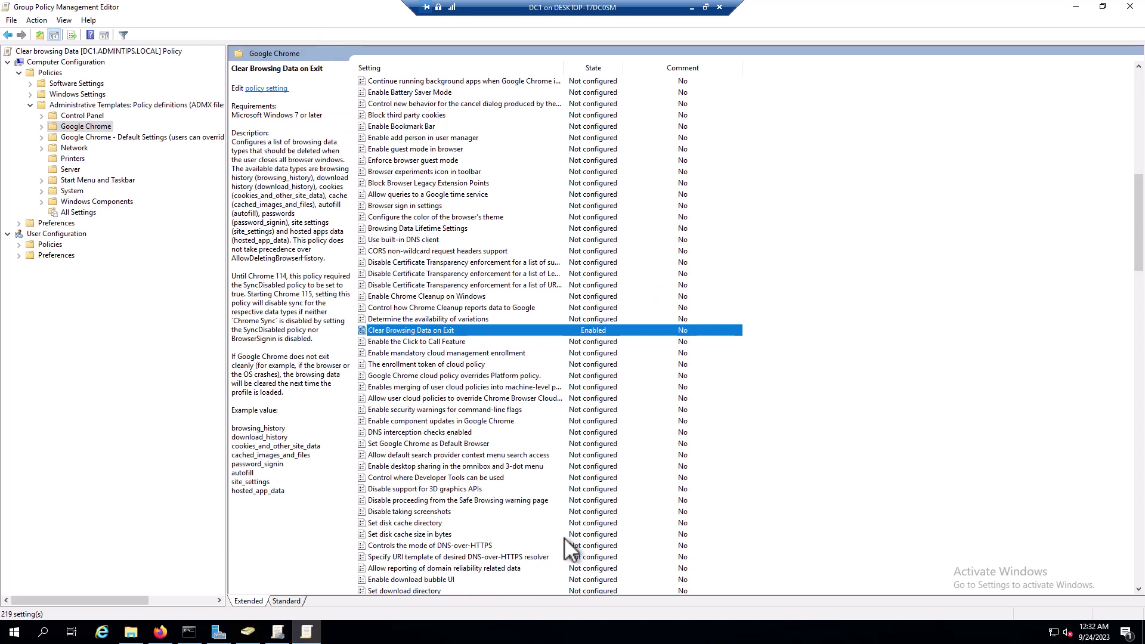
{"action": "double_click", "coordinate": [575, 330]}
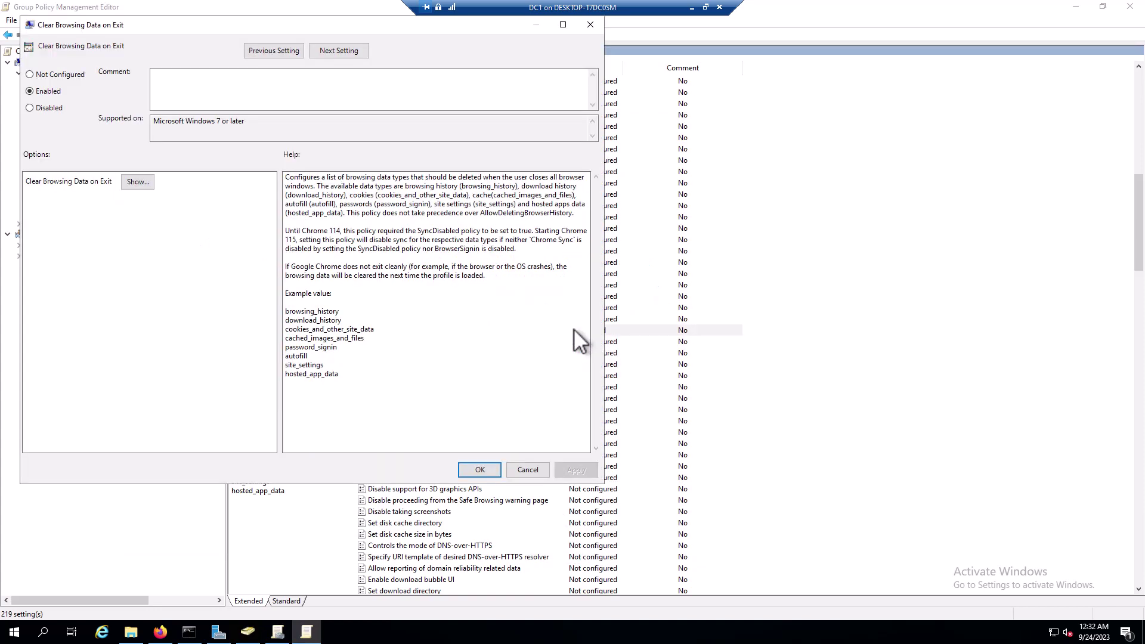
{"action": "left_click", "coordinate": [145, 184]}
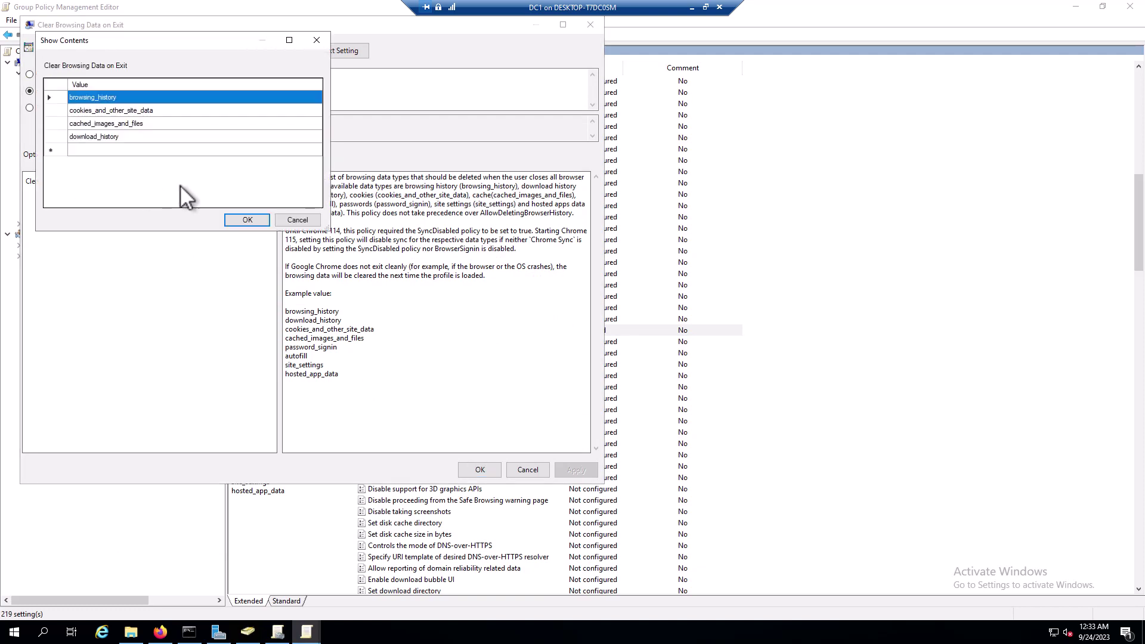
{"action": "left_click", "coordinate": [246, 220]}
{"action": "left_click", "coordinate": [476, 471]}
{"action": "left_click", "coordinate": [415, 389]}
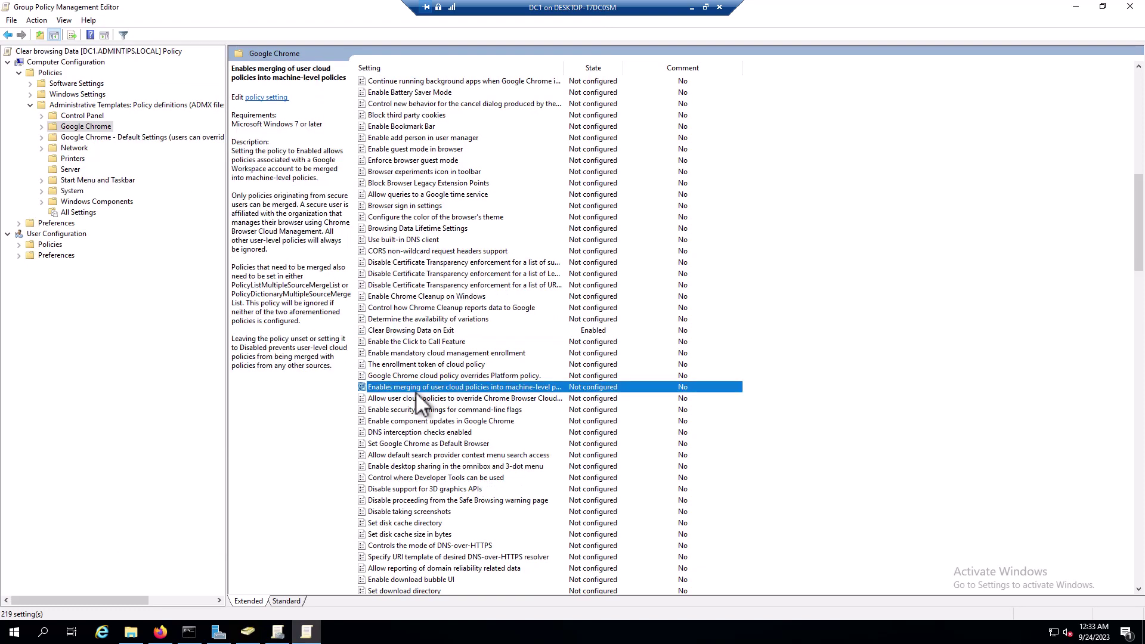
{"action": "key", "text": "d"}
{"action": "left_click", "coordinate": [456, 487]}
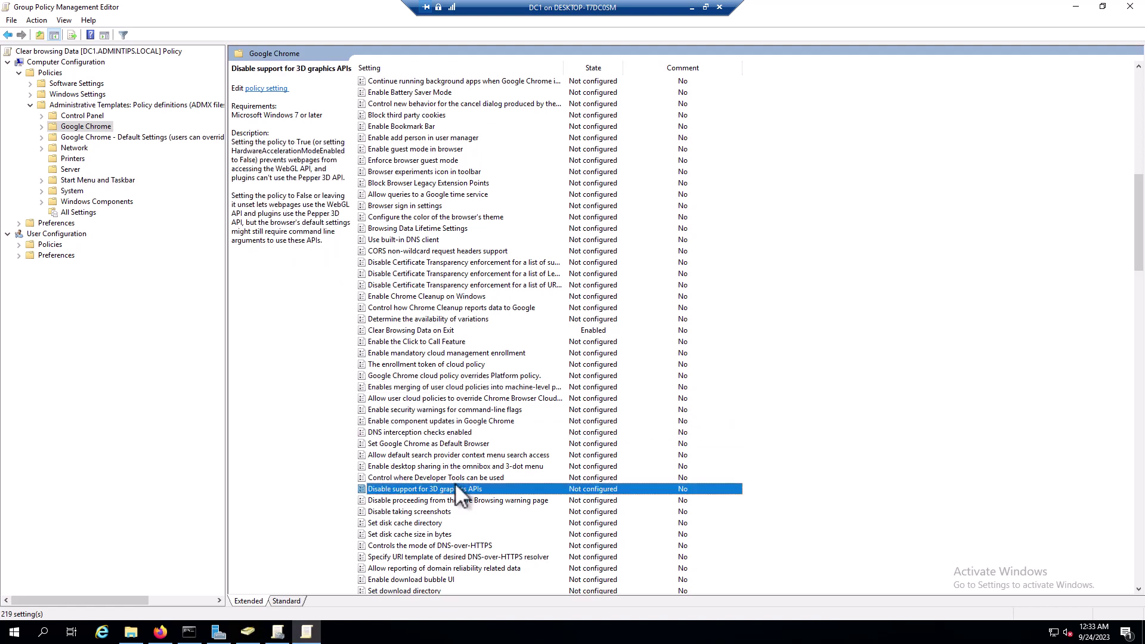
{"action": "key", "text": "Down"}
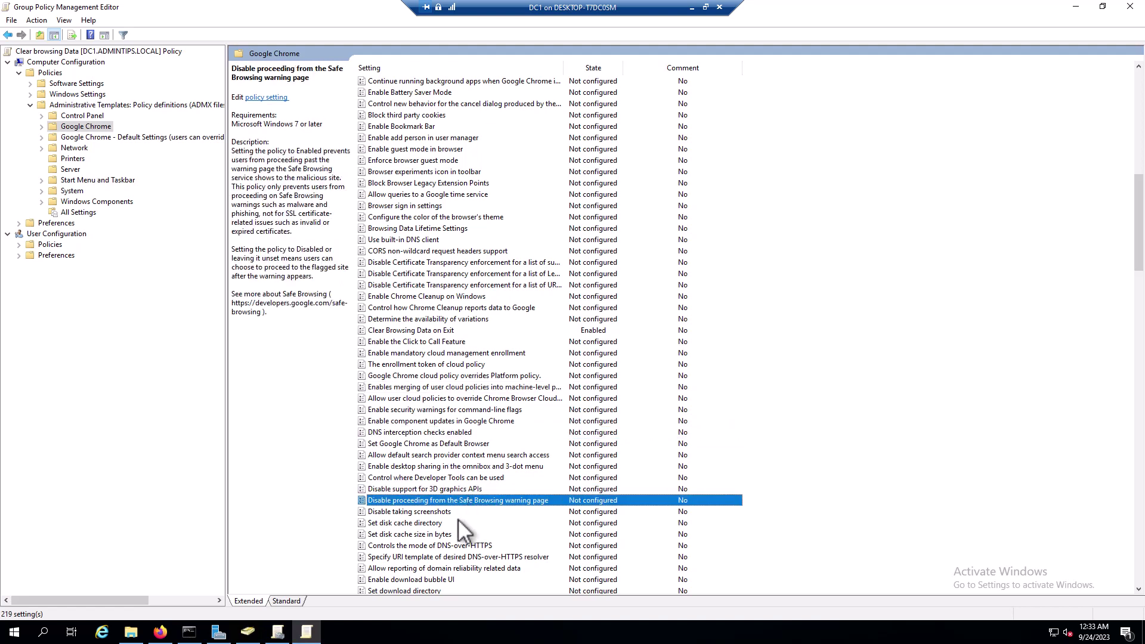
{"action": "key", "text": "Down"}
{"action": "key", "text": "d"}
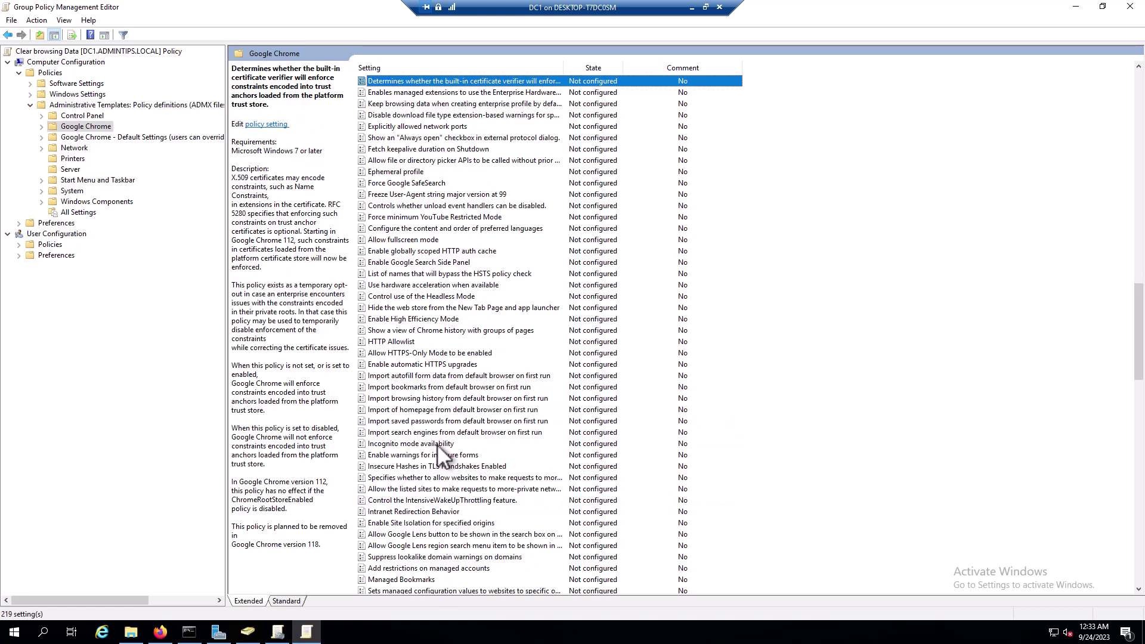
{"action": "key", "text": "d"}
{"action": "key", "text": "d"}
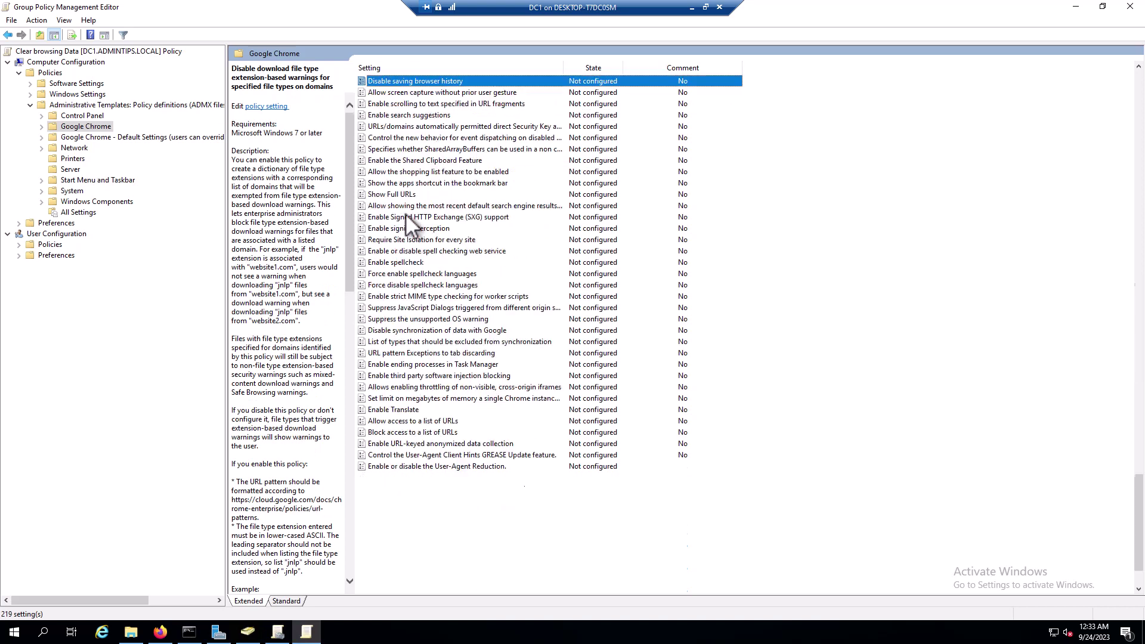
{"action": "key", "text": "d"}
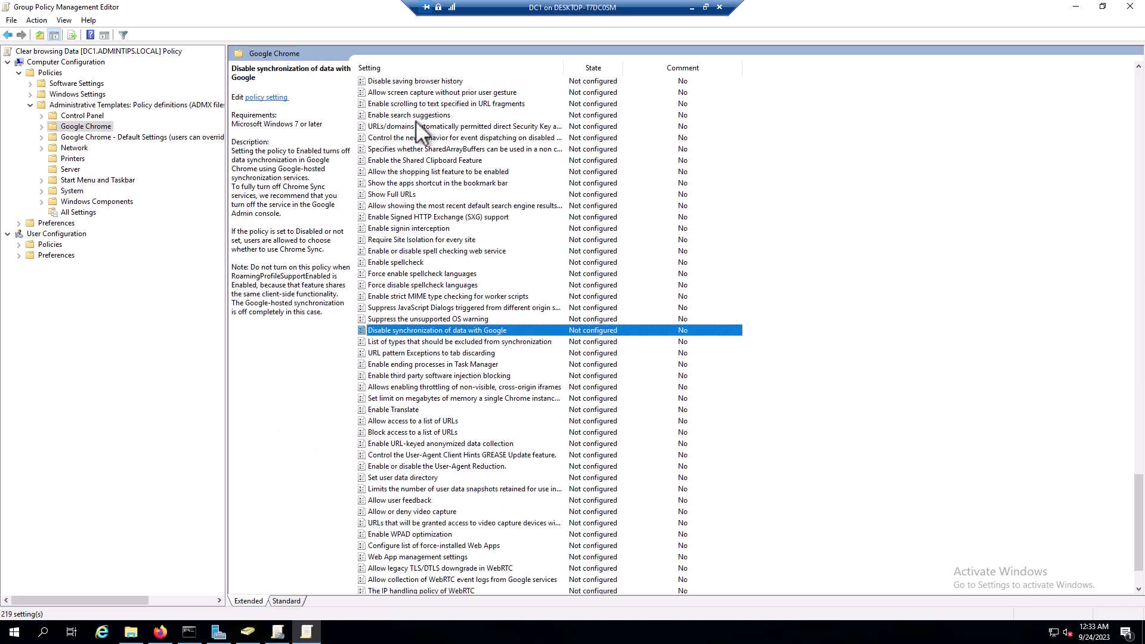
Step: Enable the Disable synchronization of data with Google policy
{"action": "double_click", "coordinate": [466, 332]}
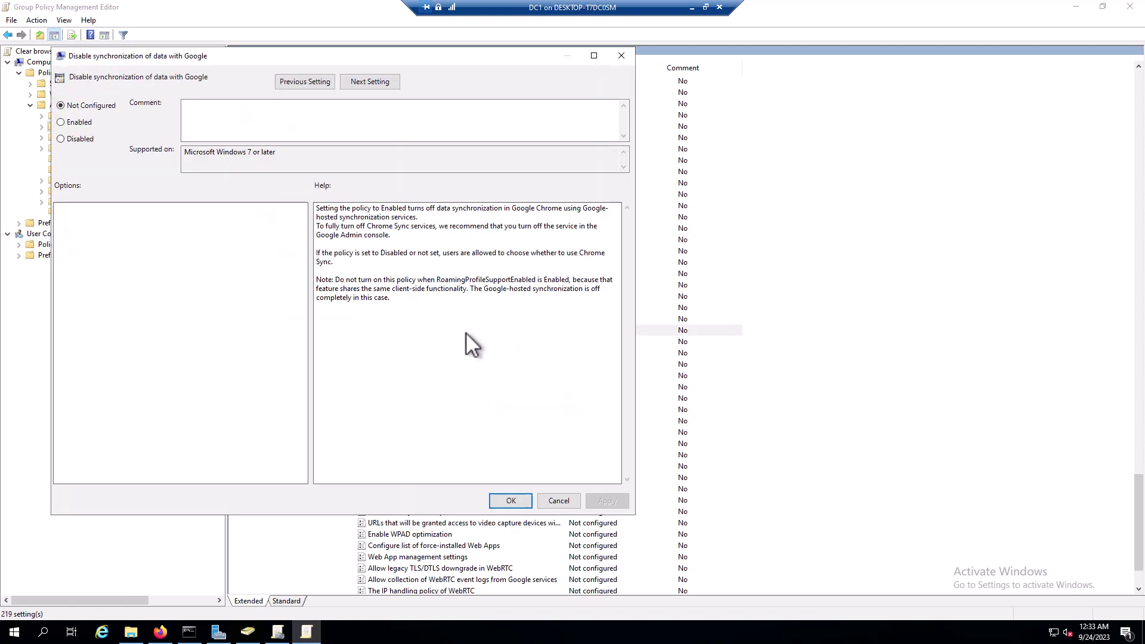
{"action": "left_click", "coordinate": [74, 123]}
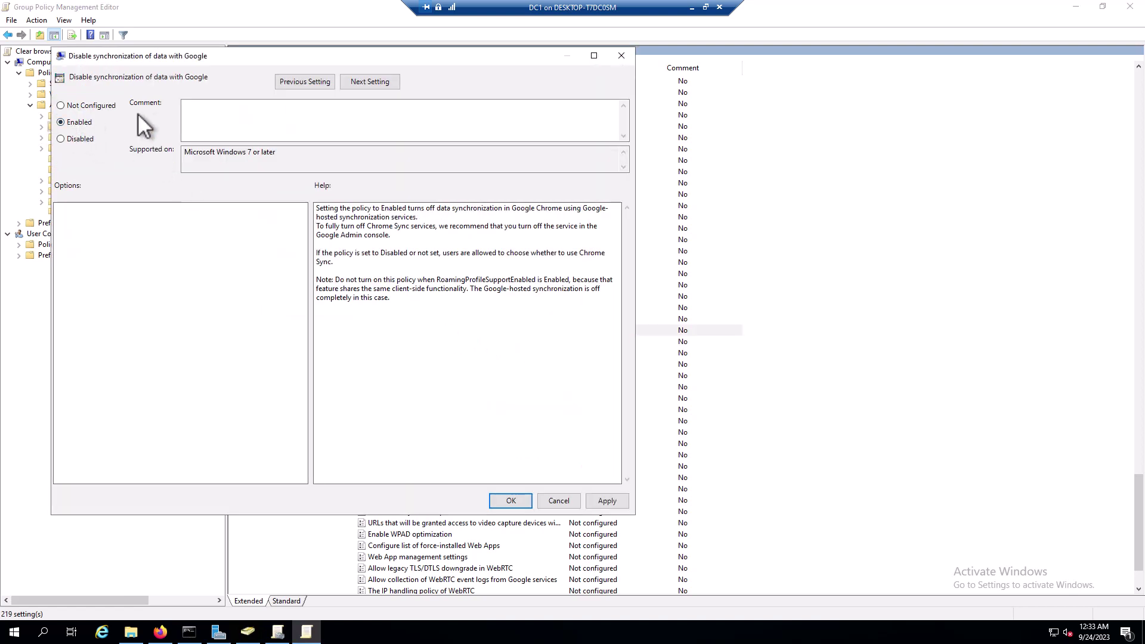
{"action": "left_click", "coordinate": [597, 503]}
{"action": "left_click", "coordinate": [512, 499]}
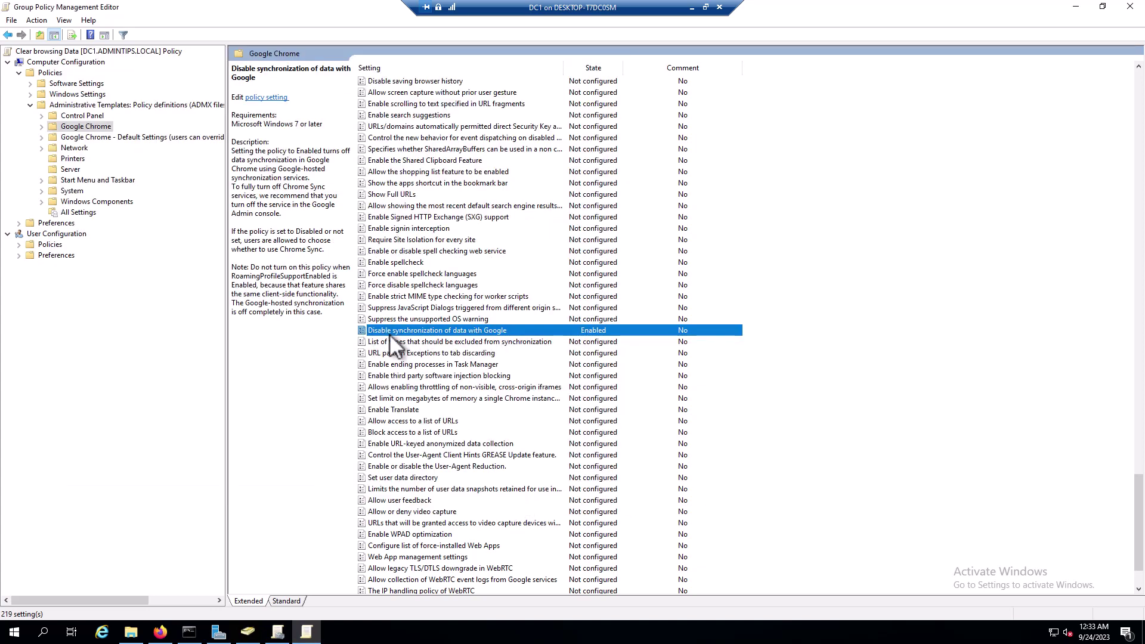
Step: Review the descriptions of the sync and Clear Browsing Data on Exit policies
{"action": "left_click", "coordinate": [789, 371]}
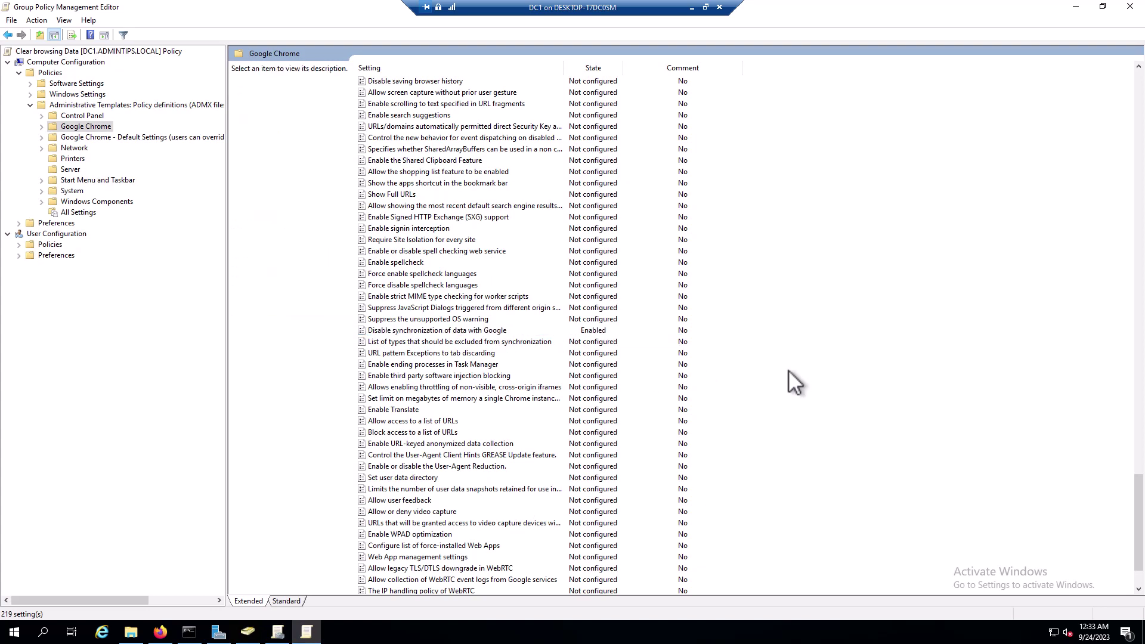
{"action": "left_click", "coordinate": [600, 330]}
{"action": "scroll", "coordinate": [760, 370], "scroll_direction": "up", "scroll_amount": 20}
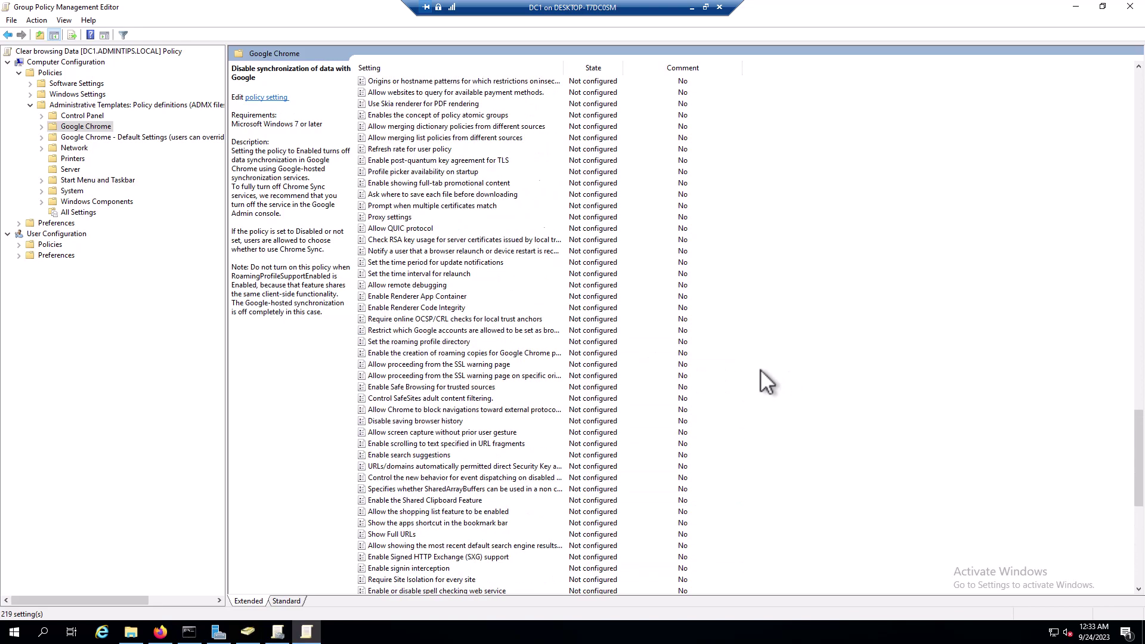
{"action": "scroll", "coordinate": [761, 370], "scroll_direction": "up", "scroll_amount": 15}
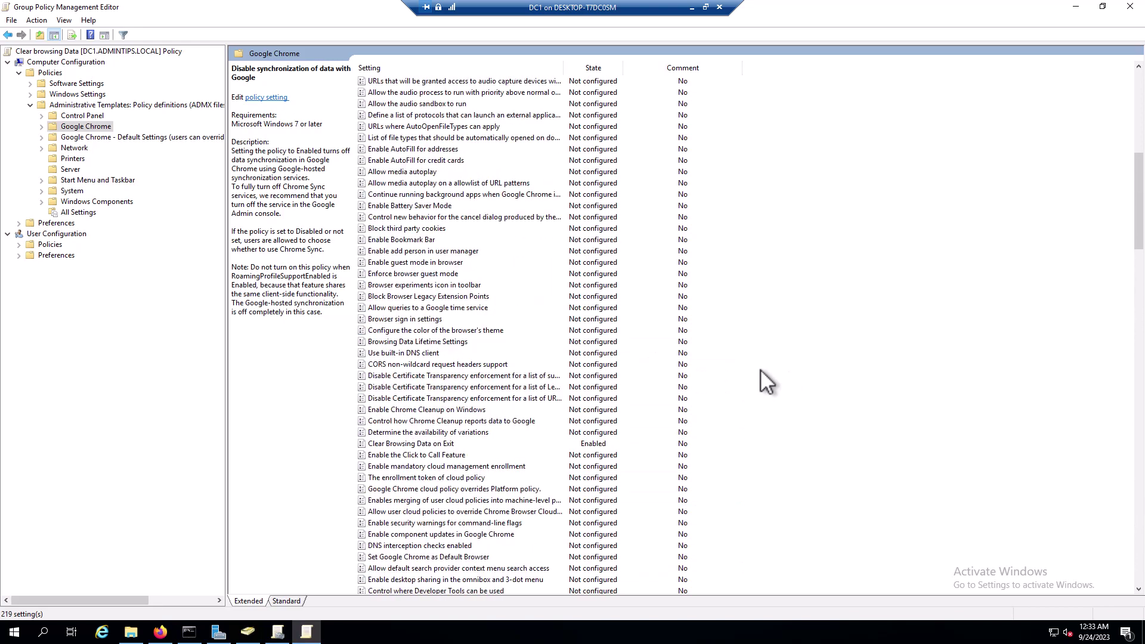
{"action": "left_click", "coordinate": [601, 443]}
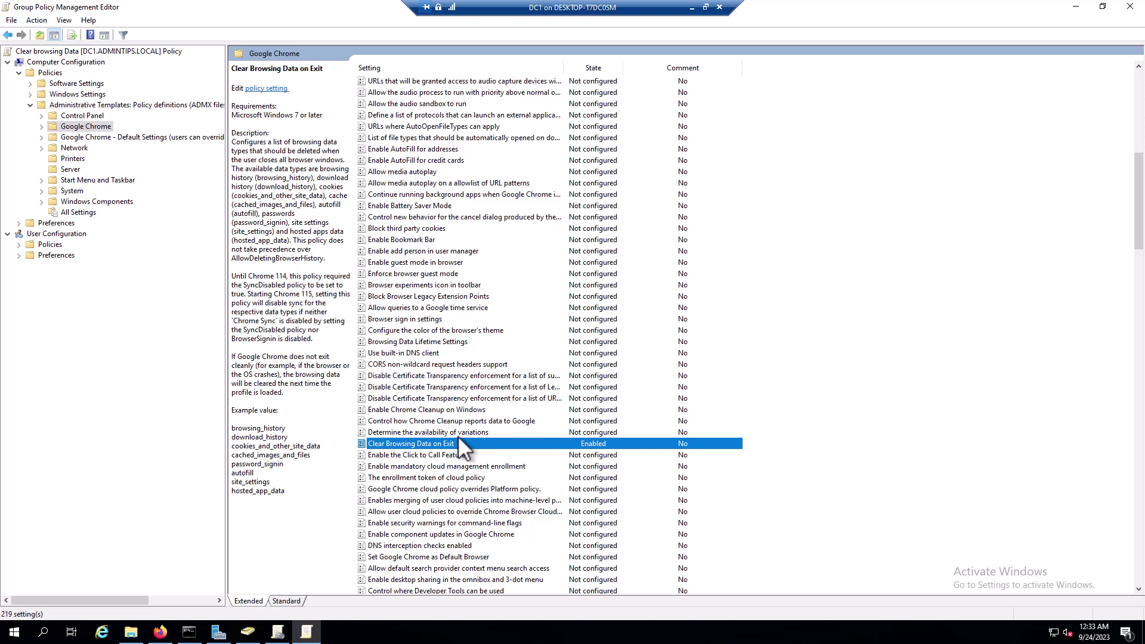
Step: Maximize Group Policy Management and expand the Google Chrome section of the GPO's Settings report
{"action": "left_click", "coordinate": [1130, 8]}
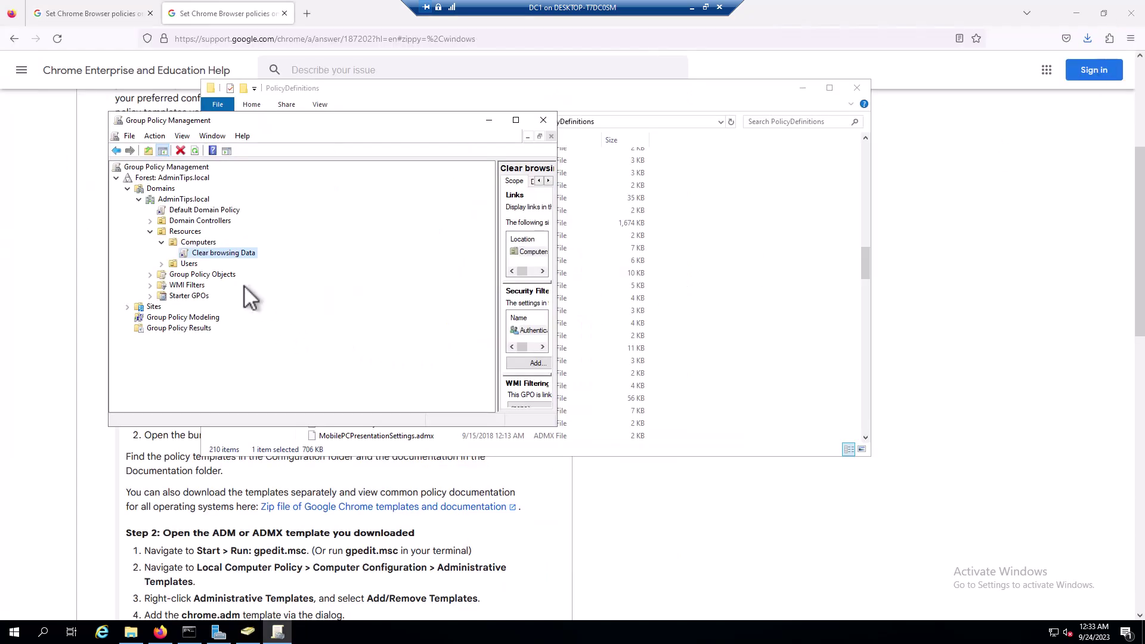
{"action": "left_click", "coordinate": [517, 121]}
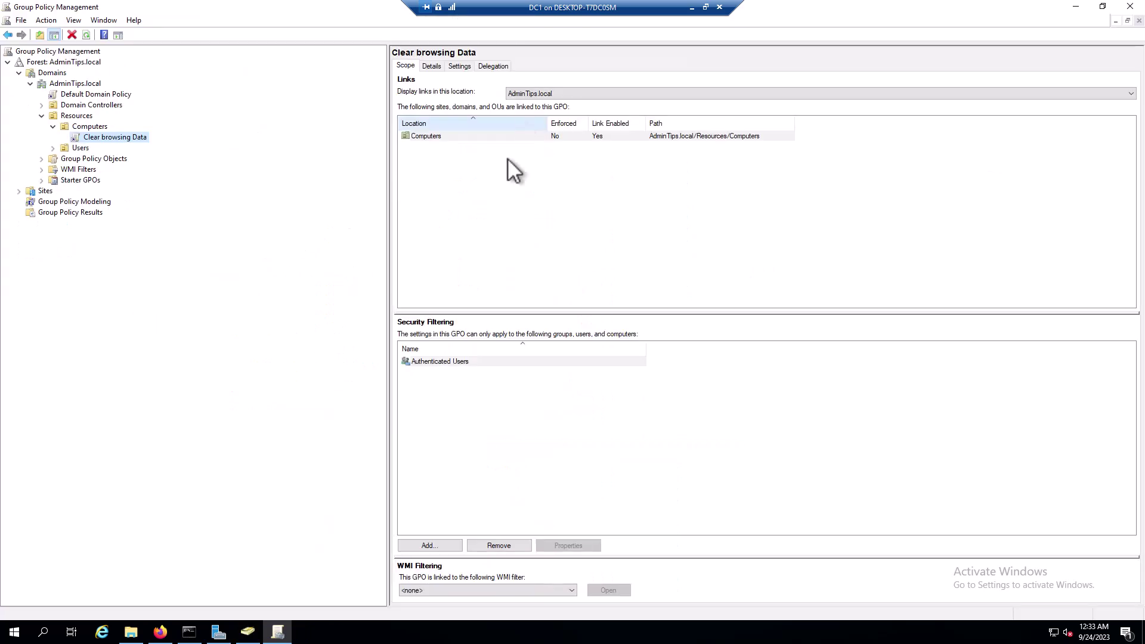
{"action": "left_click", "coordinate": [460, 67]}
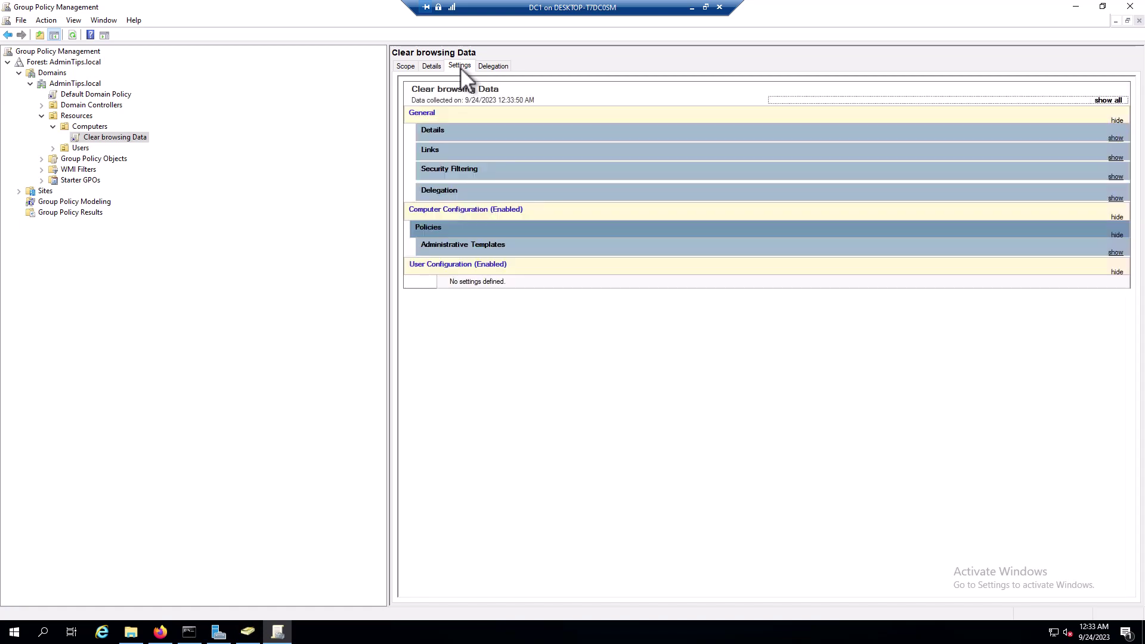
{"action": "left_click", "coordinate": [1116, 253]}
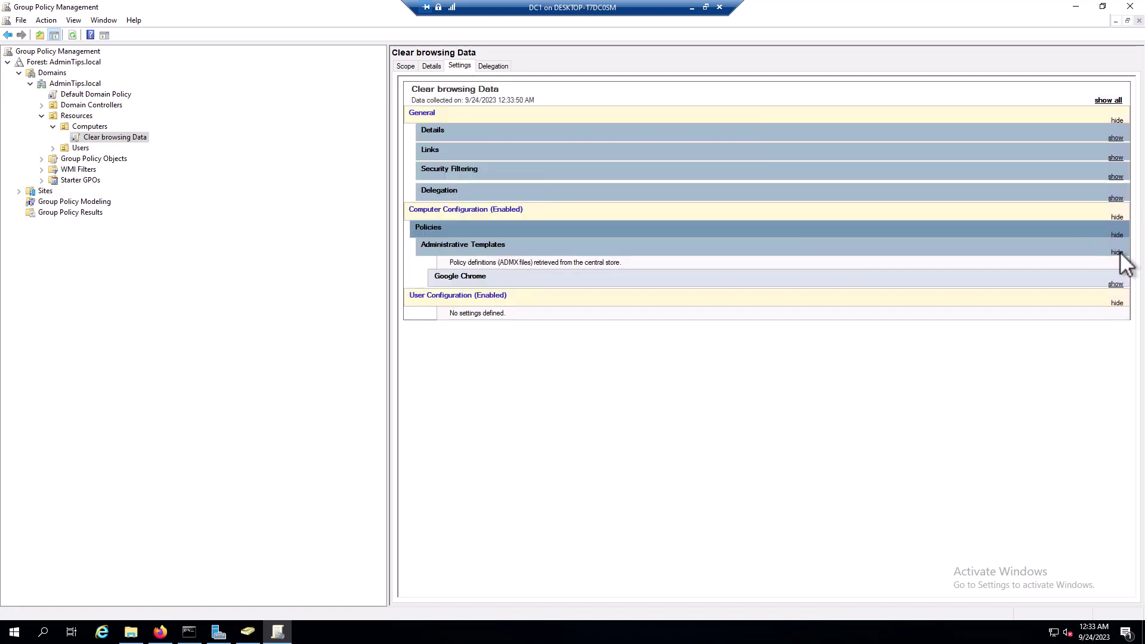
{"action": "left_click", "coordinate": [1116, 285]}
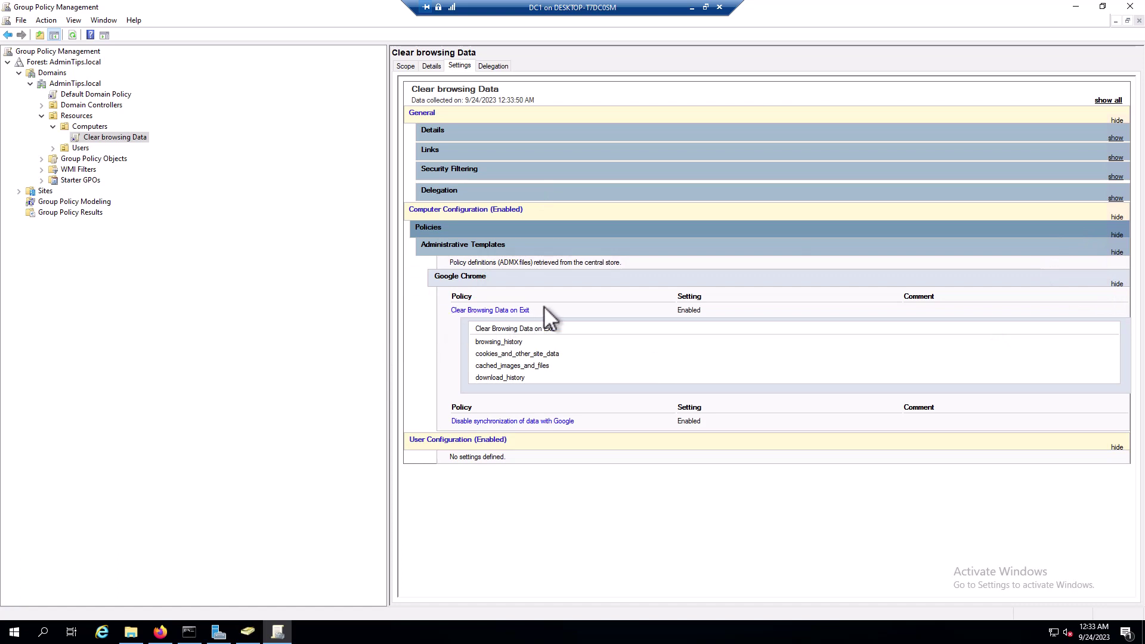
Step: Highlight Clear Browsing Data on Exit, its data types, and the sync policy in the report
{"action": "left_click_drag", "start_coordinate": [472, 308], "coordinate": [443, 307]}
{"action": "left_click_drag", "start_coordinate": [561, 379], "coordinate": [468, 329]}
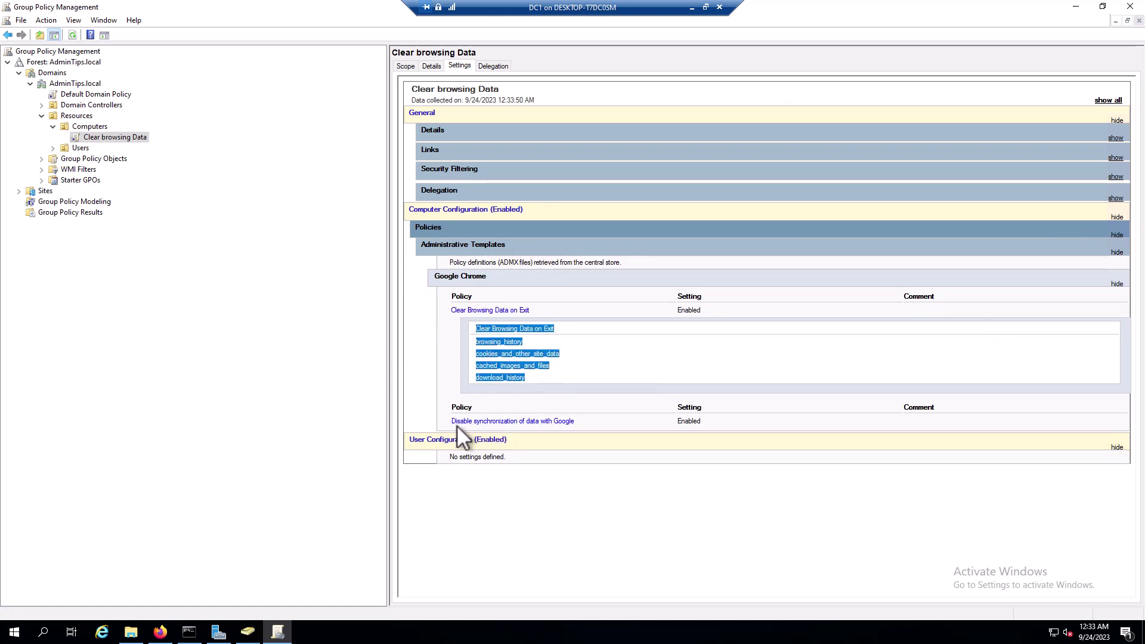
{"action": "left_click_drag", "start_coordinate": [568, 422], "coordinate": [455, 420]}
{"action": "left_click", "coordinate": [582, 424]}
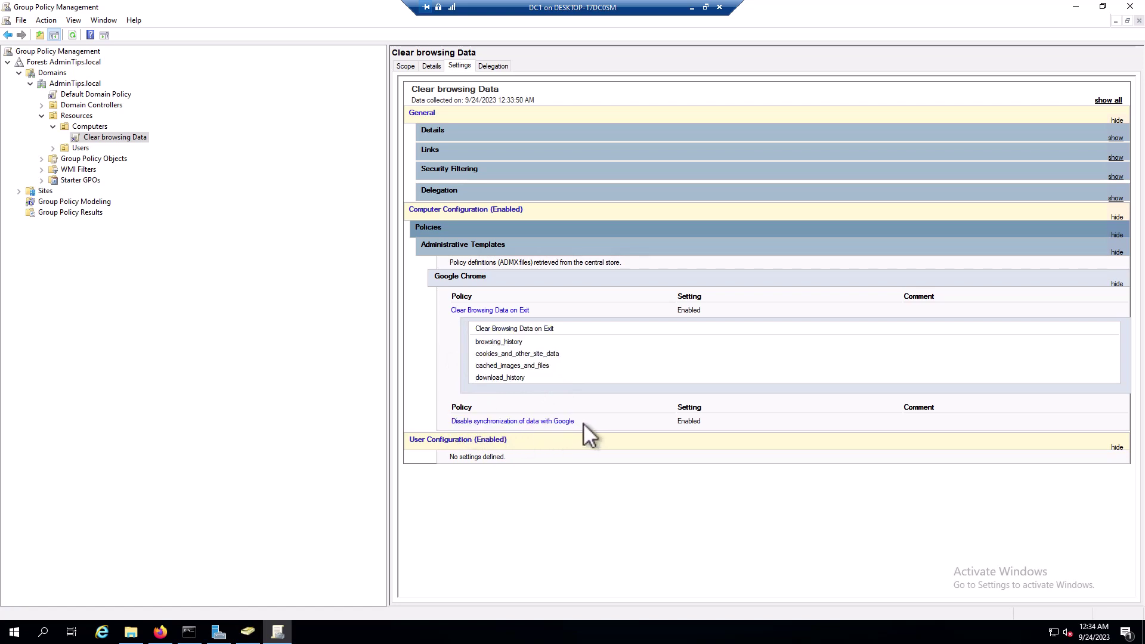
{"action": "left_click_drag", "start_coordinate": [583, 423], "coordinate": [452, 420]}
{"action": "left_click", "coordinate": [582, 421]}
{"action": "left_click_drag", "start_coordinate": [600, 421], "coordinate": [453, 426]}
Step: Confirm CLIENT1 sits in the Resources Computers OU, comparing it with Resources Users
{"action": "left_click", "coordinate": [436, 427]}
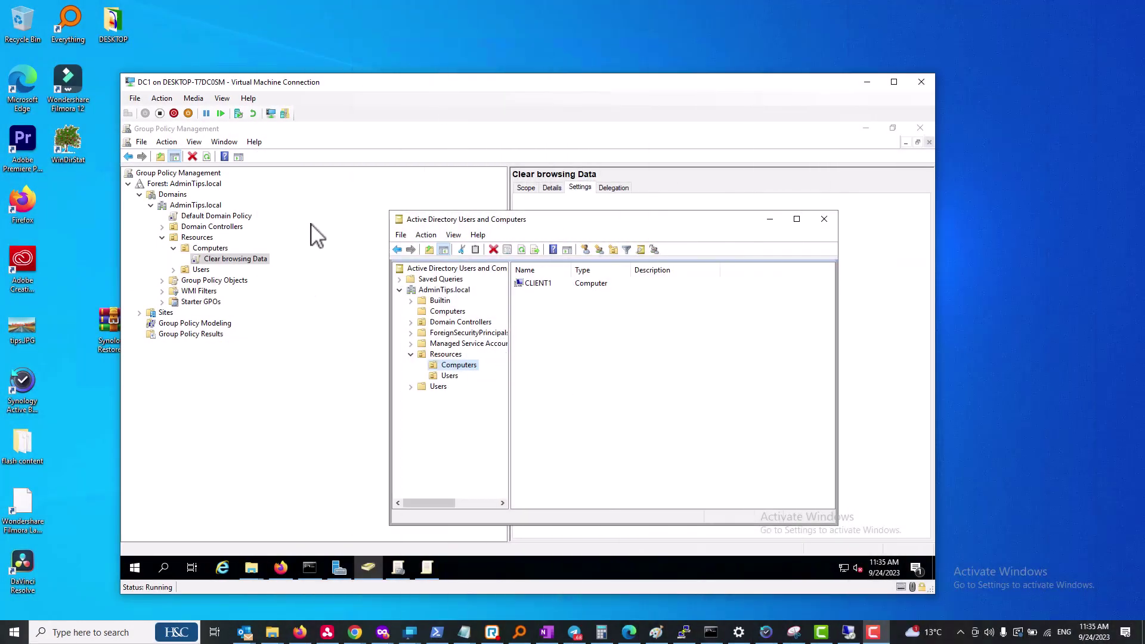
{"action": "left_click", "coordinate": [539, 284]}
{"action": "left_click", "coordinate": [458, 376]}
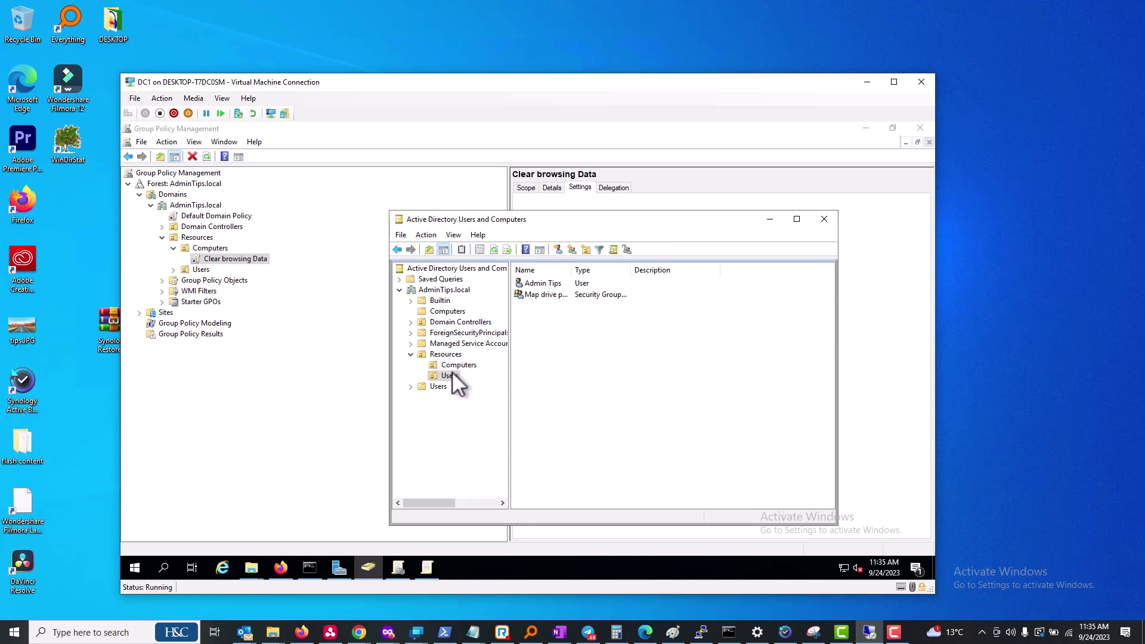
{"action": "left_click", "coordinate": [454, 366]}
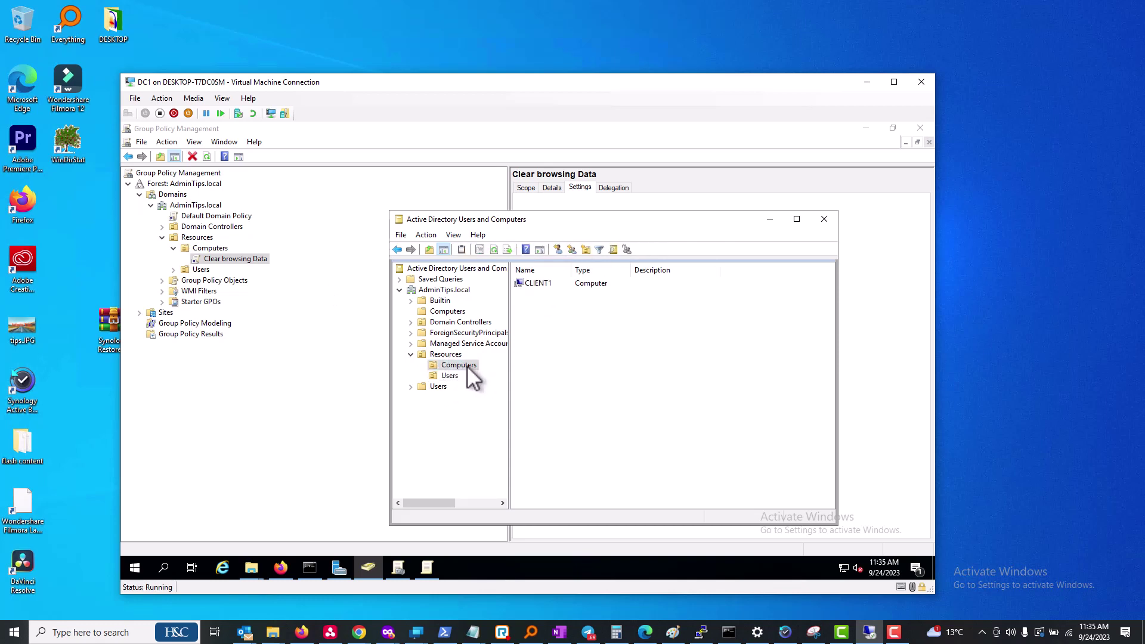
{"action": "left_click", "coordinate": [550, 285]}
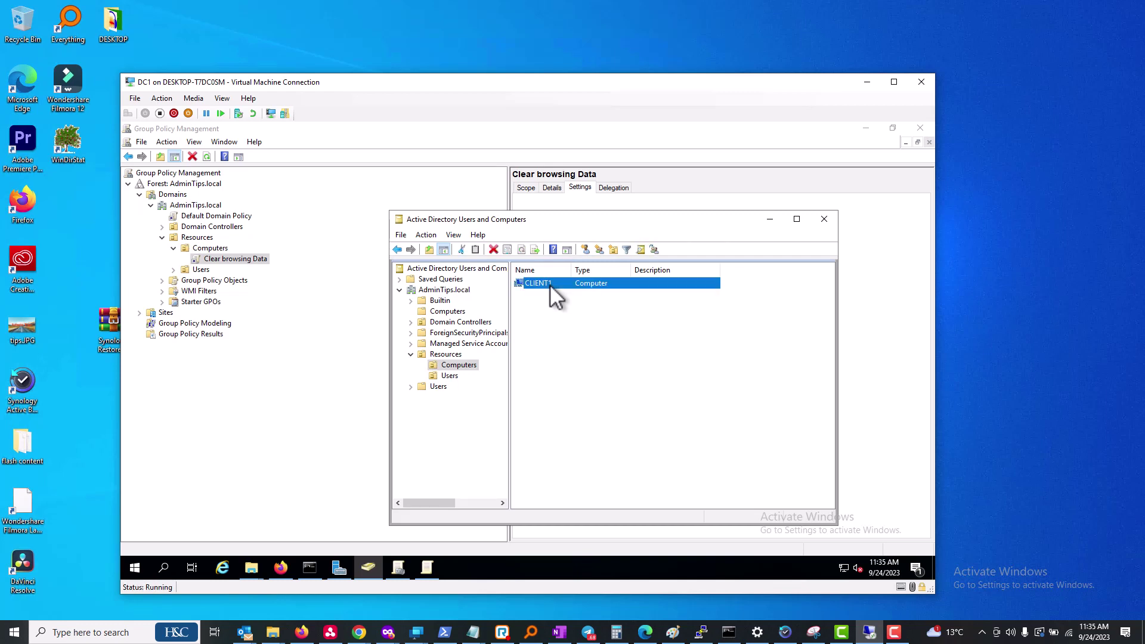
{"action": "left_click", "coordinate": [454, 376]}
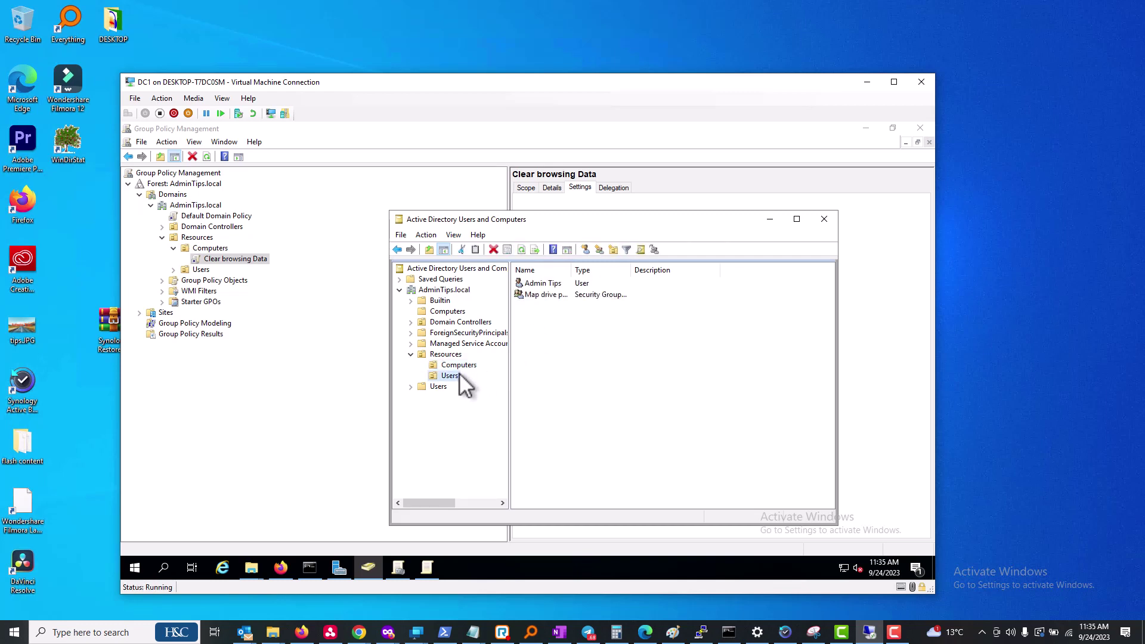
{"action": "left_click", "coordinate": [461, 366]}
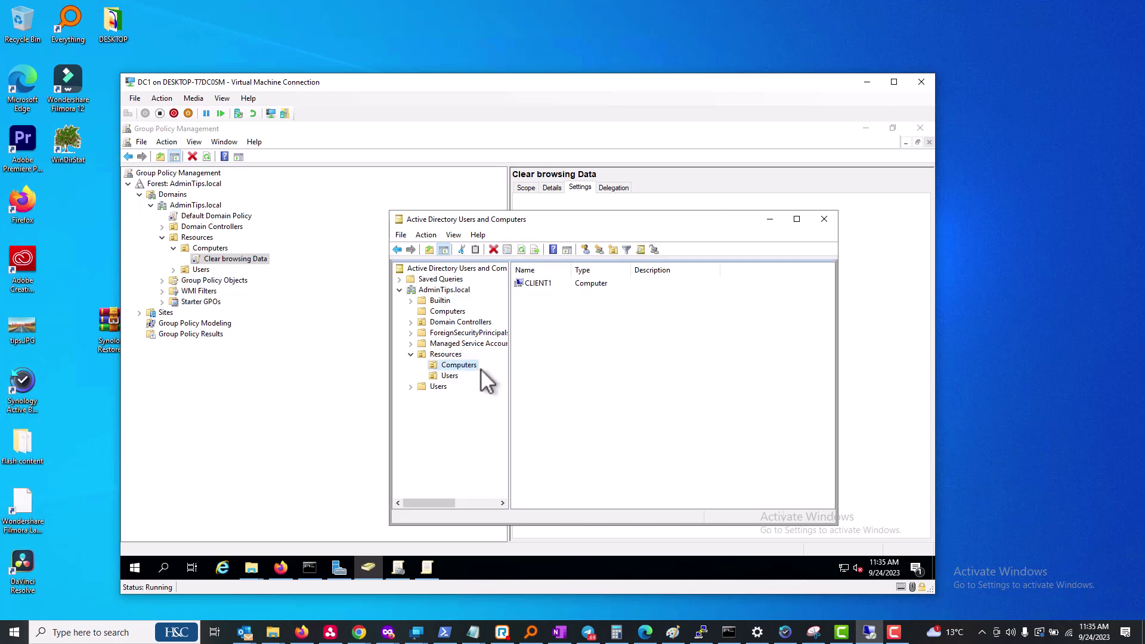
Step: Open the Clear browsing Data GPO link under the Computers OU and dismiss the warning
{"action": "left_click", "coordinate": [217, 251]}
{"action": "left_click", "coordinate": [225, 258]}
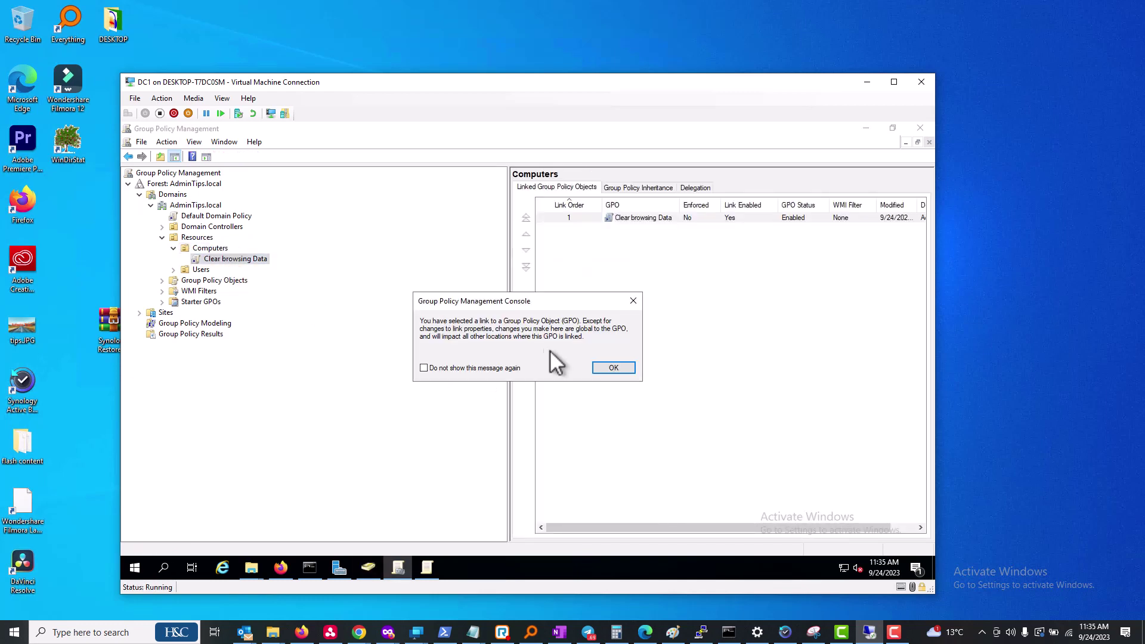
{"action": "left_click", "coordinate": [605, 370]}
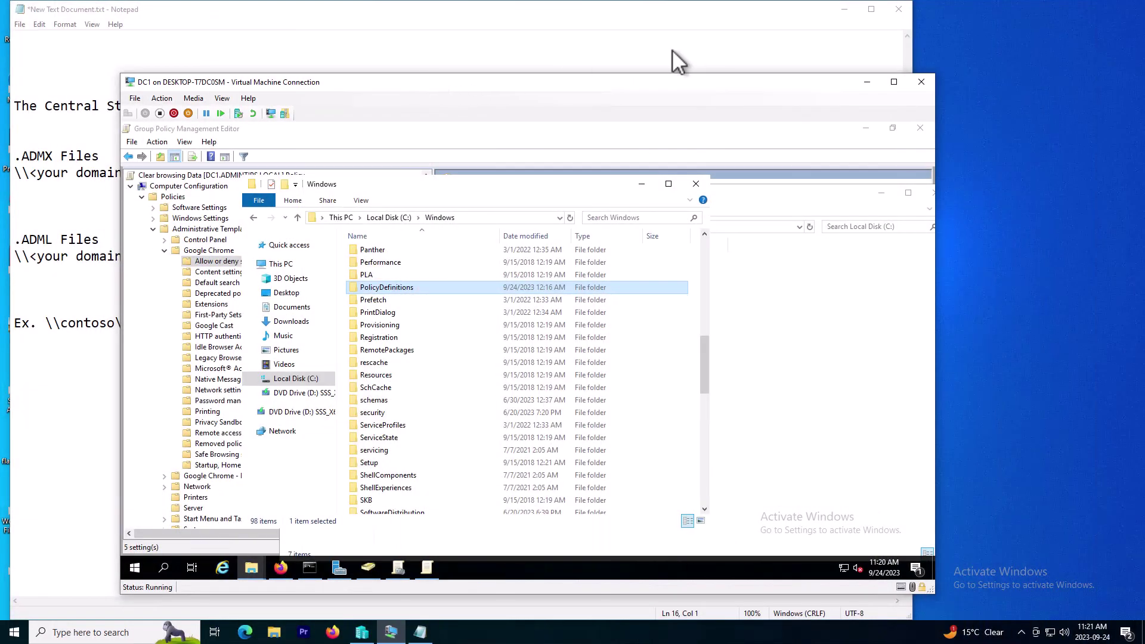
Step: Browse to \\admintips SYSVOL\AdminTips.local\Policies and select the PolicyDefinitions folder
{"action": "left_click", "coordinate": [842, 10]}
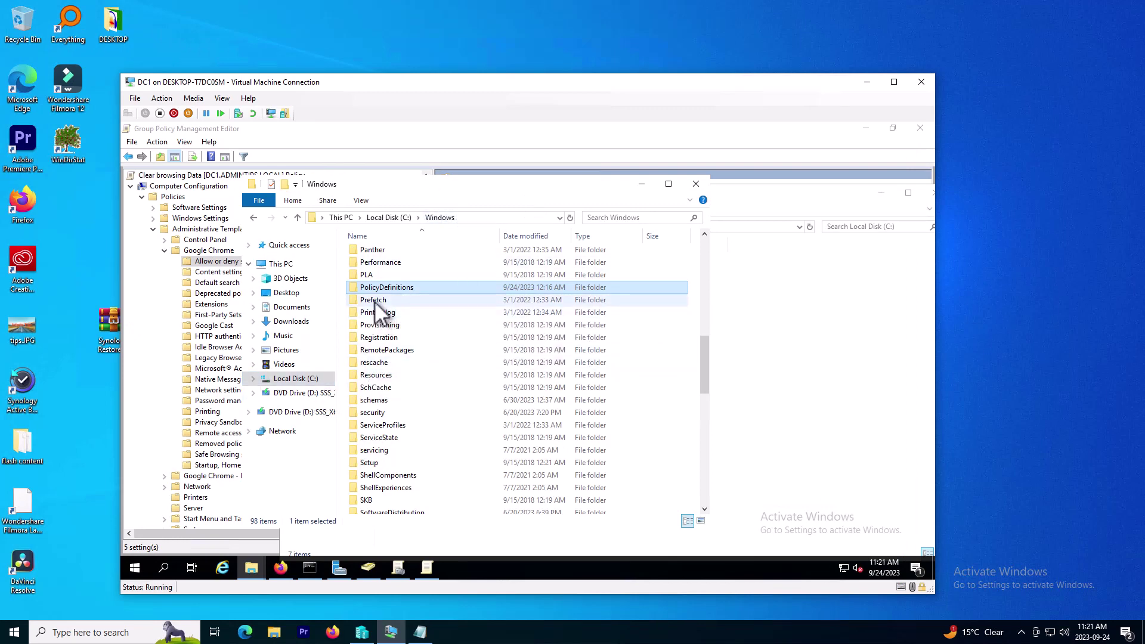
{"action": "left_click", "coordinate": [482, 216]}
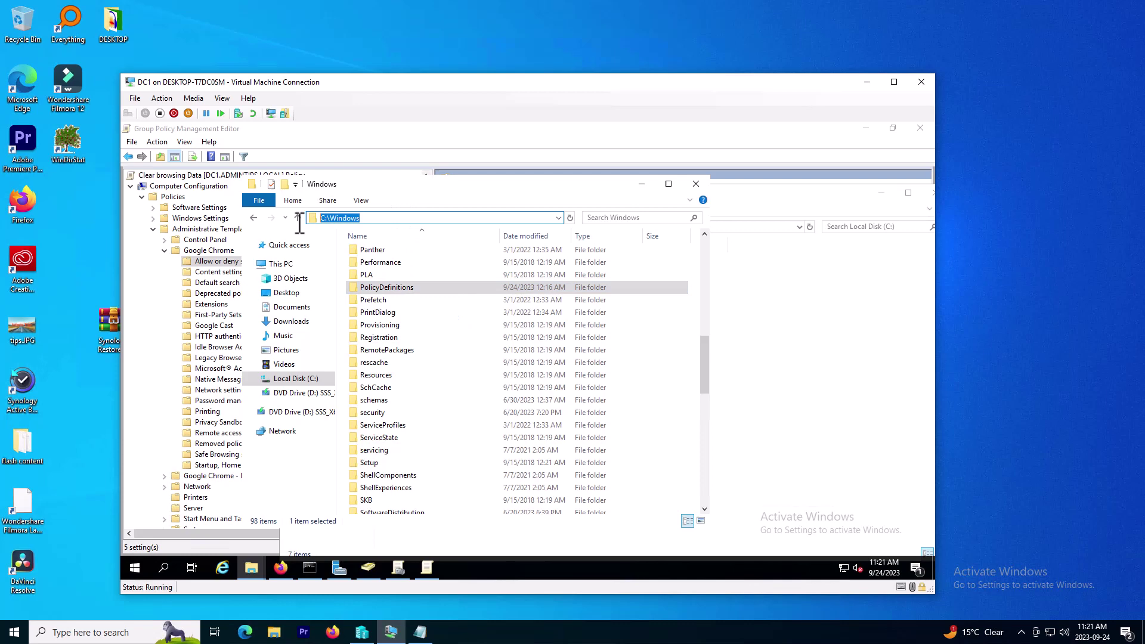
{"action": "type", "text": "\\\\"}
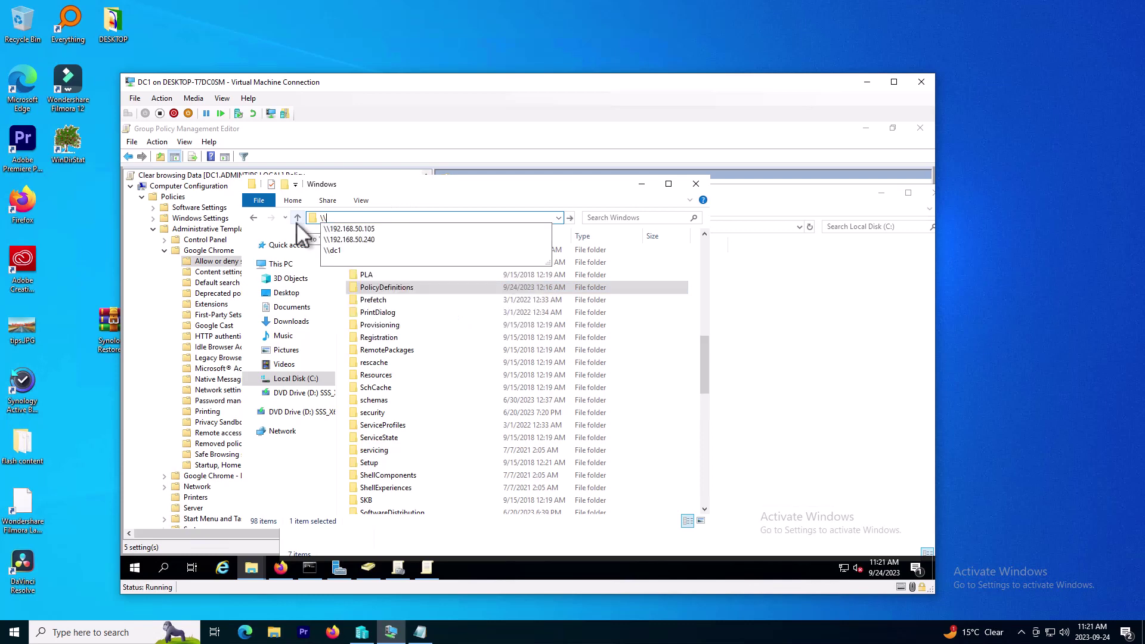
{"action": "type", "text": "admintips.local"}
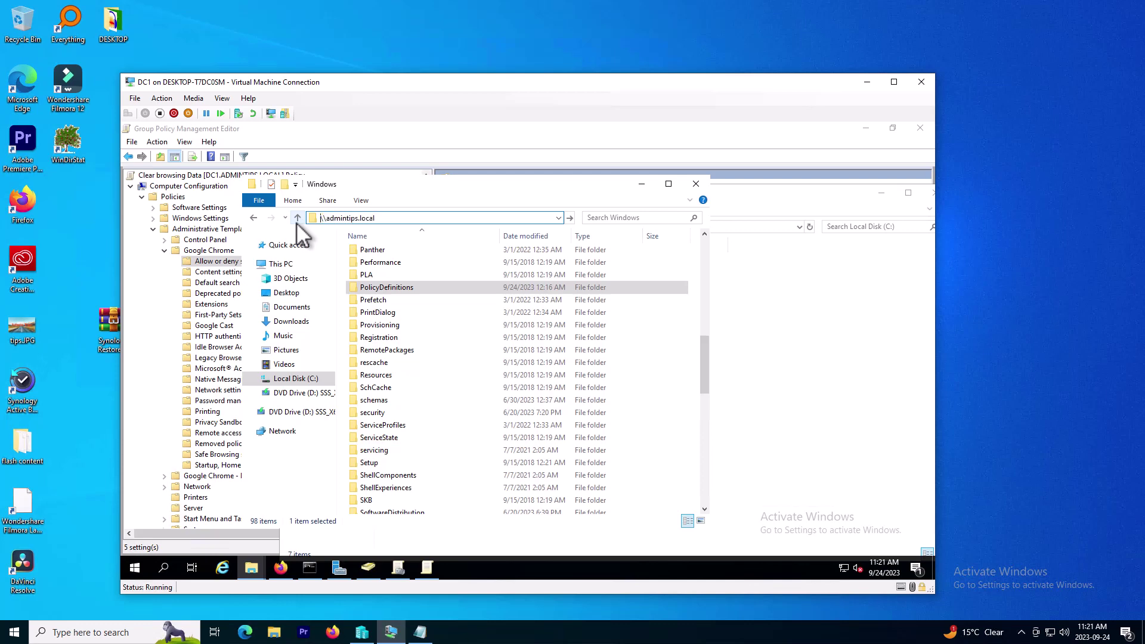
{"action": "key", "text": "Return"}
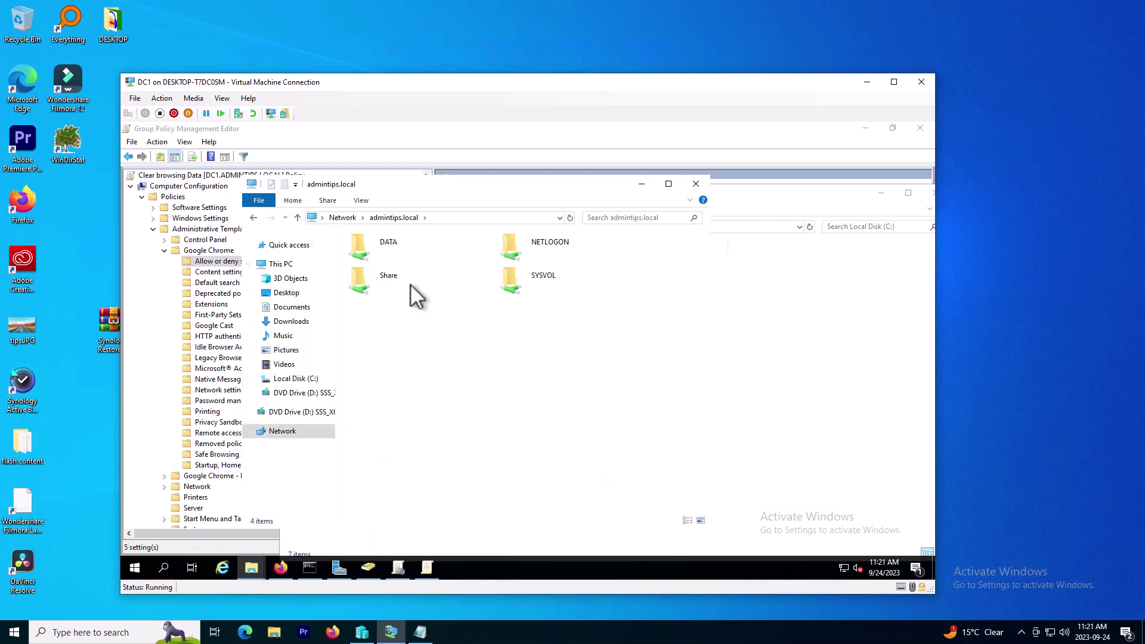
{"action": "double_click", "coordinate": [550, 284]}
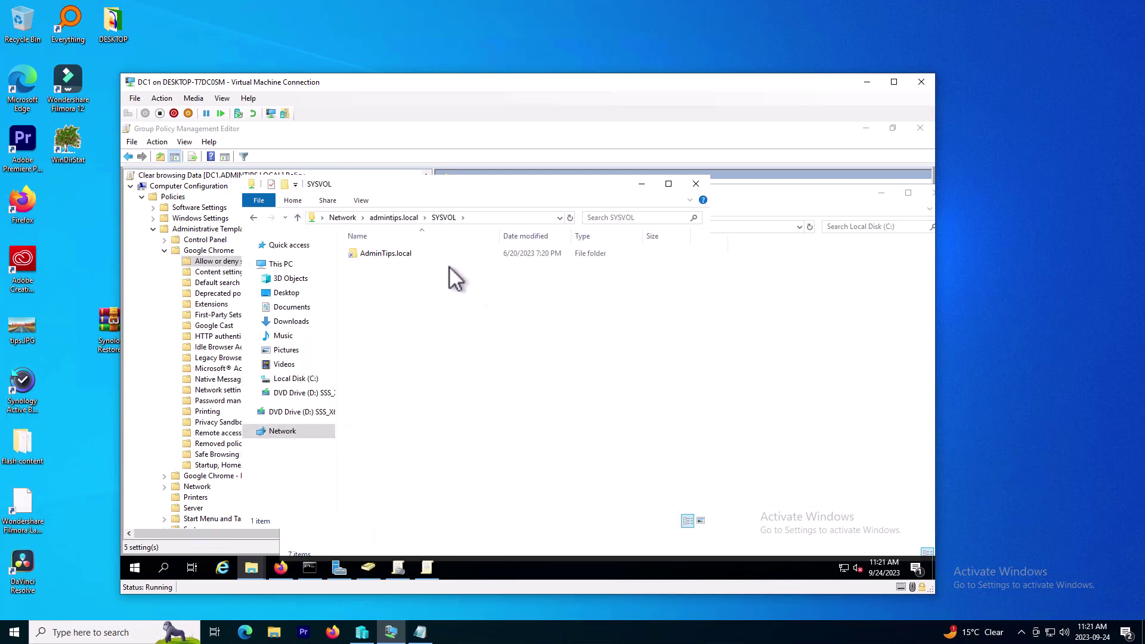
{"action": "left_click", "coordinate": [415, 251]}
{"action": "left_click", "coordinate": [414, 252]}
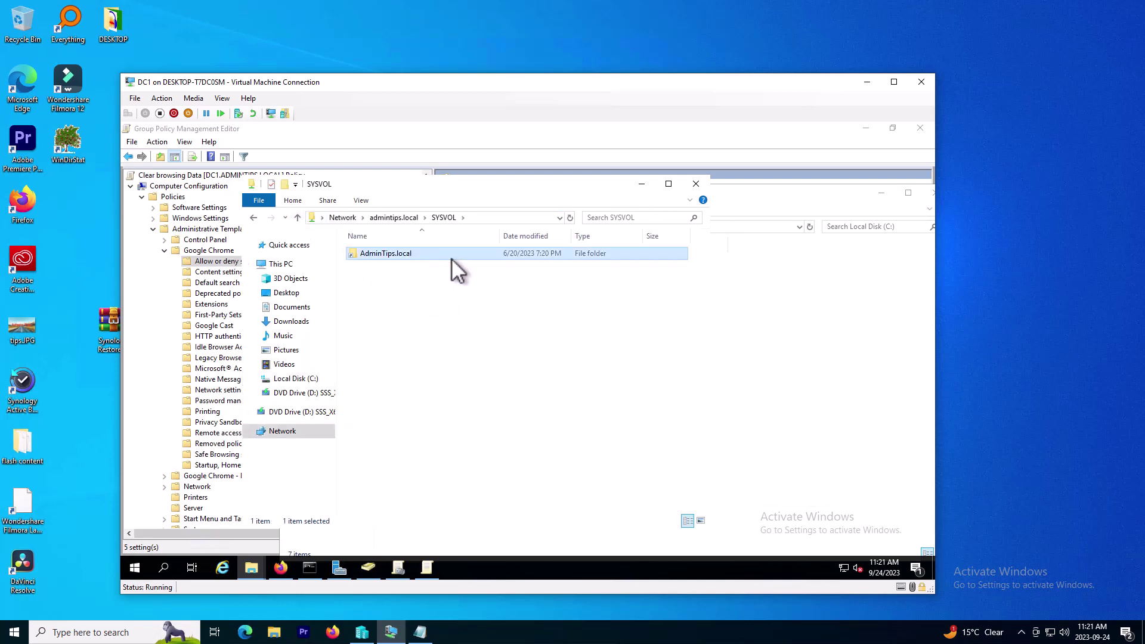
{"action": "double_click", "coordinate": [414, 252]}
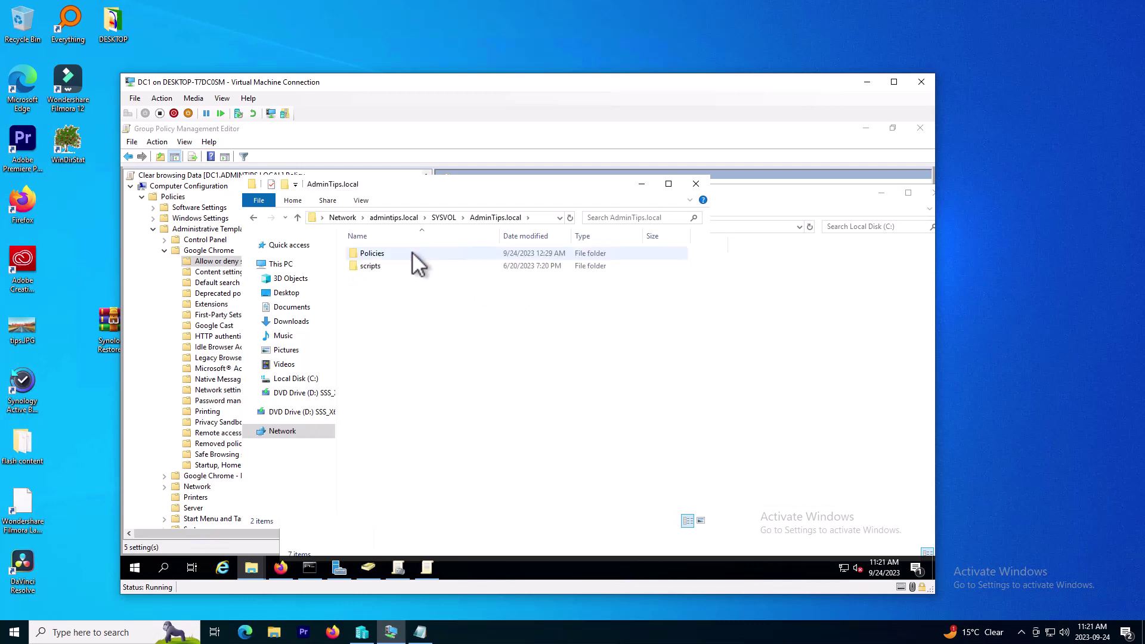
{"action": "double_click", "coordinate": [411, 256]}
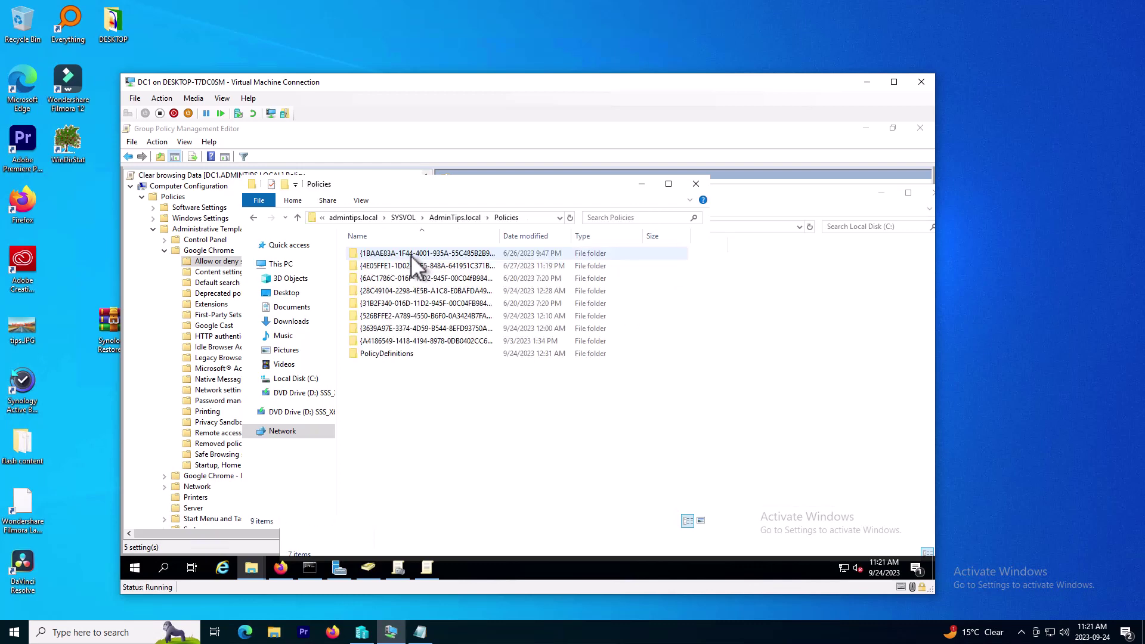
{"action": "left_click", "coordinate": [414, 353]}
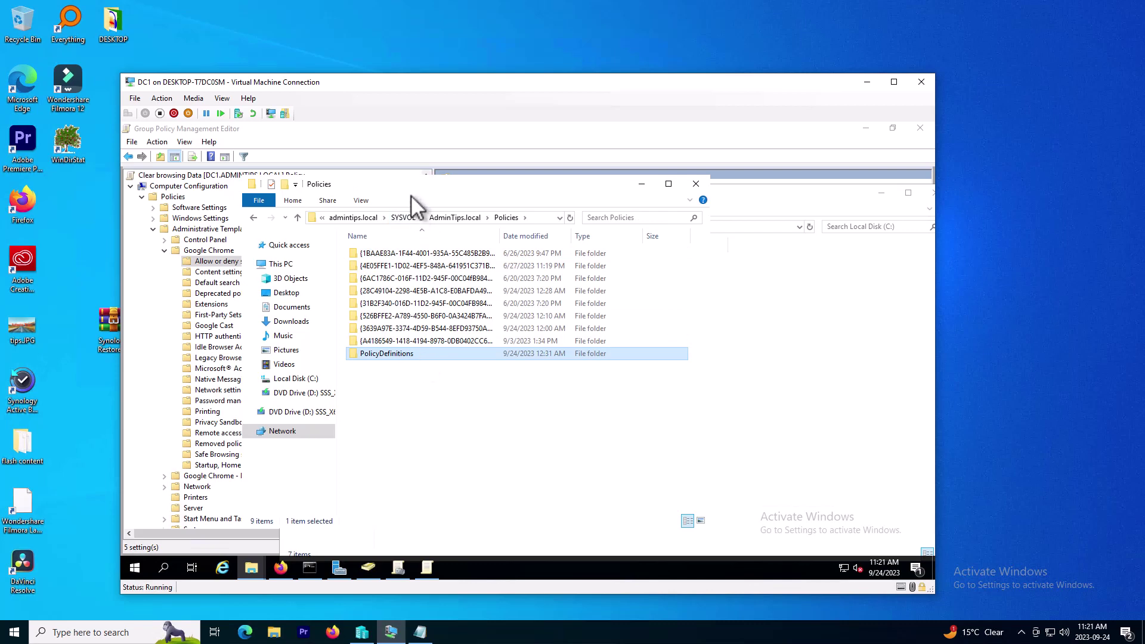
Step: Move the Explorer window aside and bring the Central Store notes forward
{"action": "left_click_drag", "start_coordinate": [443, 196], "coordinate": [474, 202]}
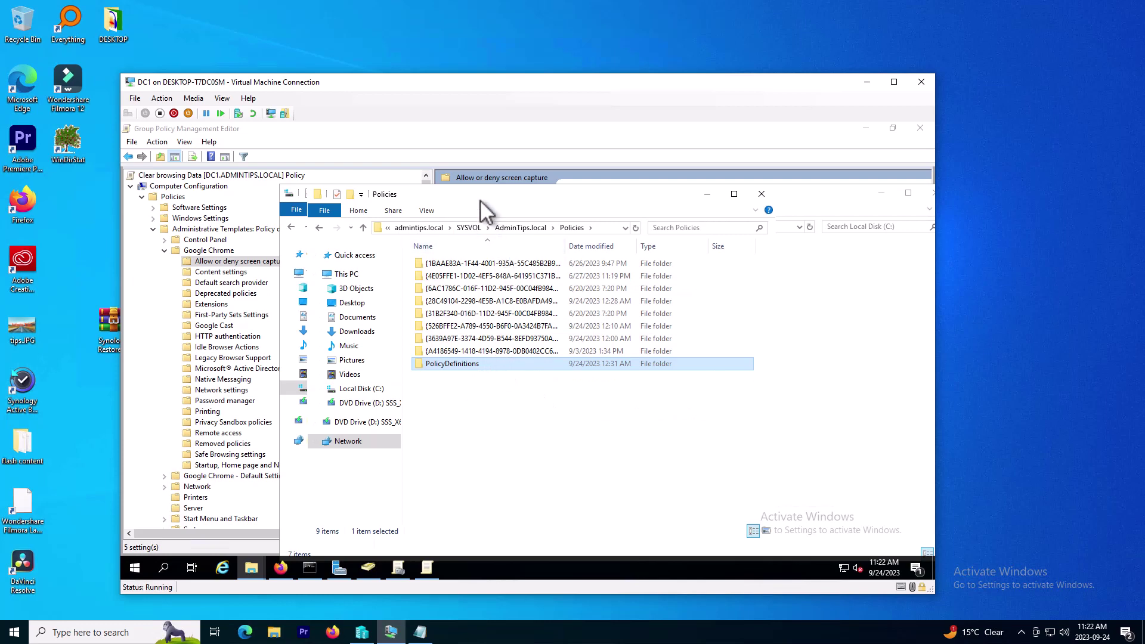
{"action": "left_click_drag", "start_coordinate": [453, 197], "coordinate": [579, 212]}
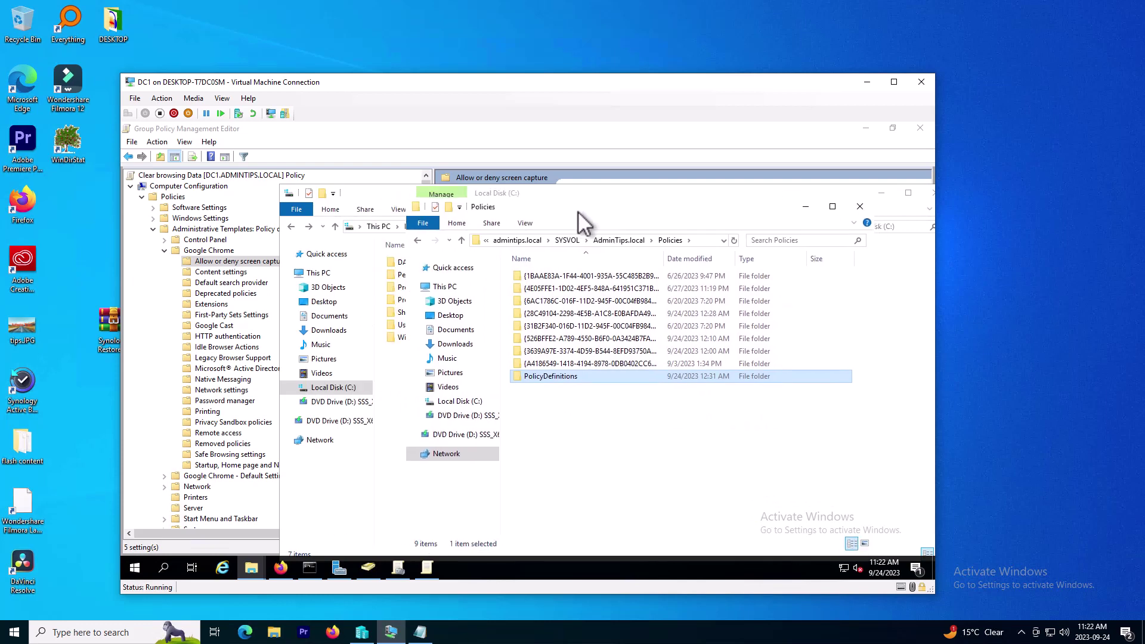
{"action": "left_click", "coordinate": [418, 632]}
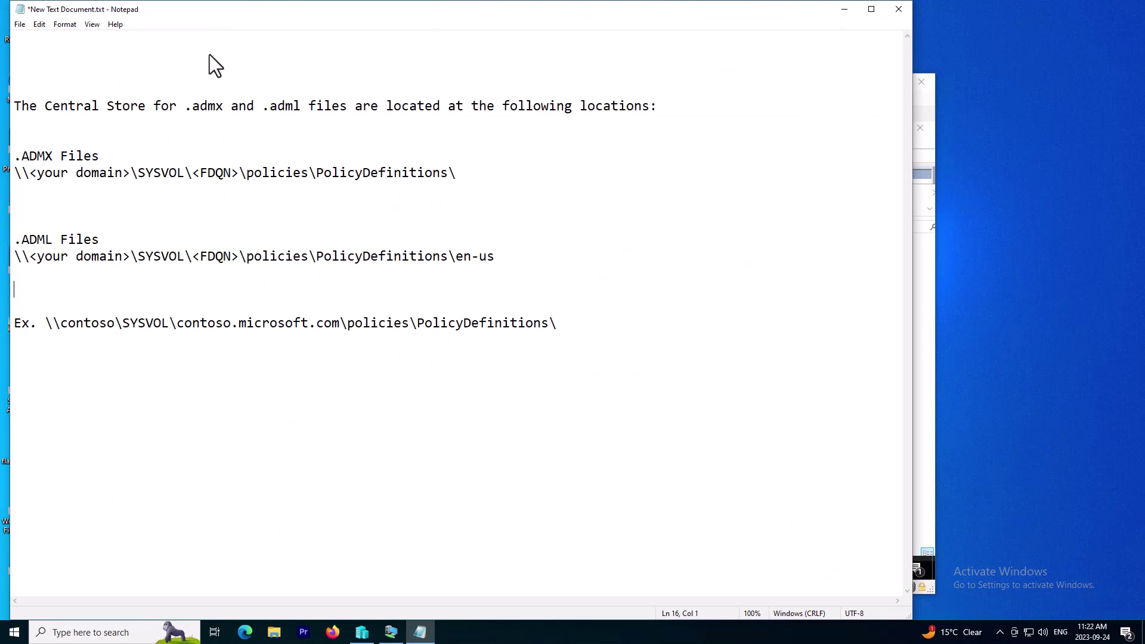
{"action": "left_click", "coordinate": [472, 178]}
{"action": "left_click_drag", "start_coordinate": [18, 152], "coordinate": [462, 181]}
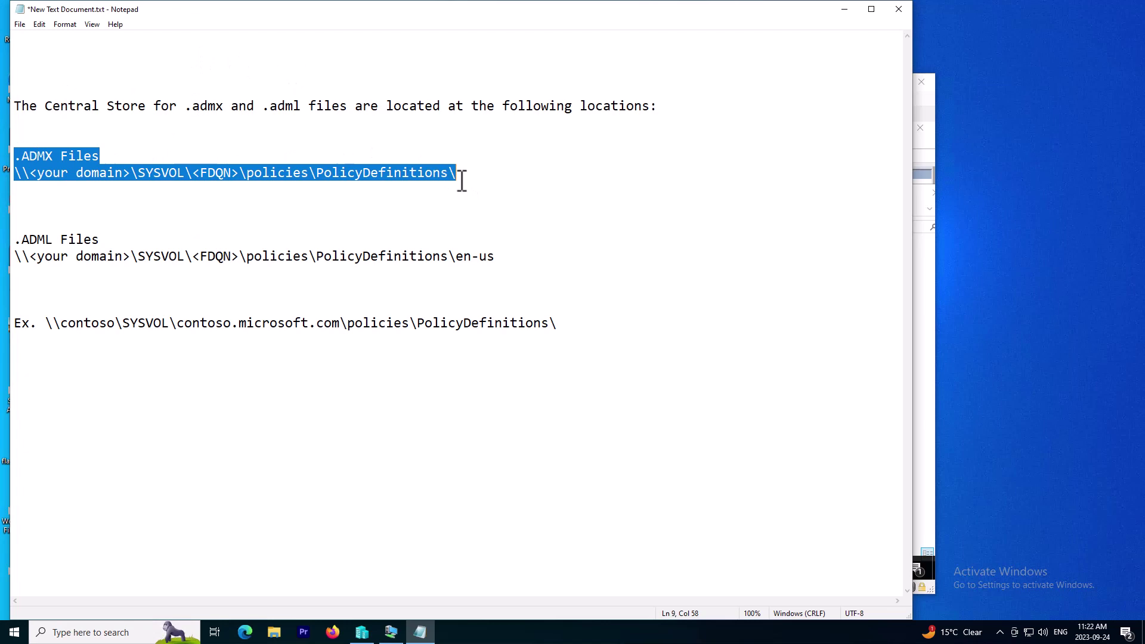
{"action": "left_click", "coordinate": [463, 206]}
{"action": "left_click_drag", "start_coordinate": [22, 173], "coordinate": [127, 177]}
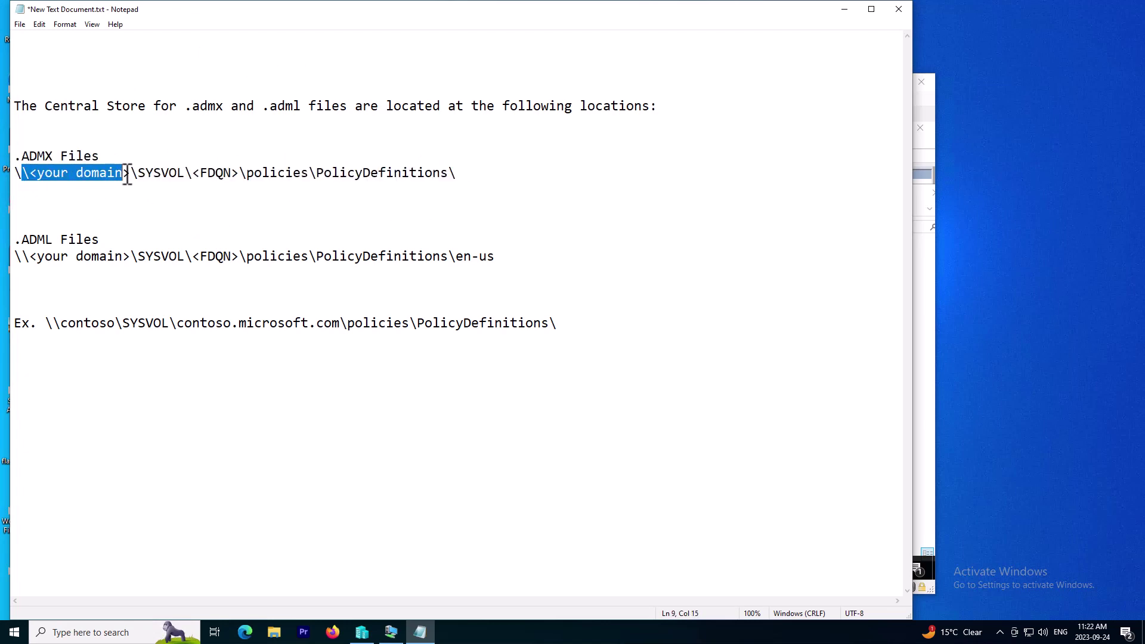
{"action": "left_click_drag", "start_coordinate": [198, 174], "coordinate": [223, 174]}
{"action": "double_click", "coordinate": [209, 174]}
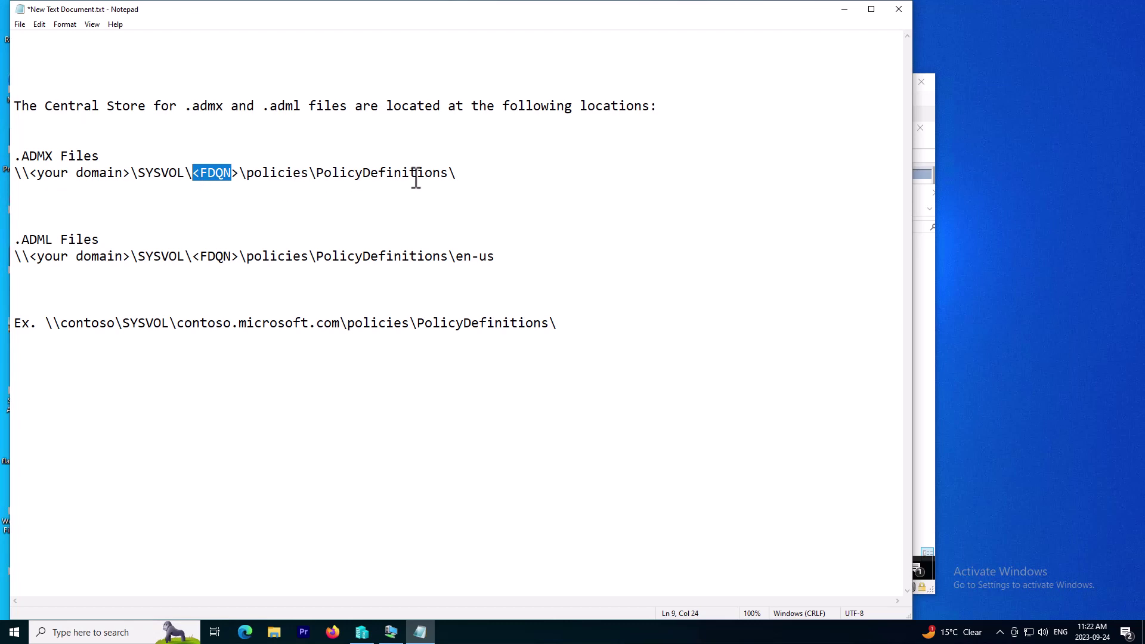
{"action": "left_click_drag", "start_coordinate": [456, 171], "coordinate": [17, 157]}
{"action": "left_click", "coordinate": [47, 203]}
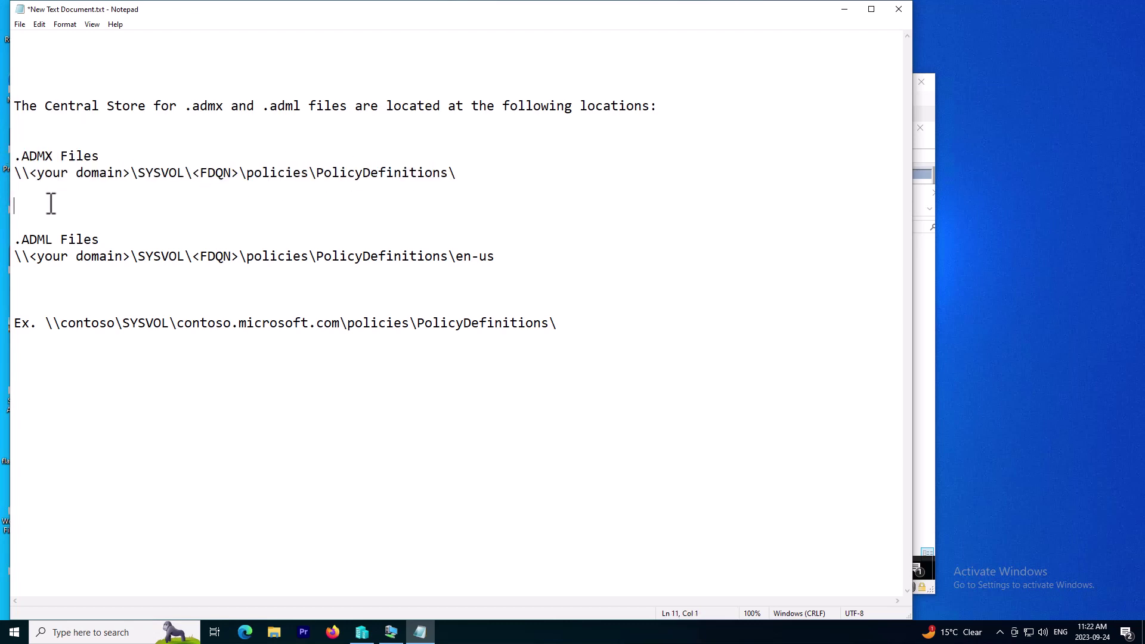
{"action": "left_click_drag", "start_coordinate": [22, 239], "coordinate": [174, 310]}
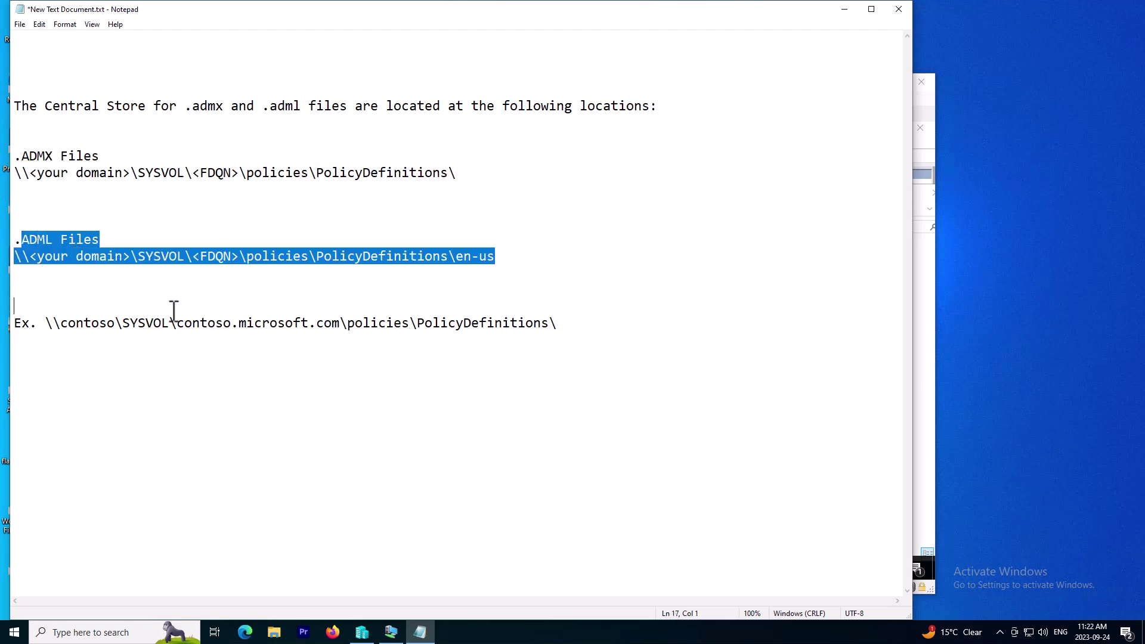
{"action": "left_click", "coordinate": [182, 196]}
{"action": "left_click_drag", "start_coordinate": [22, 156], "coordinate": [519, 260]}
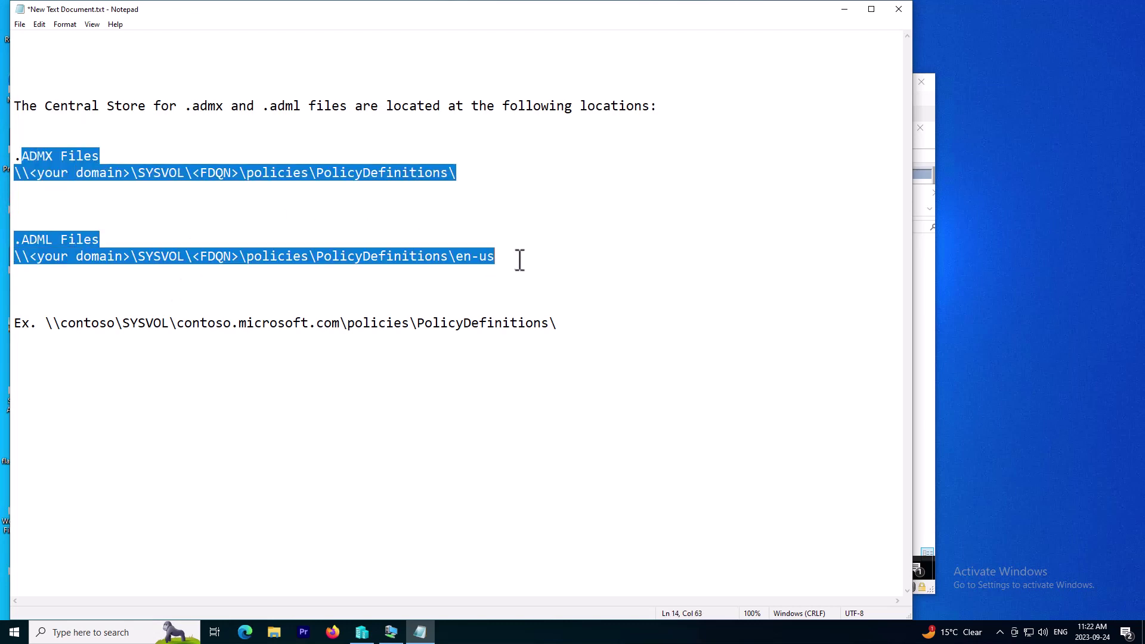
{"action": "left_click", "coordinate": [520, 260]}
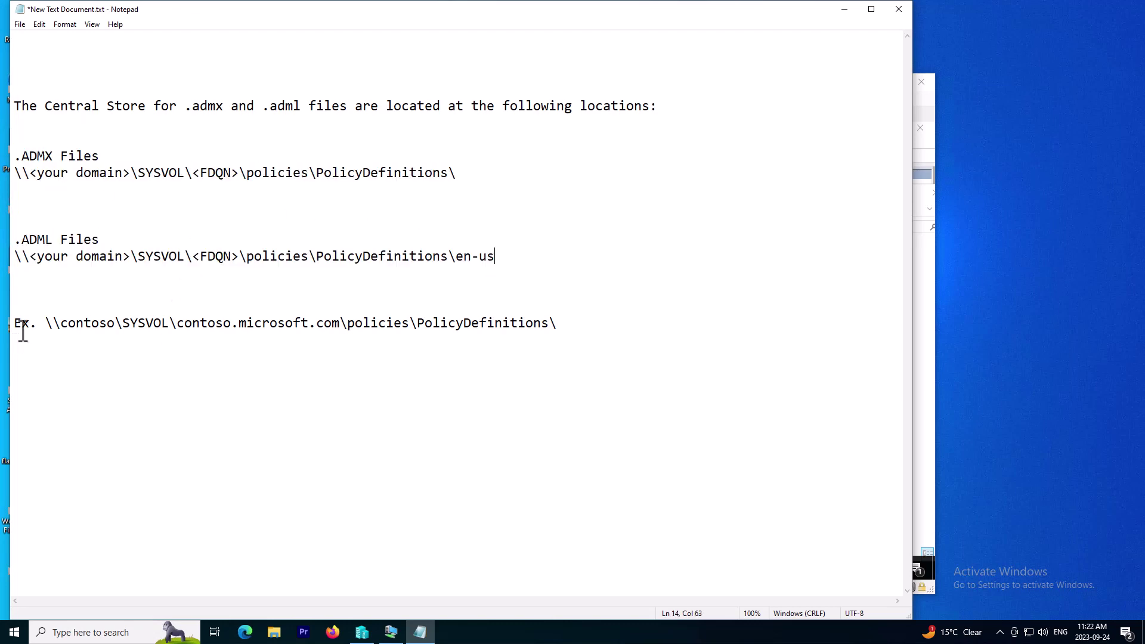
{"action": "left_click_drag", "start_coordinate": [22, 332], "coordinate": [580, 346]}
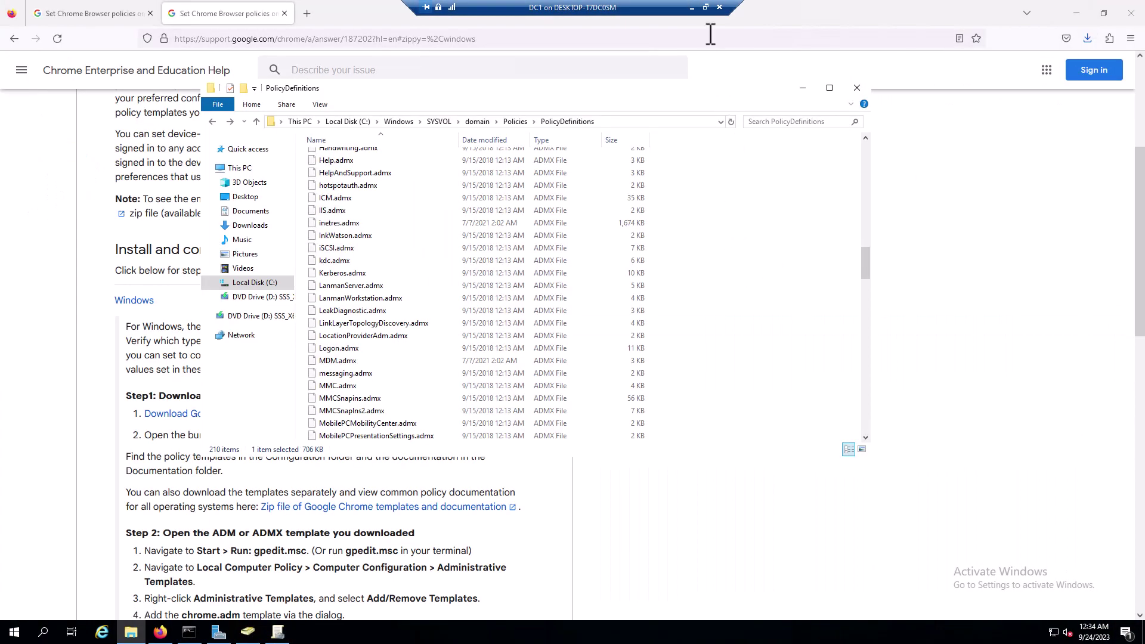
Step: On the Client.1 VM, open Chrome and look through its existing tabs
{"action": "left_click", "coordinate": [707, 7]}
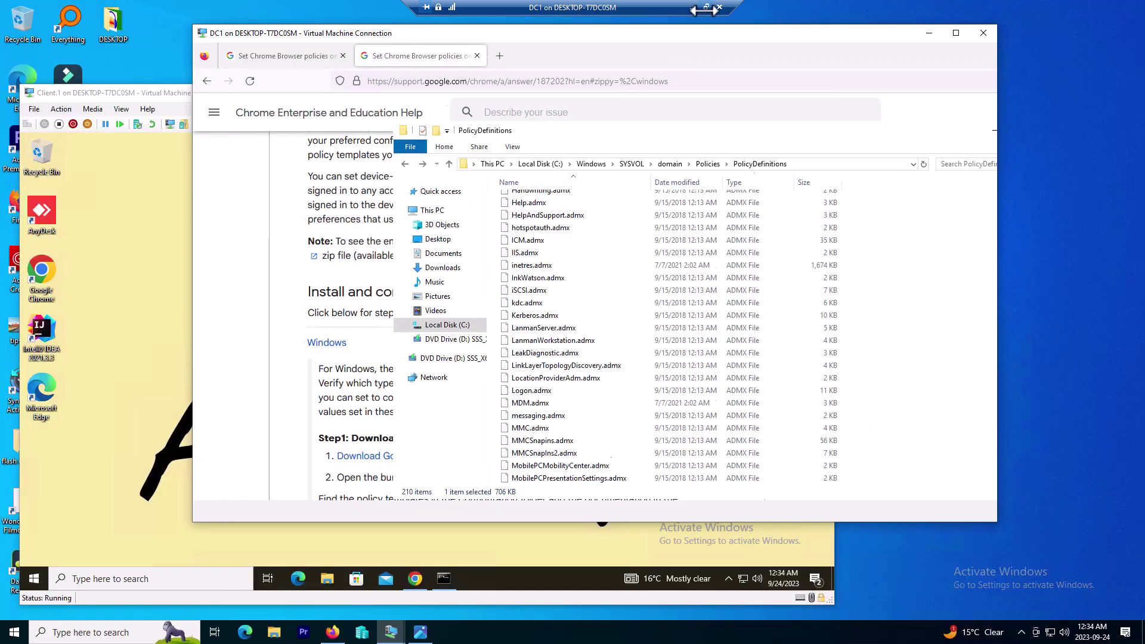
{"action": "left_click", "coordinate": [160, 286]}
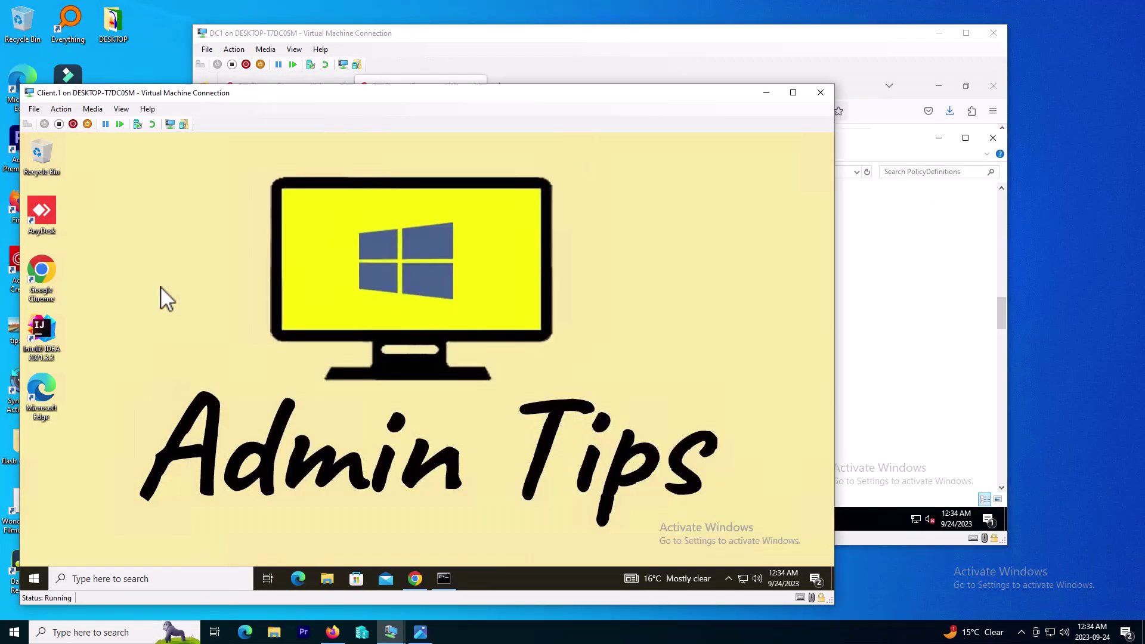
{"action": "left_click", "coordinate": [415, 579]}
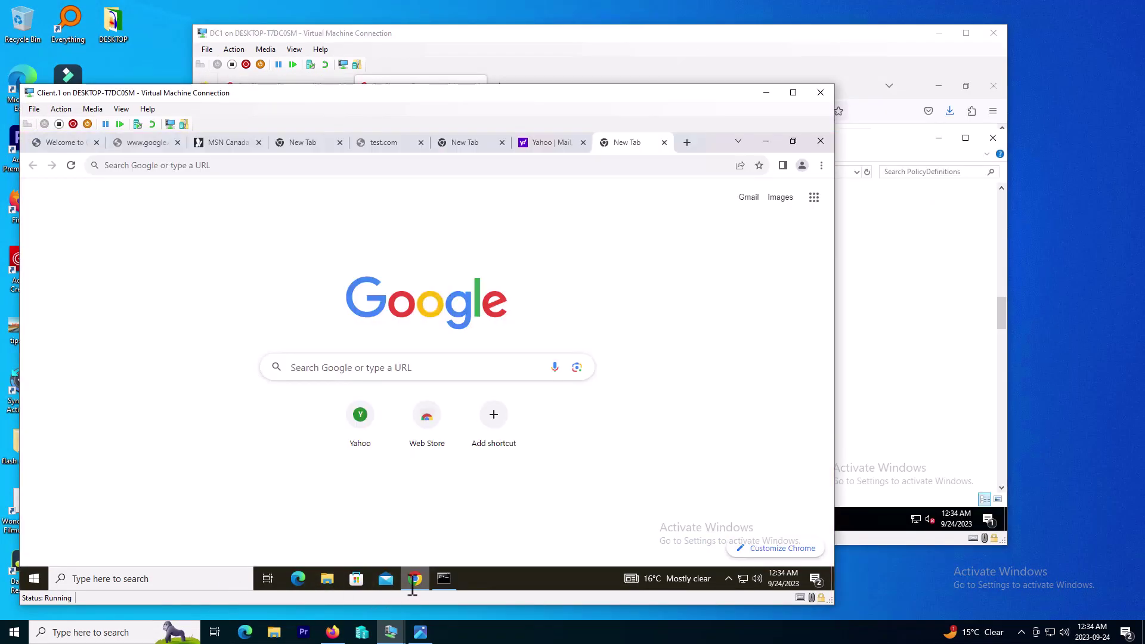
{"action": "left_click", "coordinate": [450, 143]}
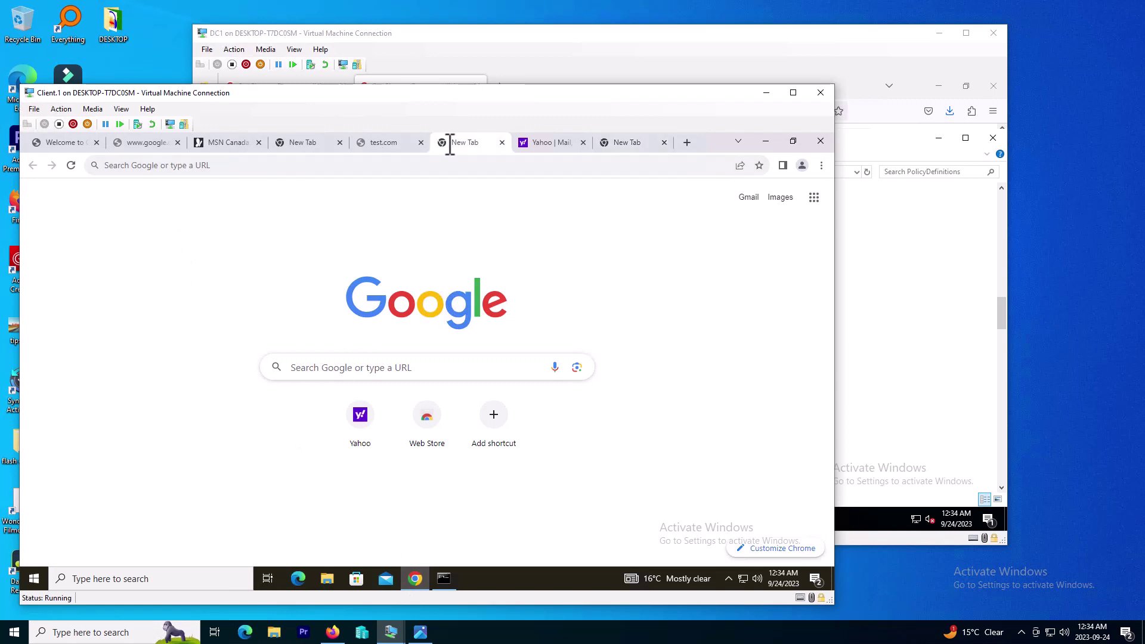
{"action": "left_click", "coordinate": [550, 143]}
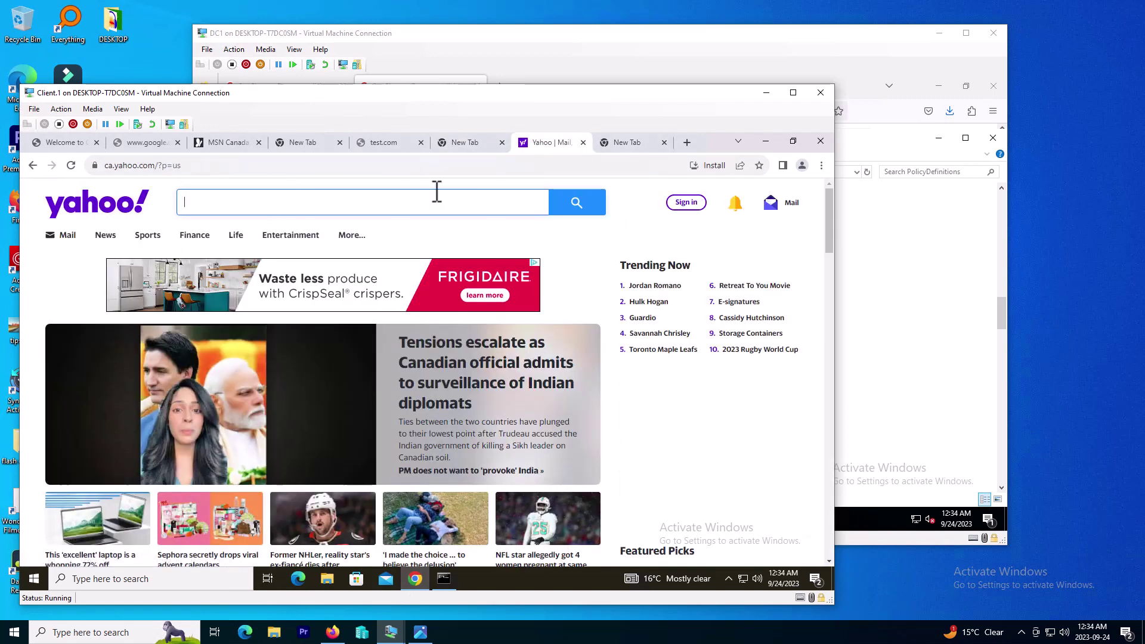
{"action": "left_click", "coordinate": [614, 142]}
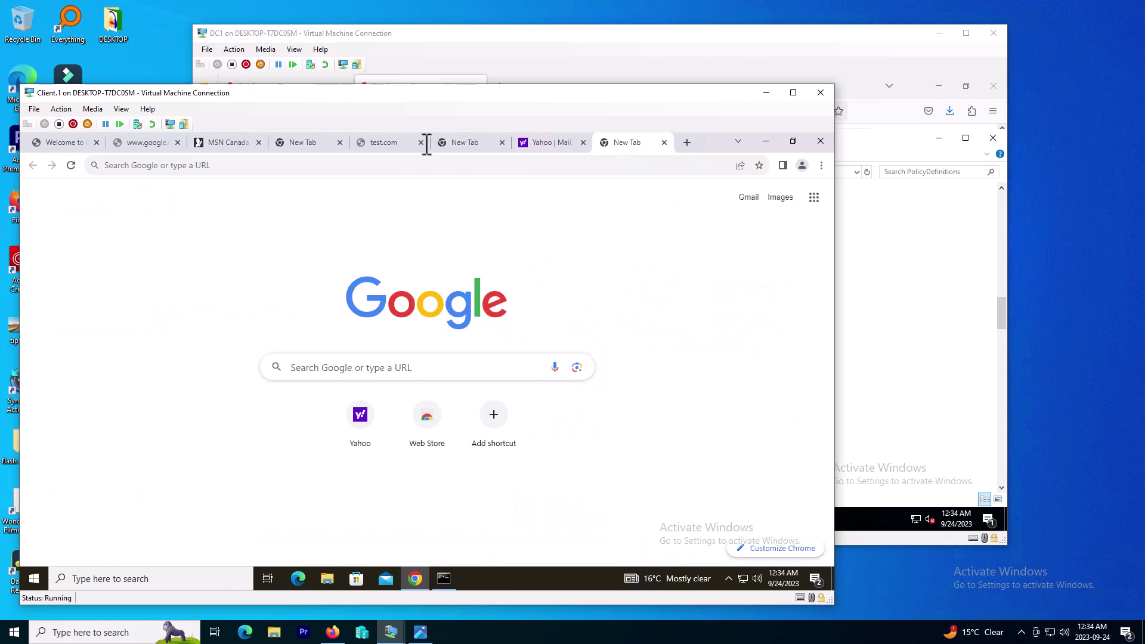
{"action": "left_click", "coordinate": [398, 142]}
{"action": "left_click", "coordinate": [315, 142]}
{"action": "left_click", "coordinate": [237, 142]}
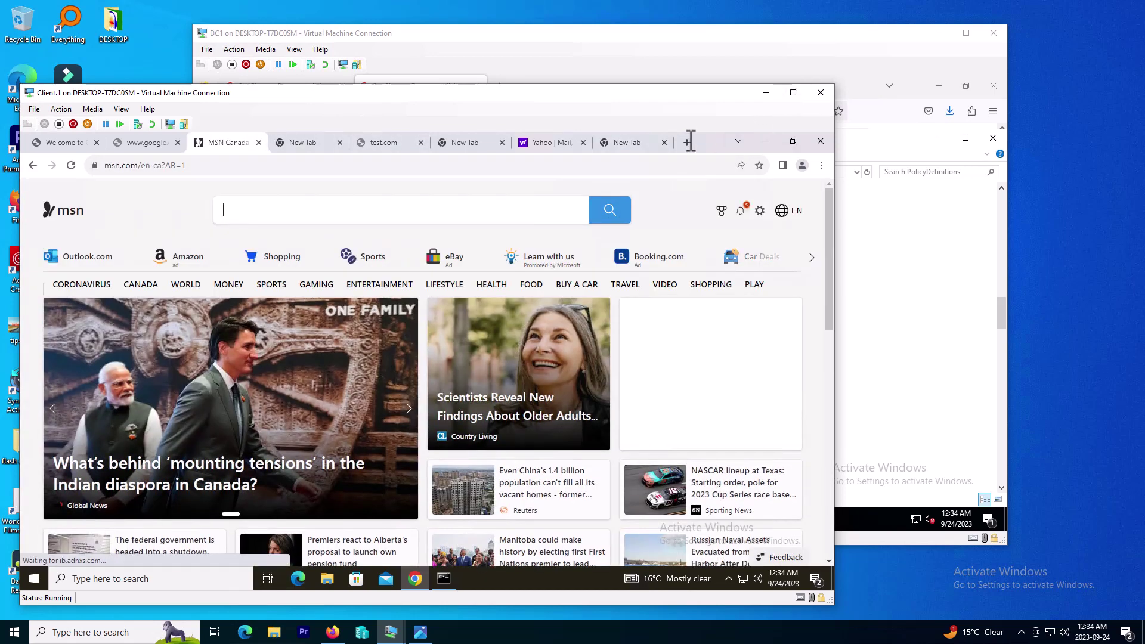
{"action": "left_click", "coordinate": [687, 142]}
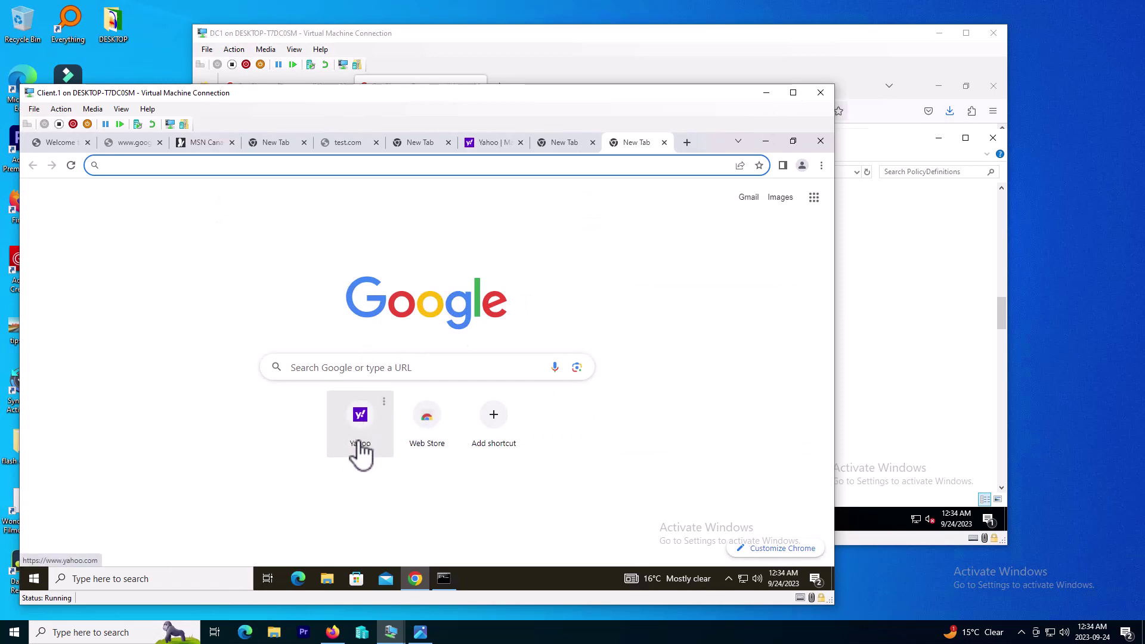
Step: Close Chrome, relaunch it from the desktop and dismiss the ad privacy notice
{"action": "left_click", "coordinate": [821, 165]}
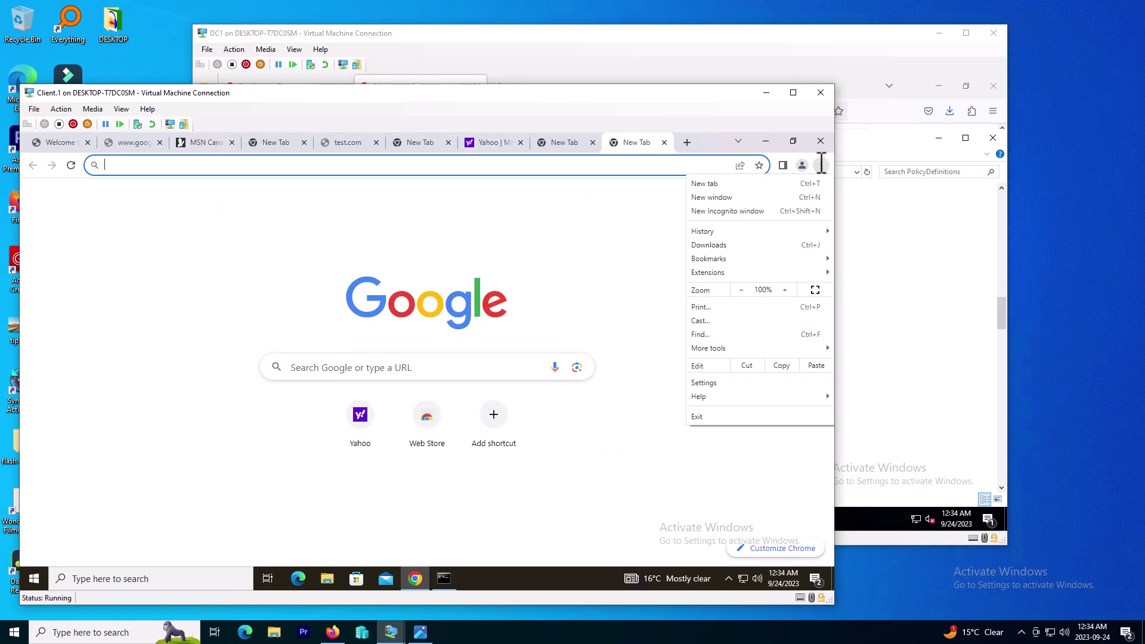
{"action": "left_click", "coordinate": [556, 260]}
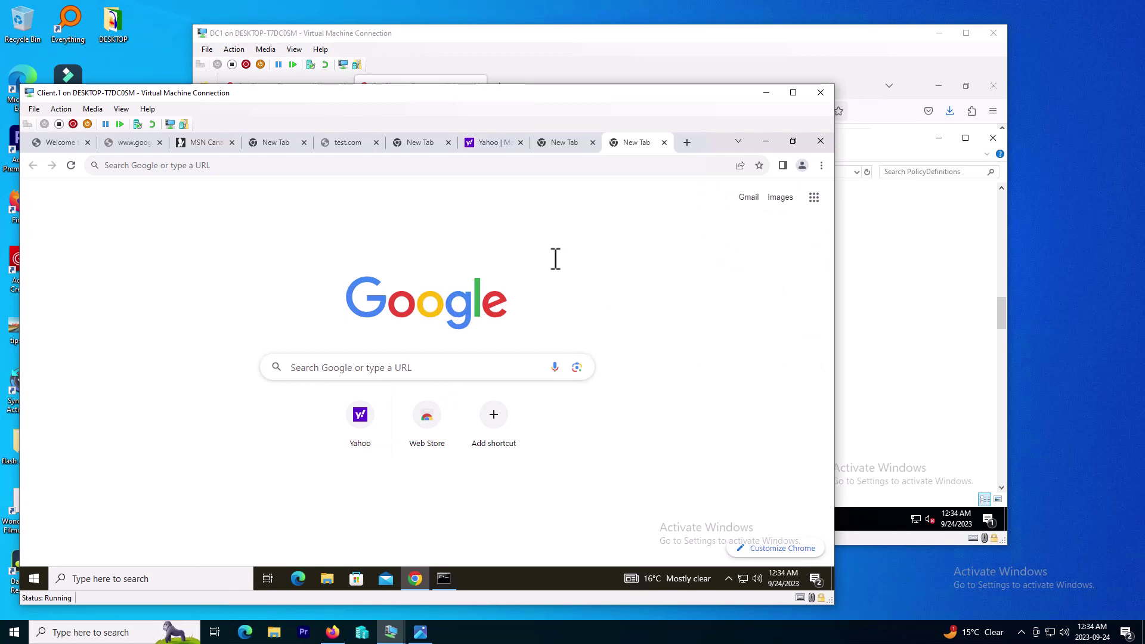
{"action": "left_click", "coordinate": [821, 141]}
{"action": "double_click", "coordinate": [50, 263]}
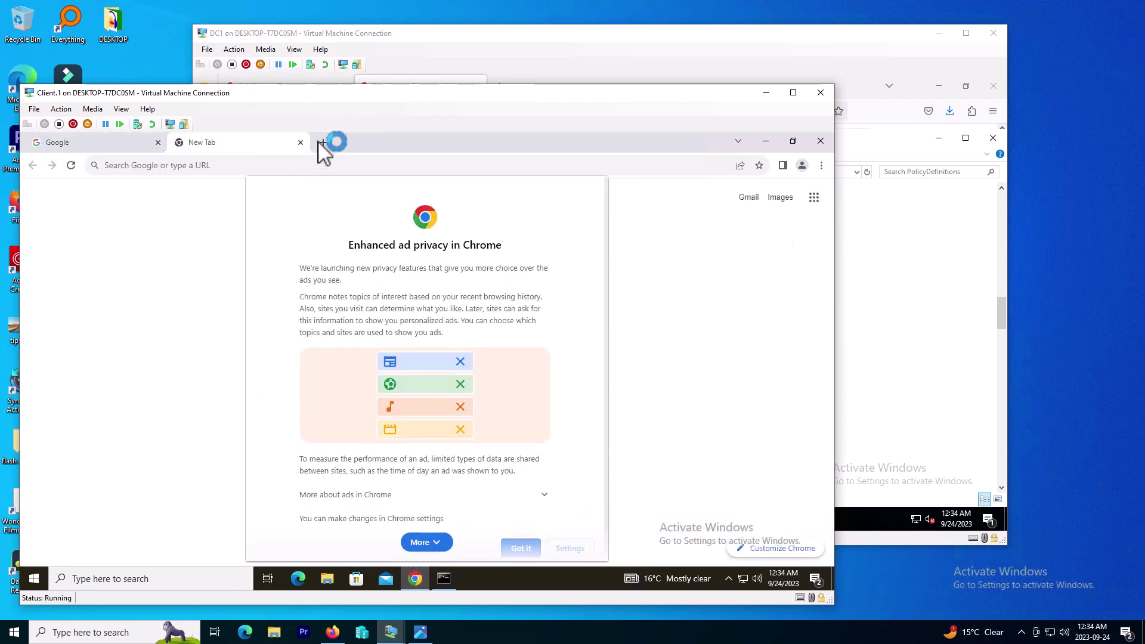
{"action": "left_click", "coordinate": [451, 541]}
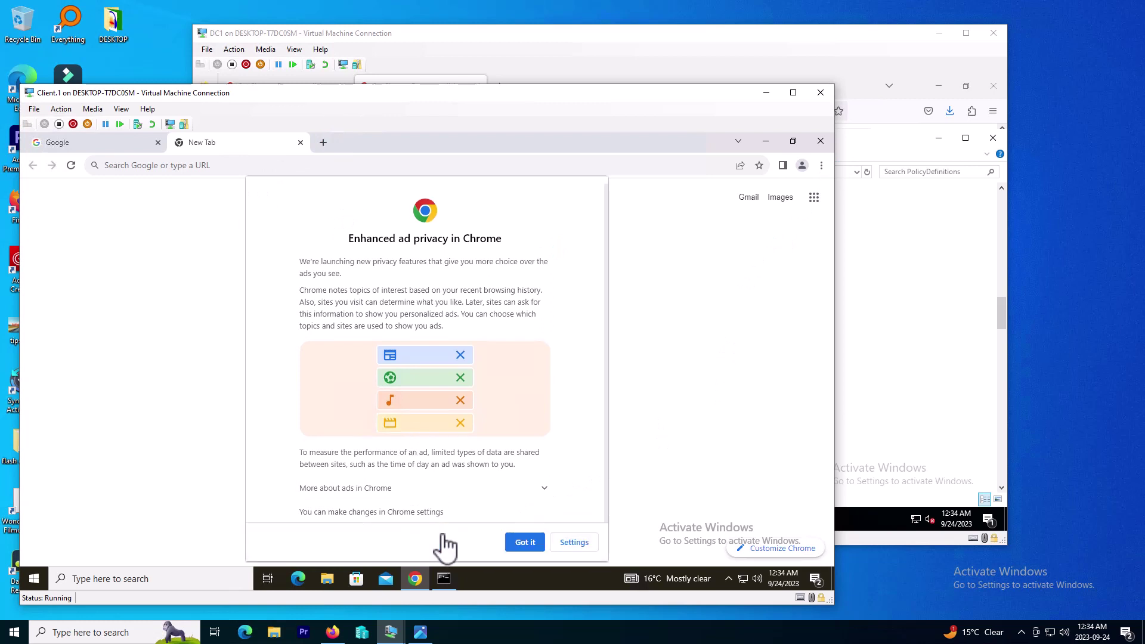
{"action": "left_click", "coordinate": [540, 552]}
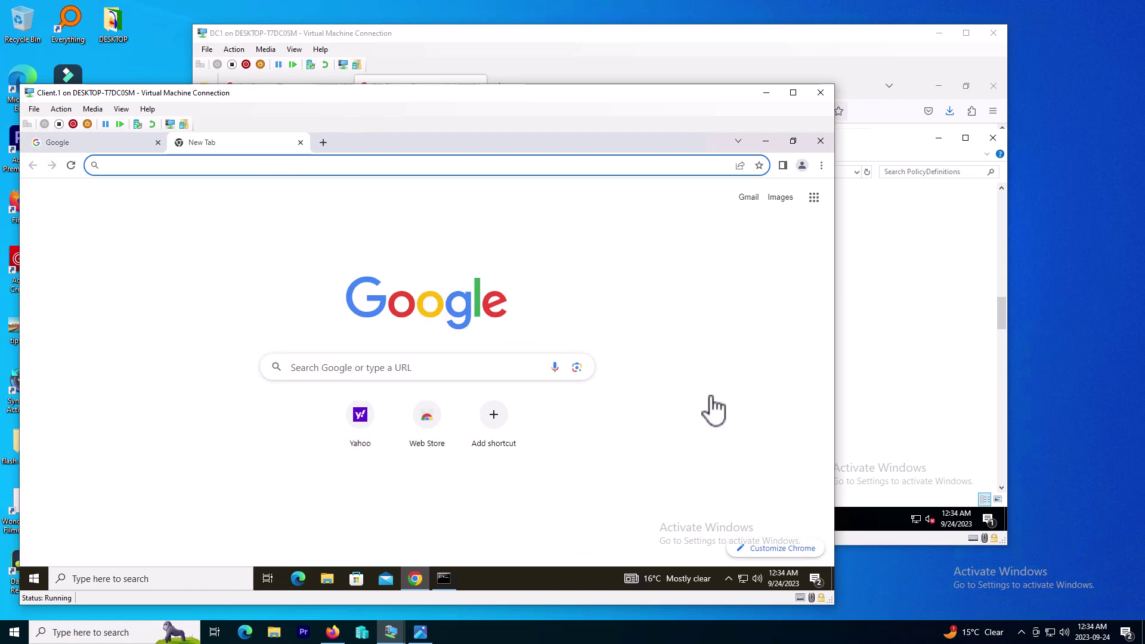
Step: Run gpupdate /force in the DC1 Command Prompt
{"action": "left_click", "coordinate": [557, 42]}
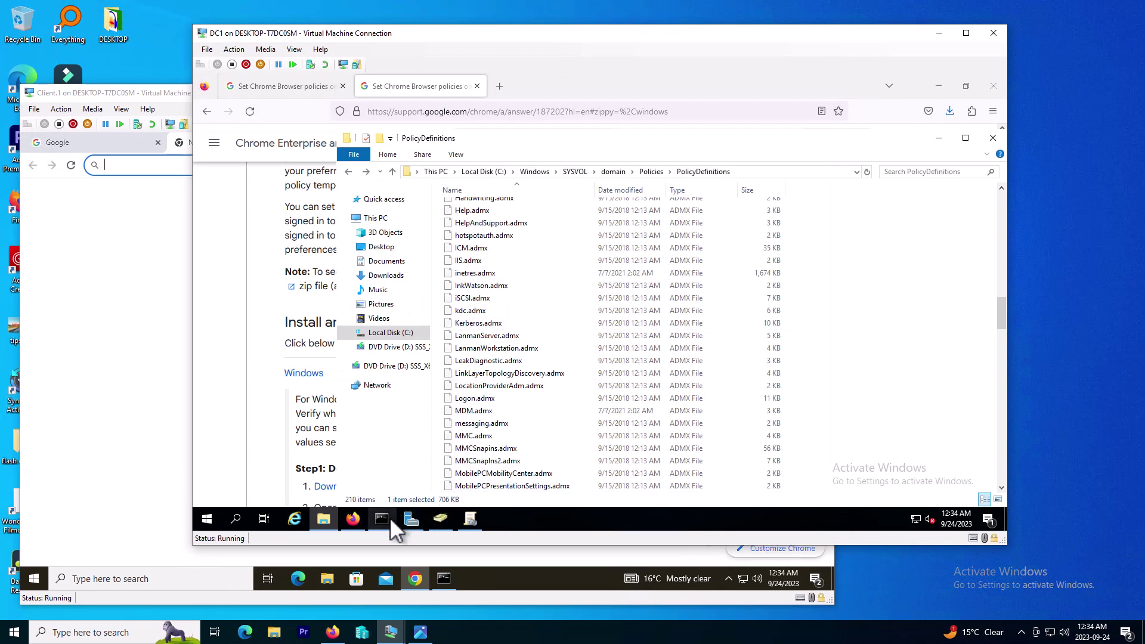
{"action": "left_click", "coordinate": [938, 138]}
{"action": "left_click", "coordinate": [939, 86]}
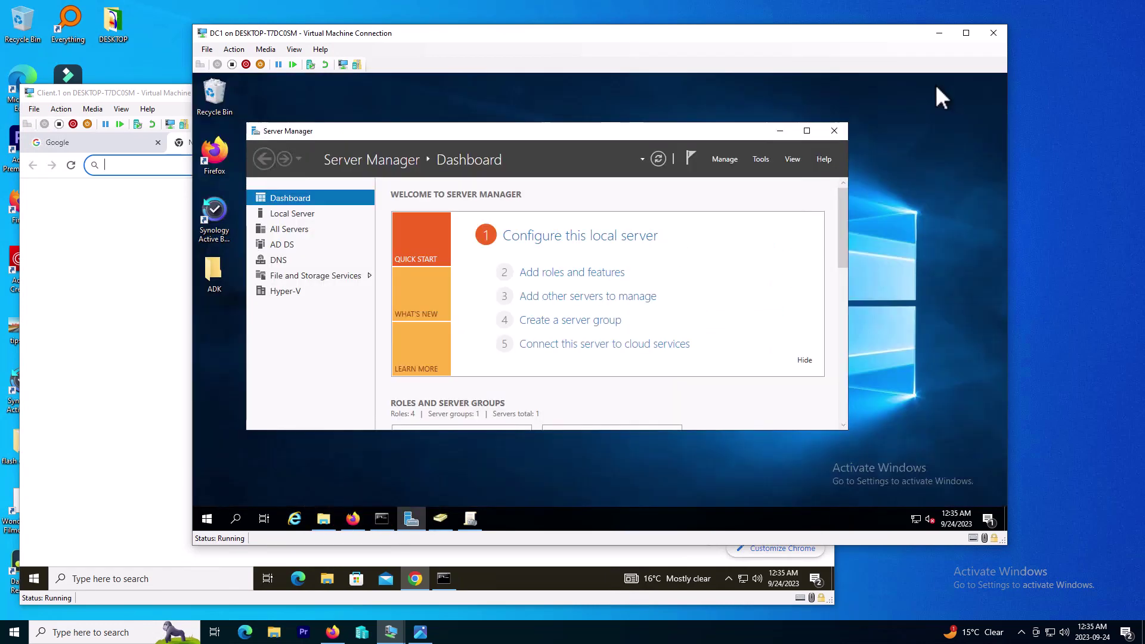
{"action": "left_click", "coordinate": [382, 518]}
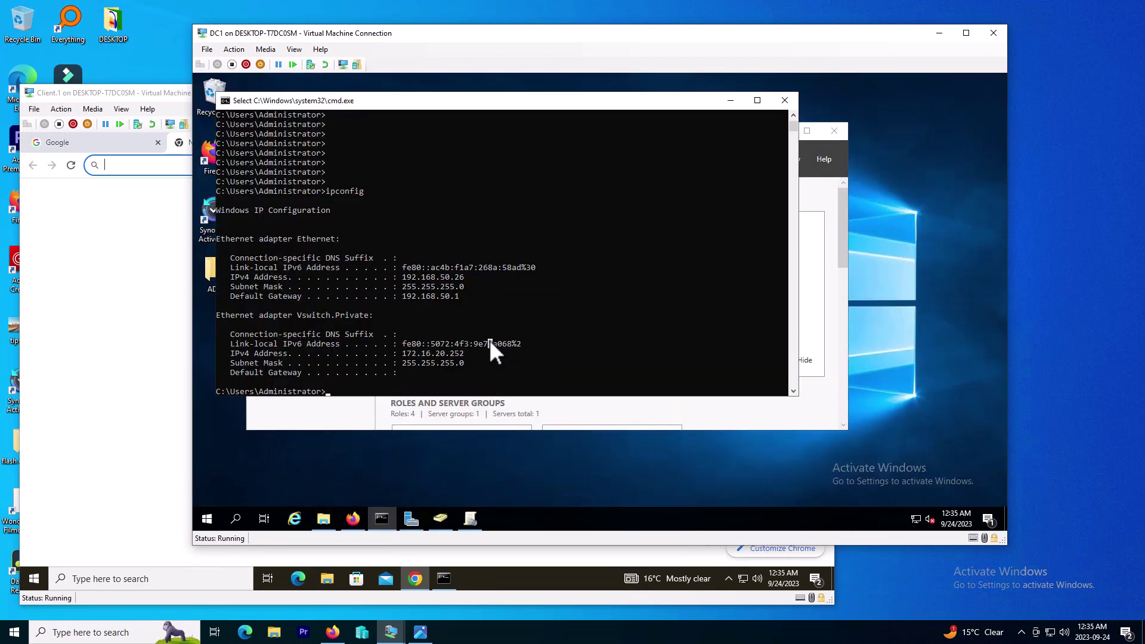
{"action": "key", "text": "Return"}
{"action": "key", "text": "Return"}
{"action": "key", "text": "Return"}
{"action": "type", "text": "gpu"}
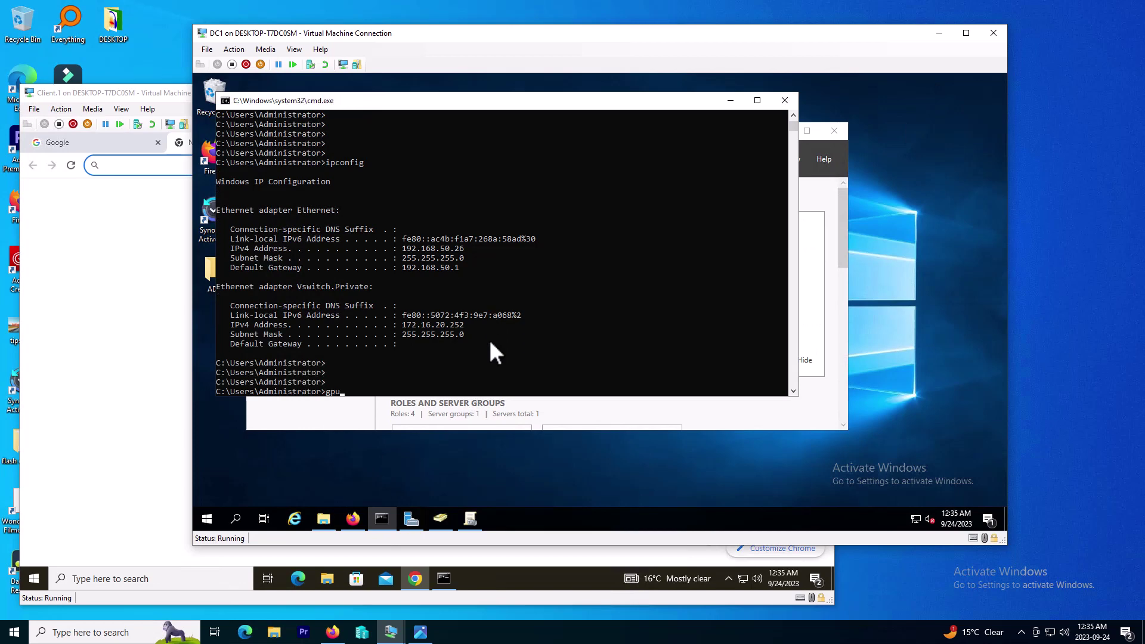
{"action": "type", "text": "pdate "}
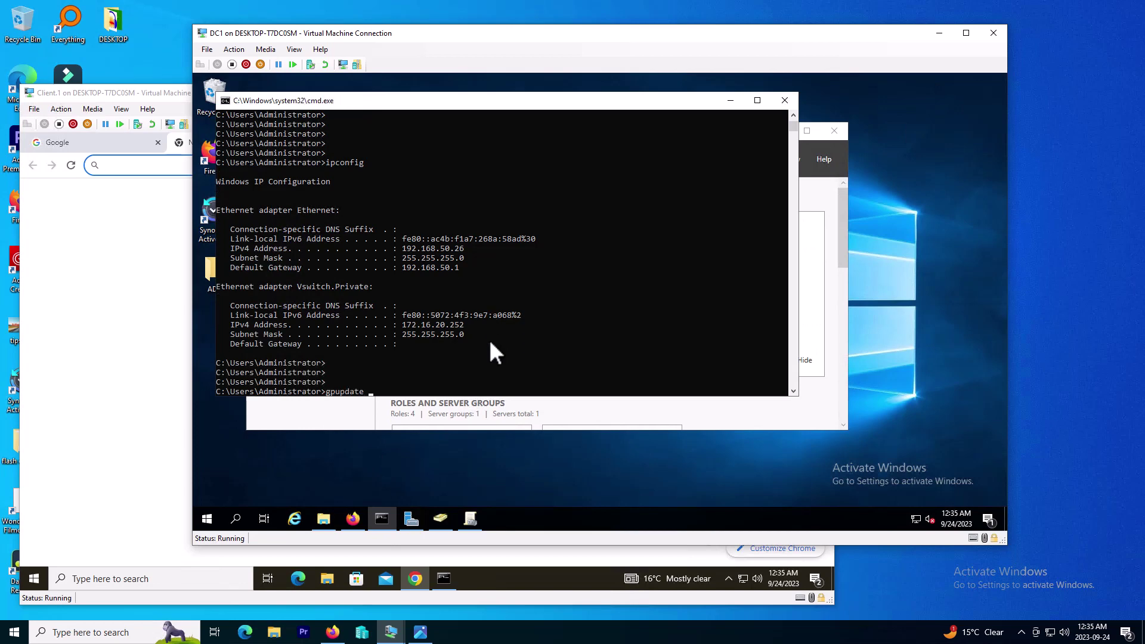
{"action": "type", "text": "/force"}
{"action": "key", "text": "Return"}
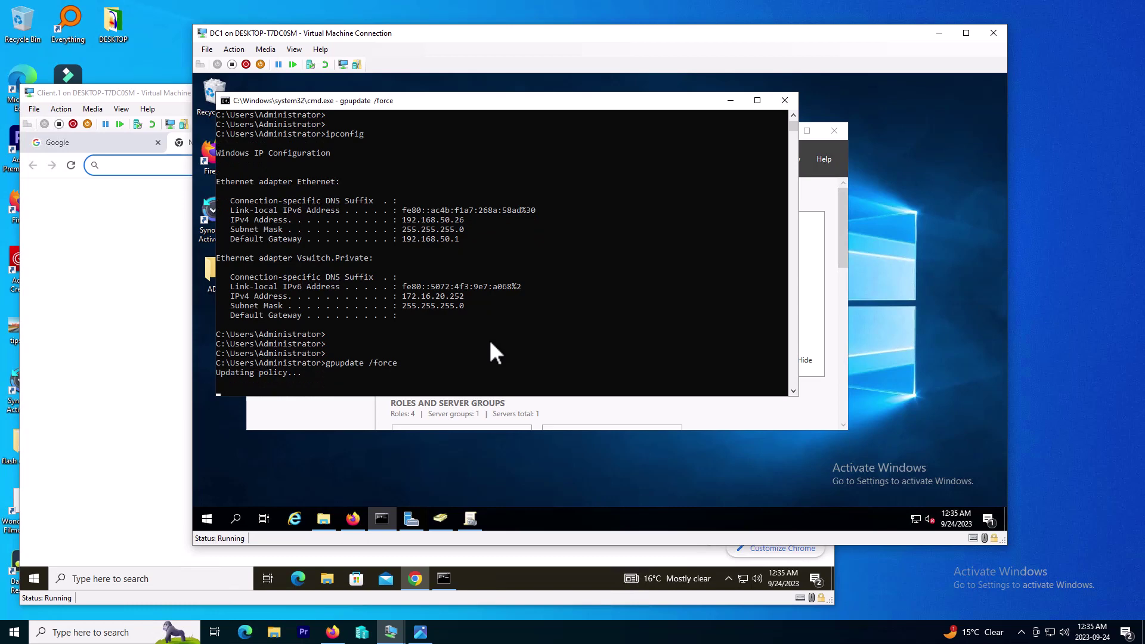
{"action": "left_click_drag", "start_coordinate": [406, 33], "coordinate": [559, 22]}
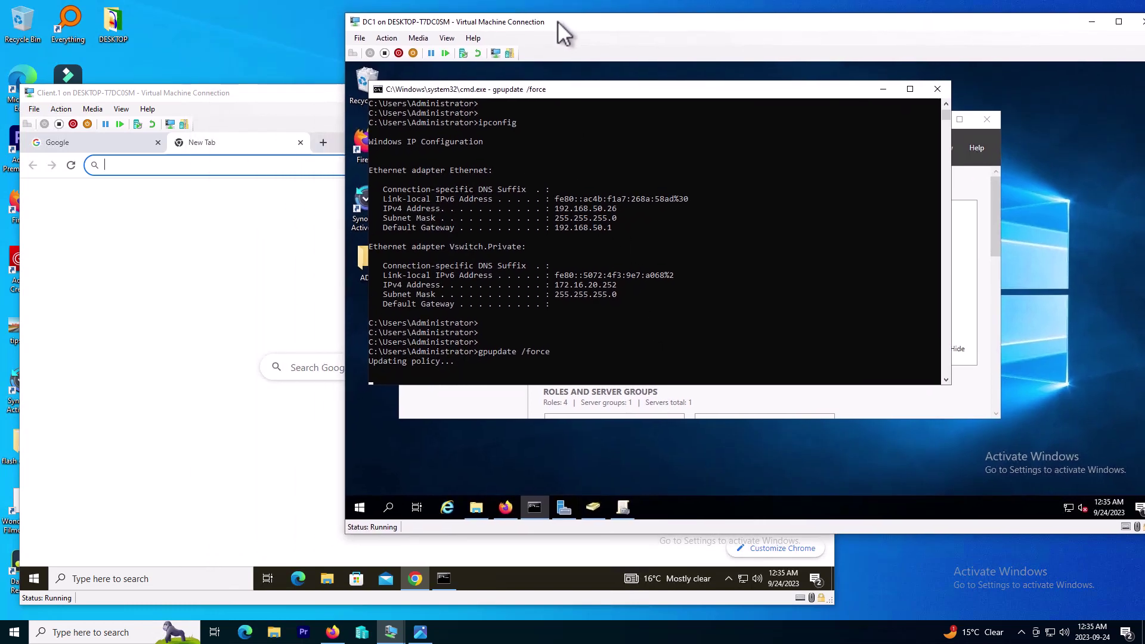
Step: Run gpupdate /force in the client's Command Prompt
{"action": "left_click", "coordinate": [217, 258]}
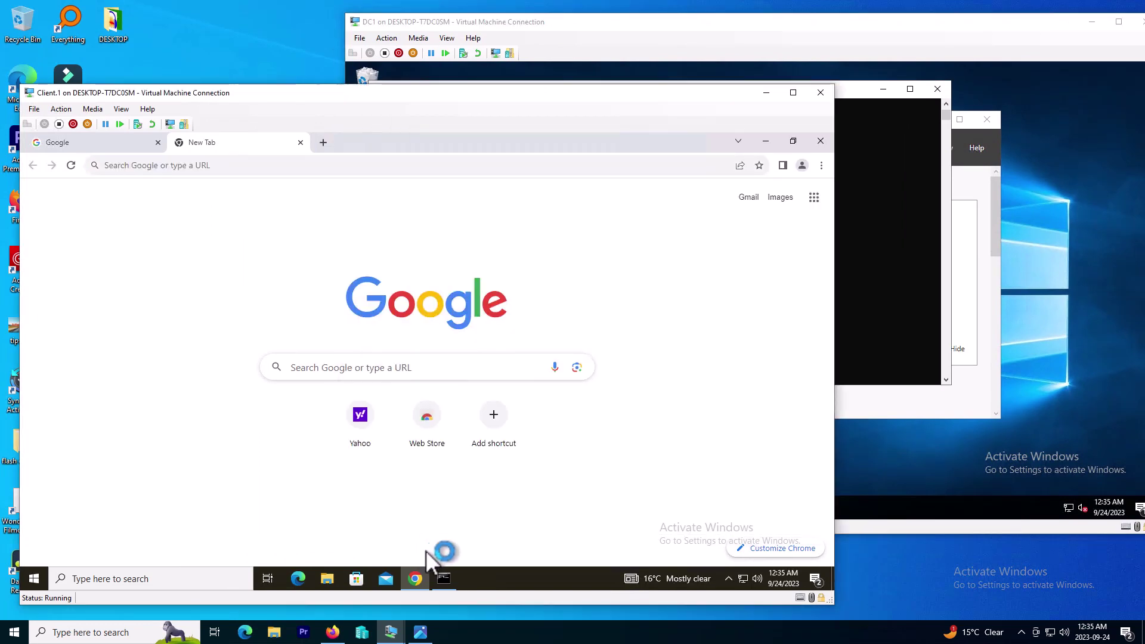
{"action": "left_click", "coordinate": [445, 578]}
{"action": "key", "text": "Return"}
{"action": "key", "text": "Return"}
{"action": "key", "text": "Return"}
{"action": "key", "text": "Return"}
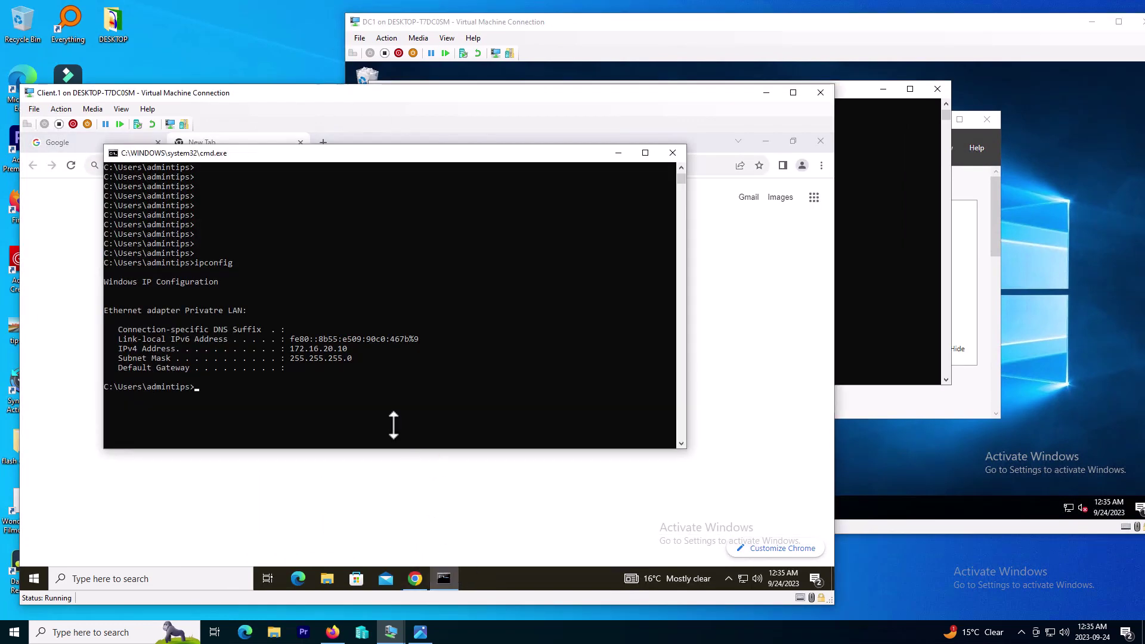
{"action": "type", "text": "gpu"}
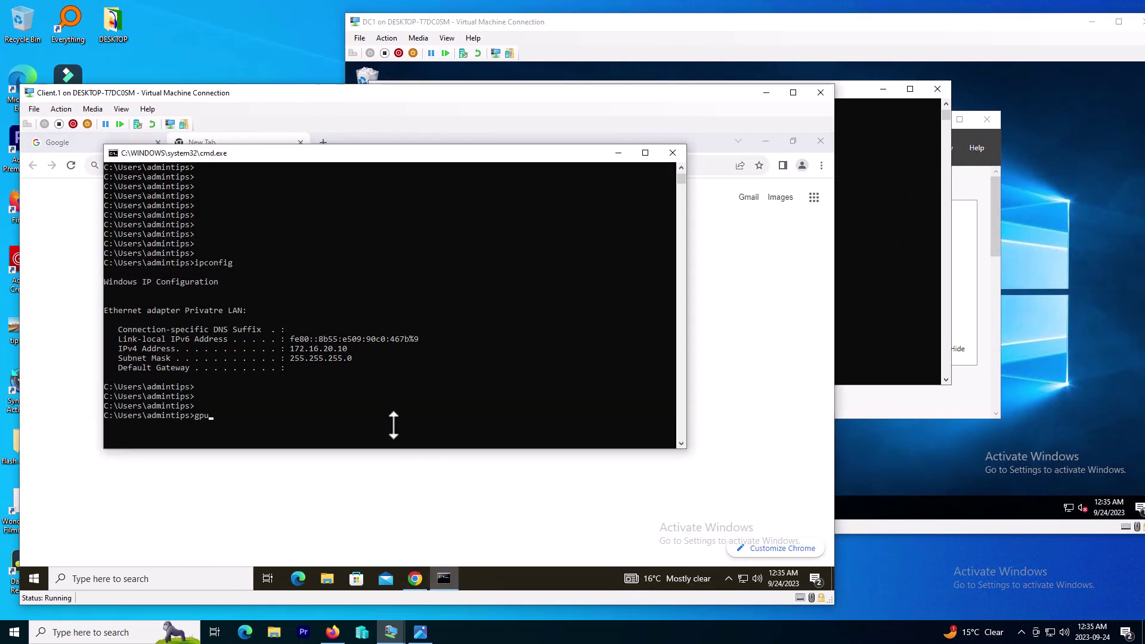
{"action": "type", "text": "pda"}
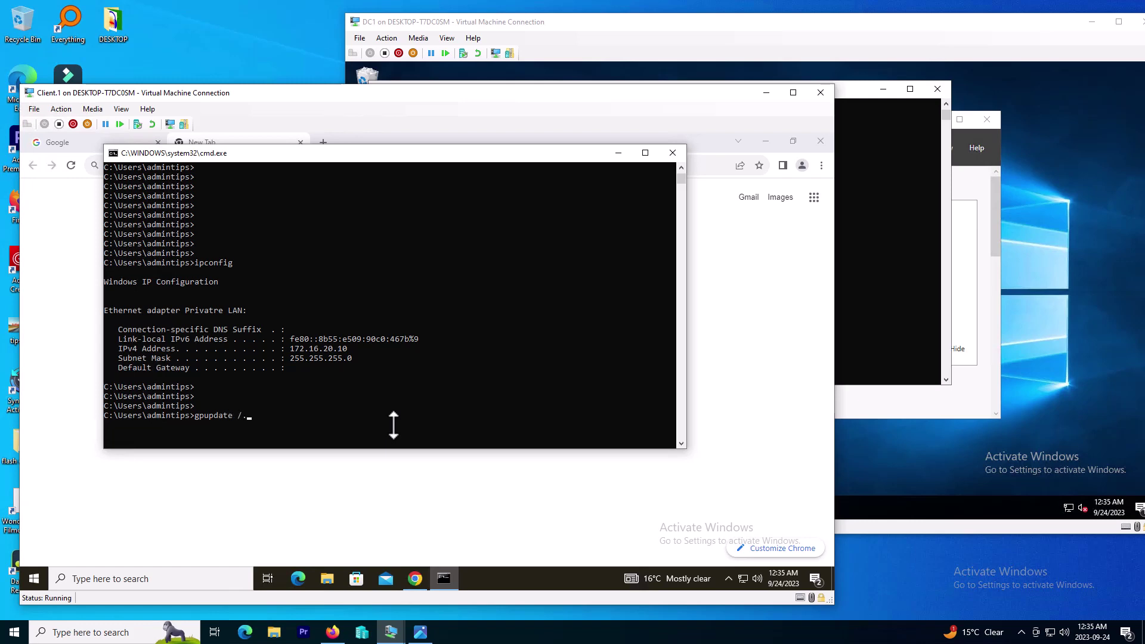
{"action": "type", "text": "te /force"}
{"action": "key", "text": "Return"}
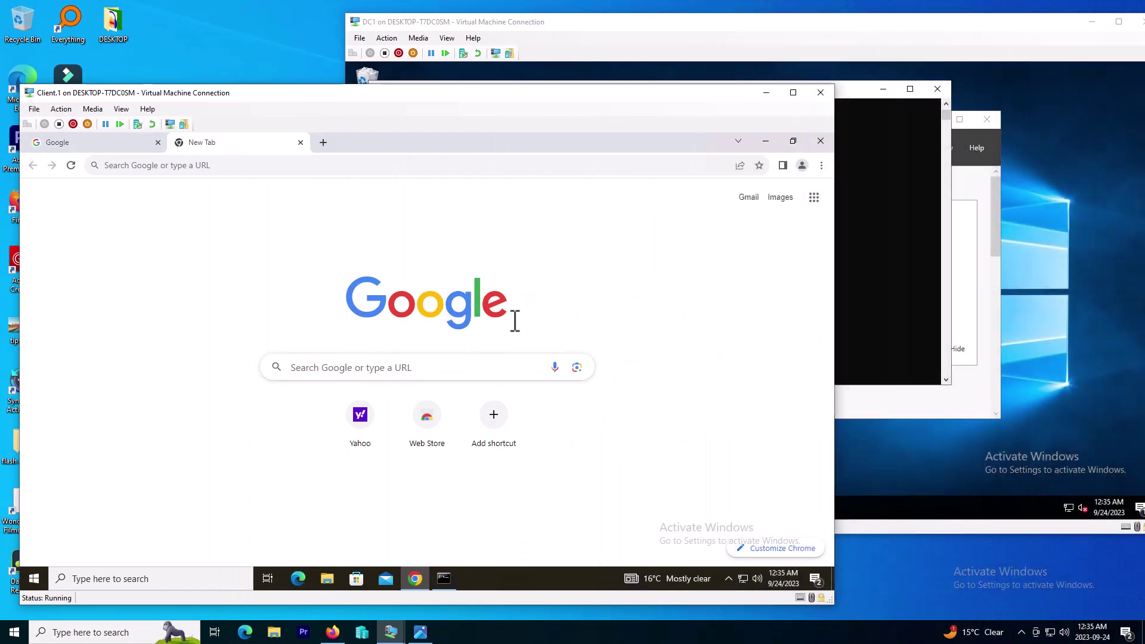
Step: Check the update results and close Chrome so the new policy applies
{"action": "left_click", "coordinate": [416, 578]}
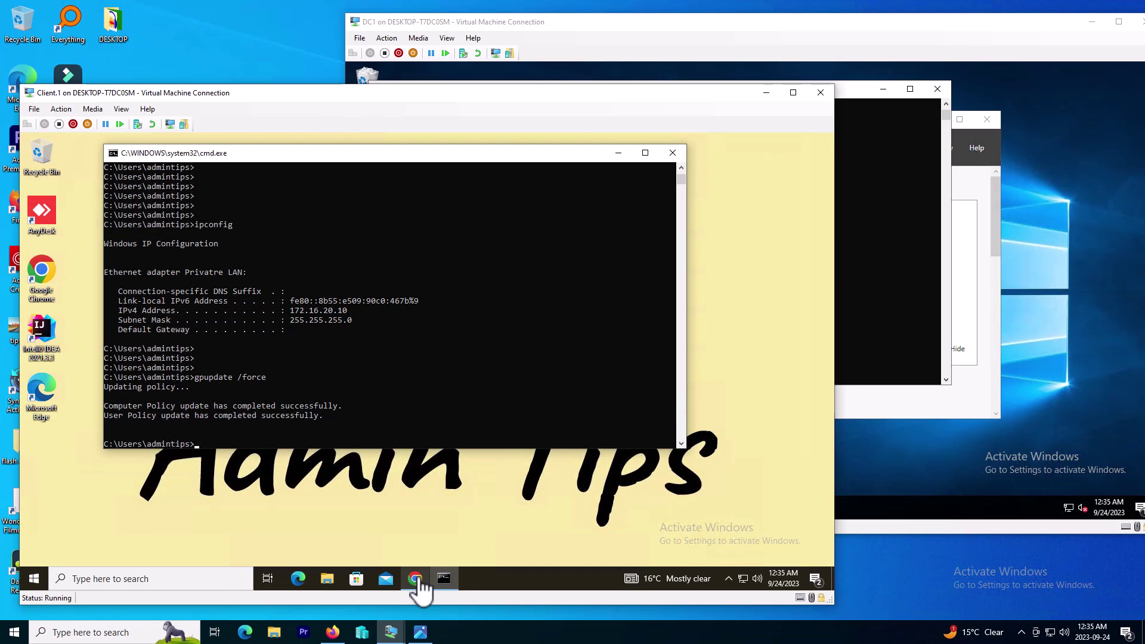
{"action": "left_click", "coordinate": [416, 578]}
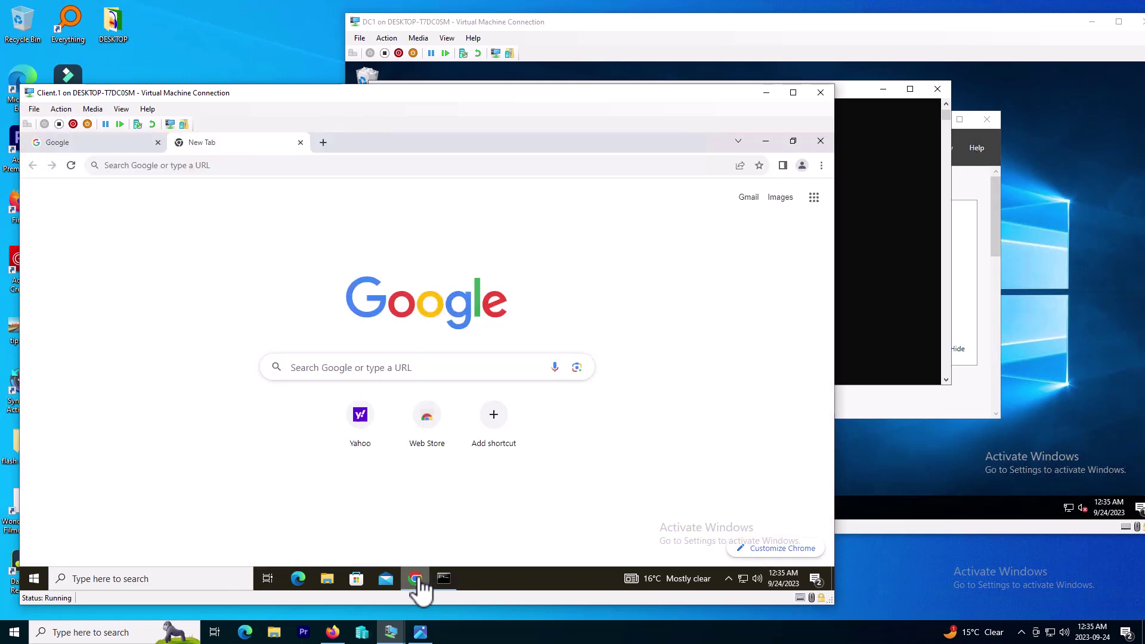
{"action": "left_click", "coordinate": [821, 139]}
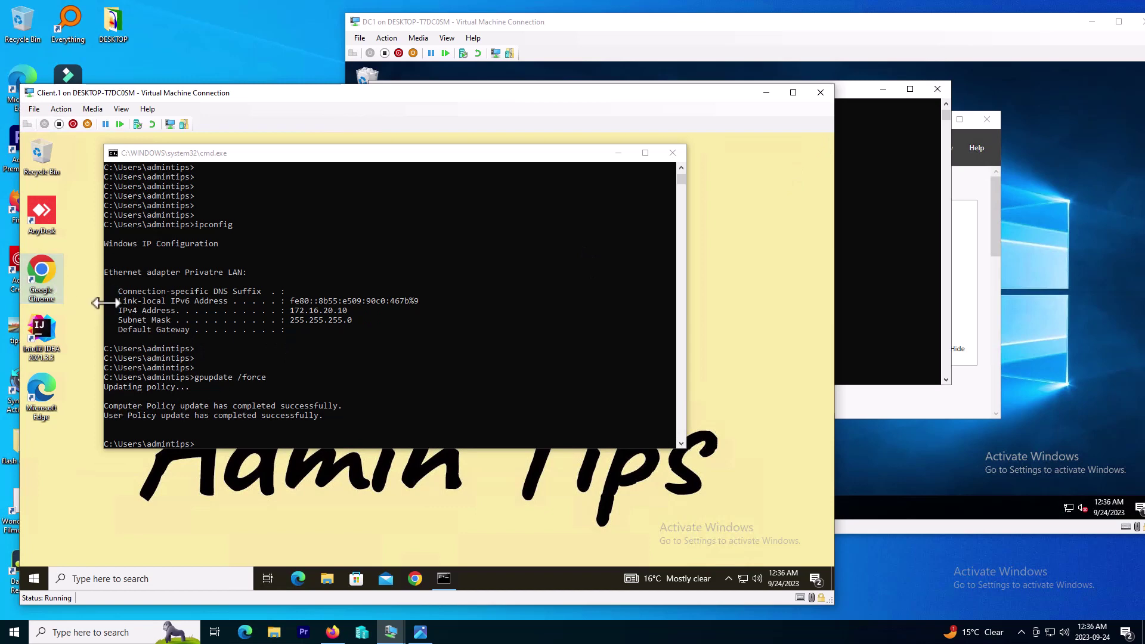
Step: Launch Chrome signed out and load yahoo.com in a new tab
{"action": "left_click", "coordinate": [620, 154]}
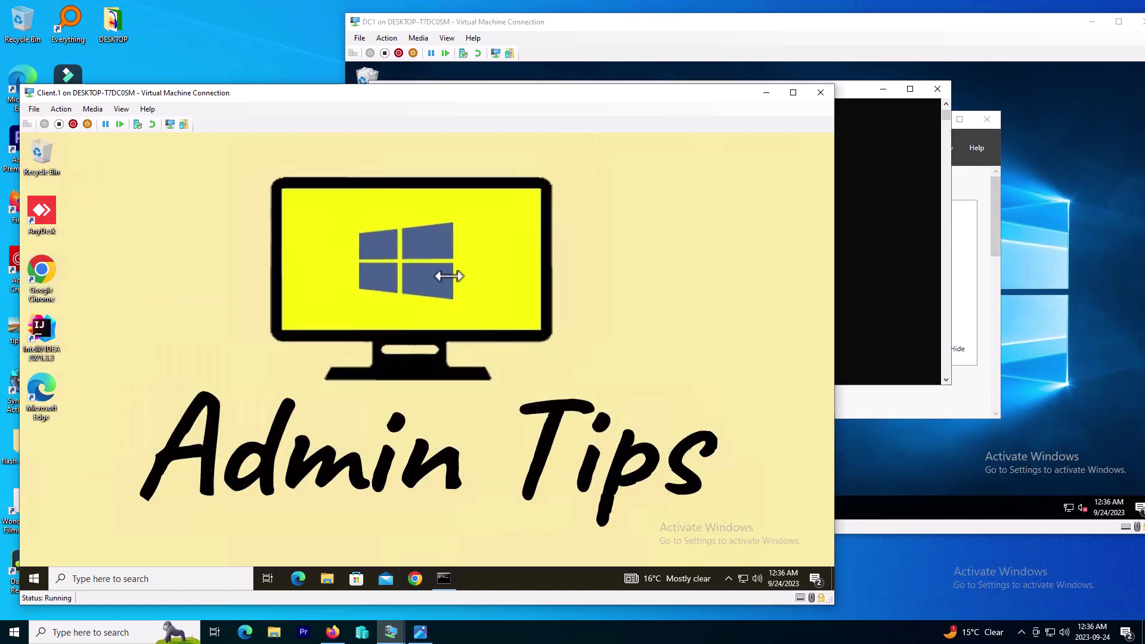
{"action": "left_click", "coordinate": [416, 579]}
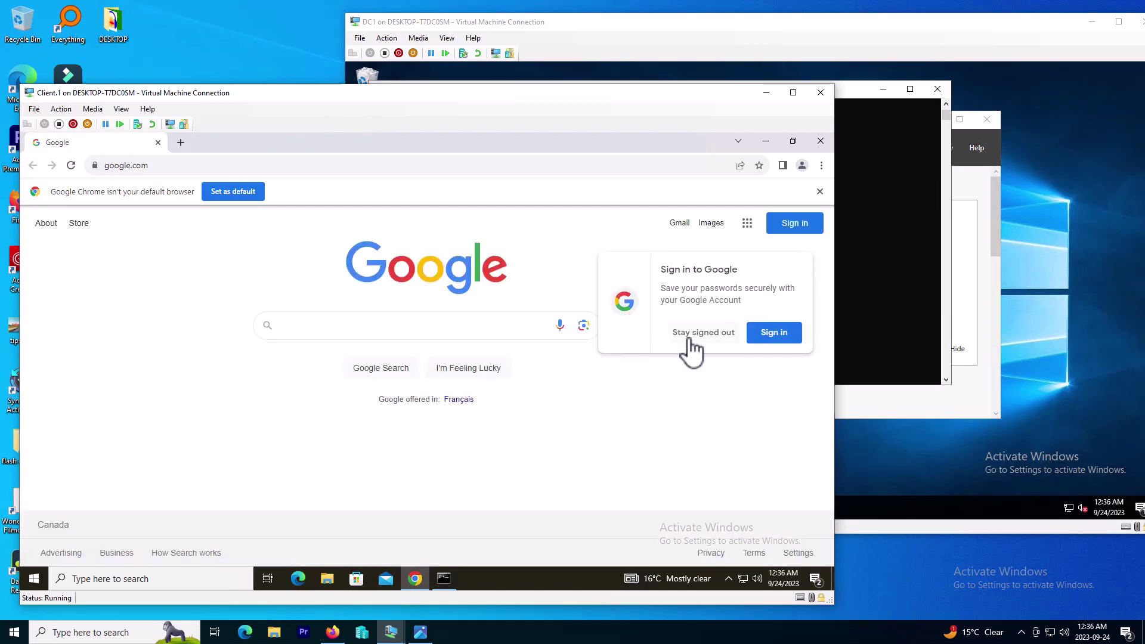
{"action": "left_click", "coordinate": [689, 334]}
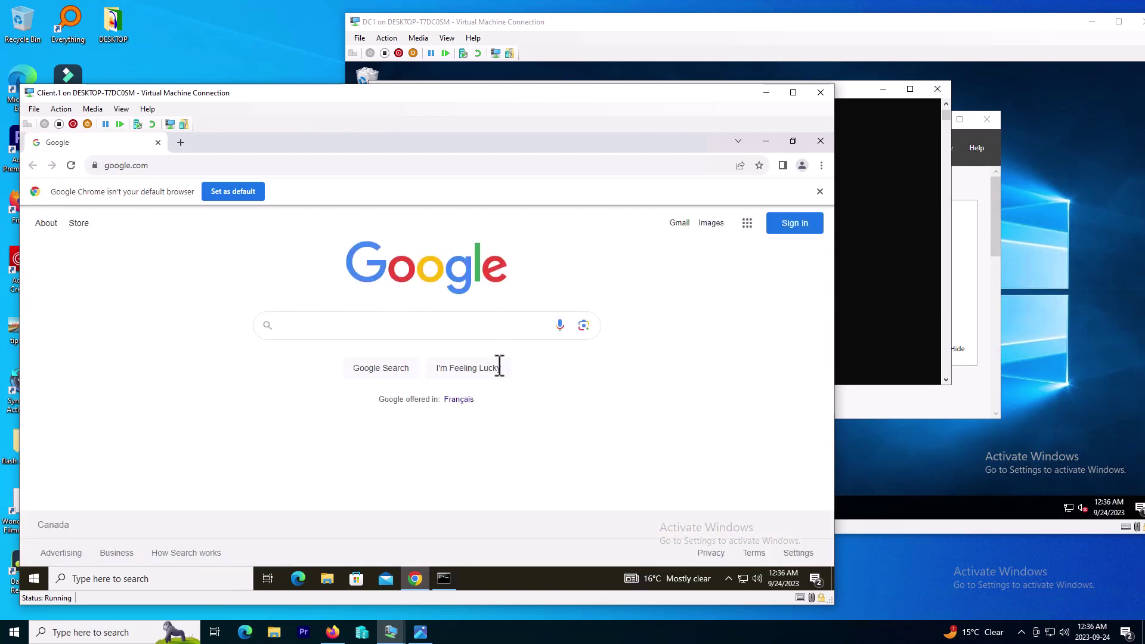
{"action": "left_click", "coordinate": [184, 145]}
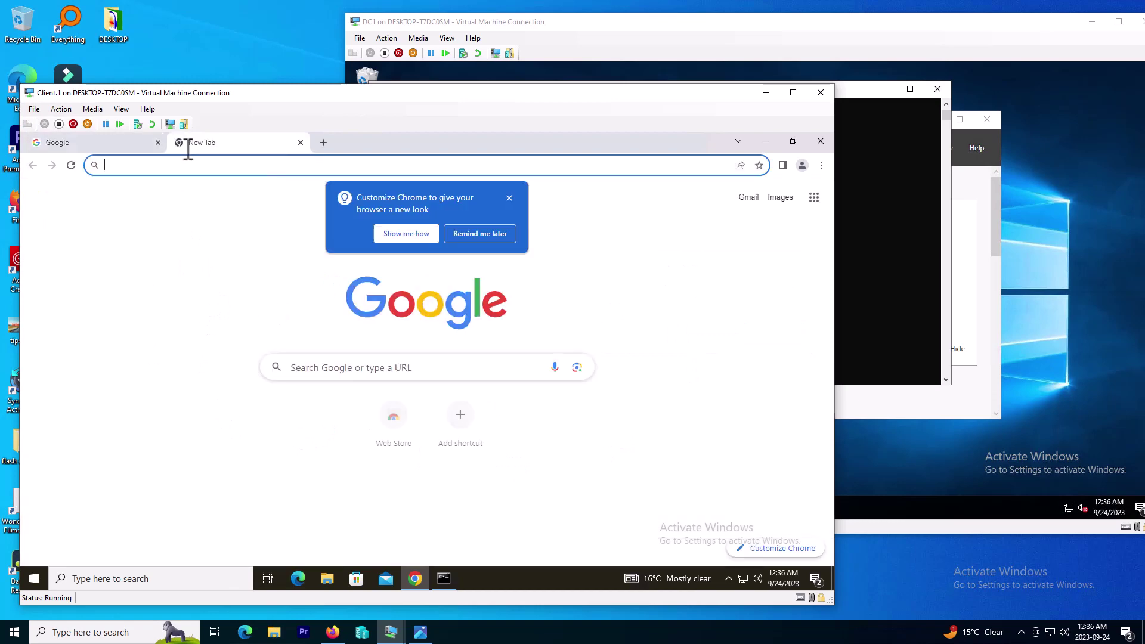
{"action": "type", "text": "y"}
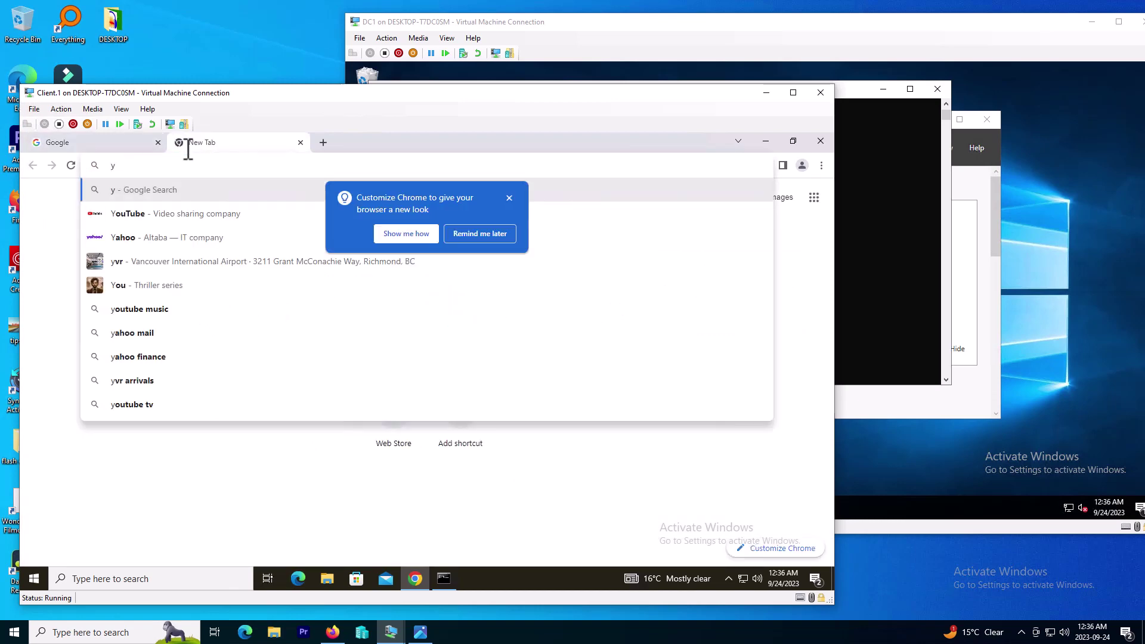
{"action": "type", "text": "ahoo.com"}
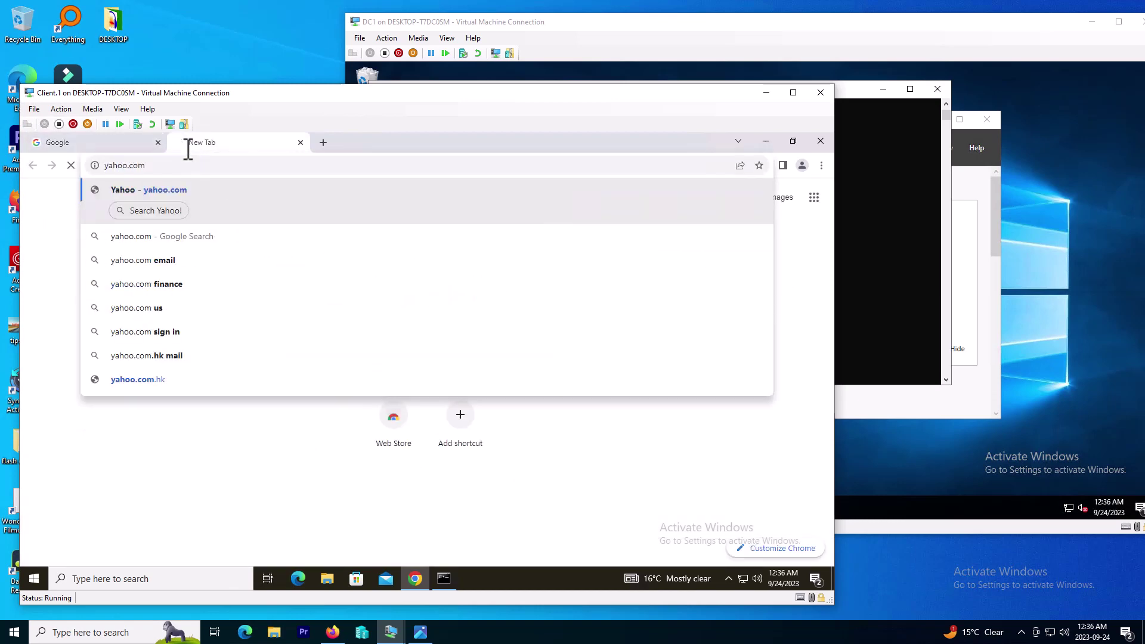
{"action": "key", "text": "Return"}
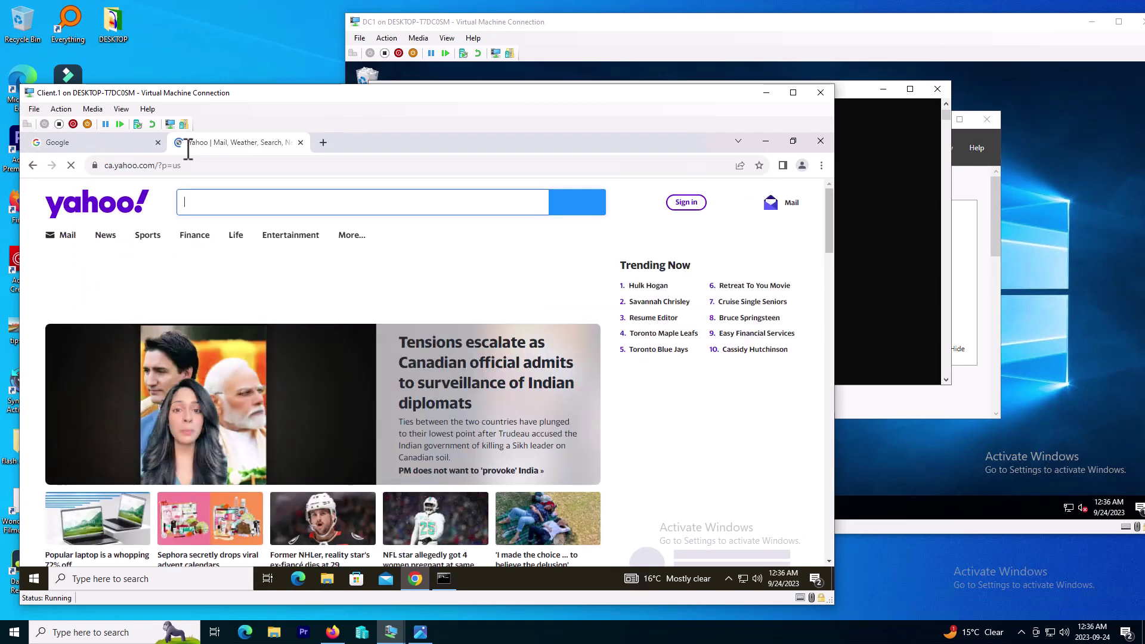
Step: Load apple.com in another tab, then open one more new tab
{"action": "left_click", "coordinate": [324, 142]}
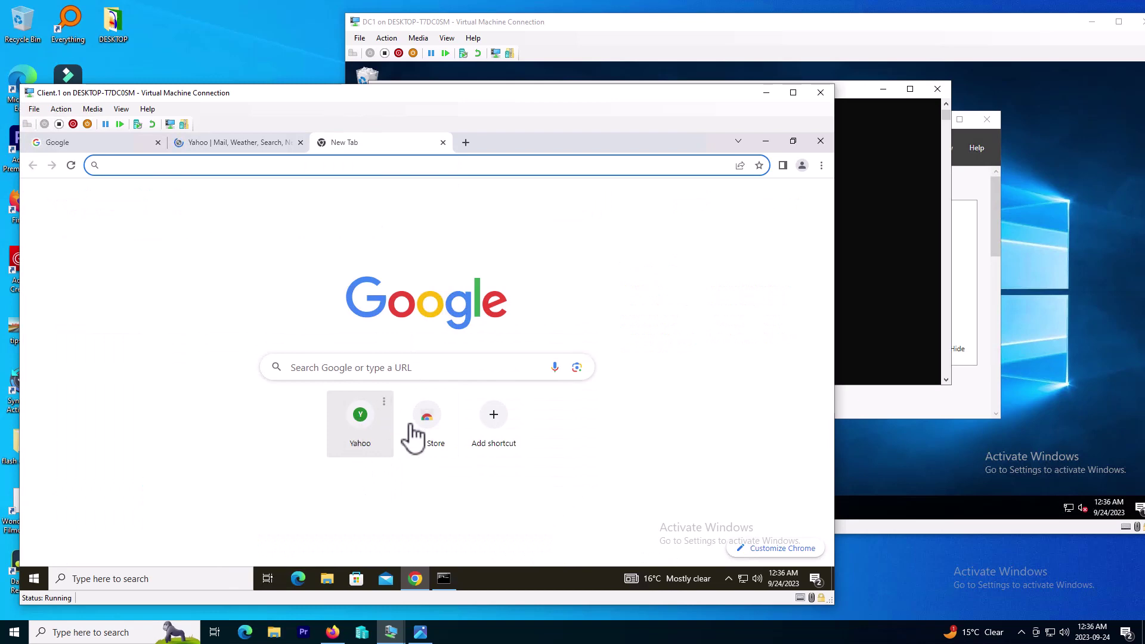
{"action": "left_click", "coordinate": [379, 165]}
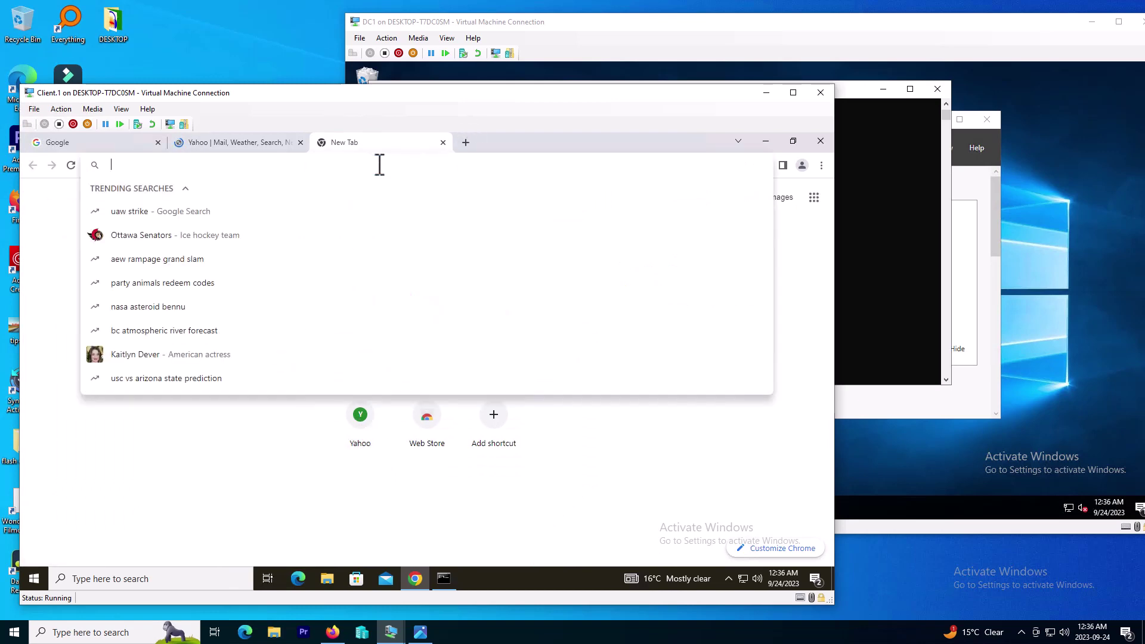
{"action": "type", "text": "ip"}
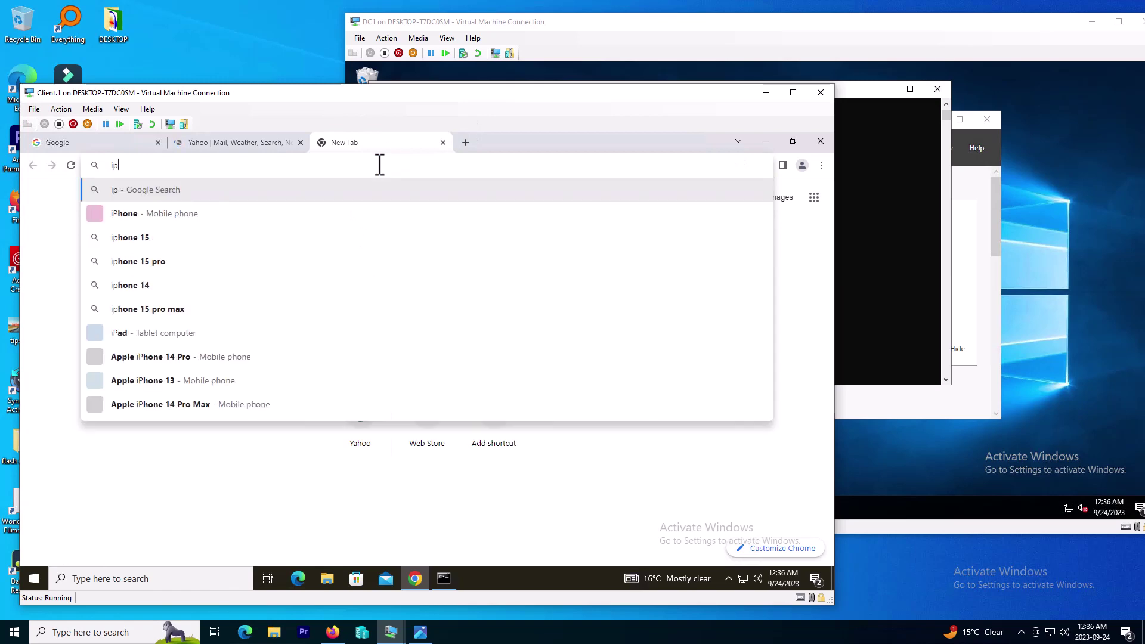
{"action": "key", "text": "BackSpace"}
{"action": "key", "text": "BackSpace"}
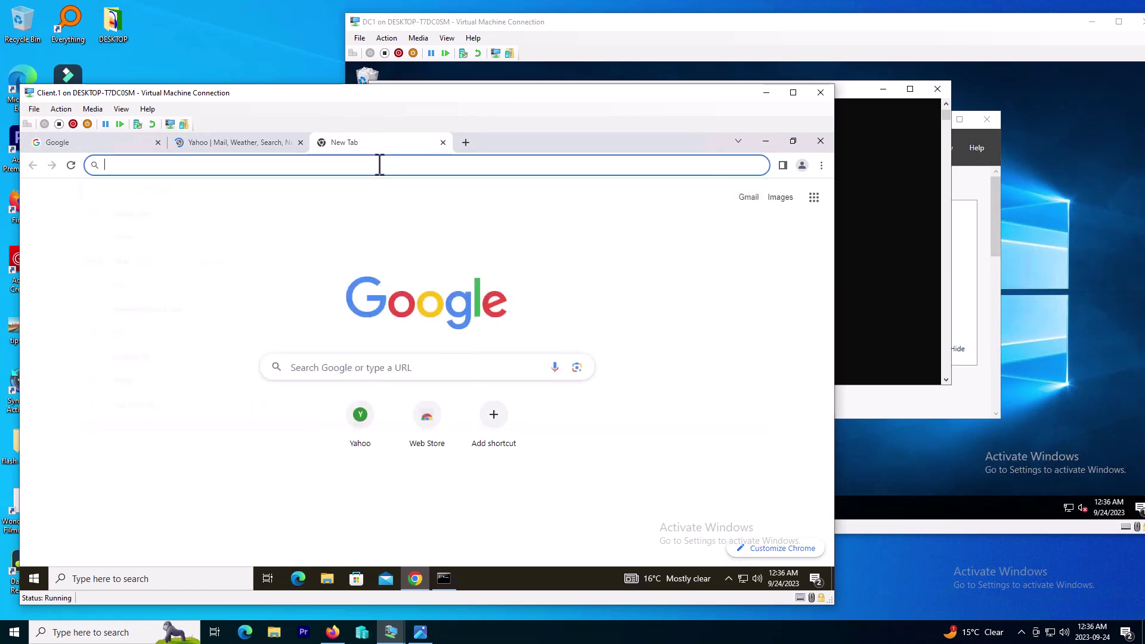
{"action": "type", "text": "apple.com"}
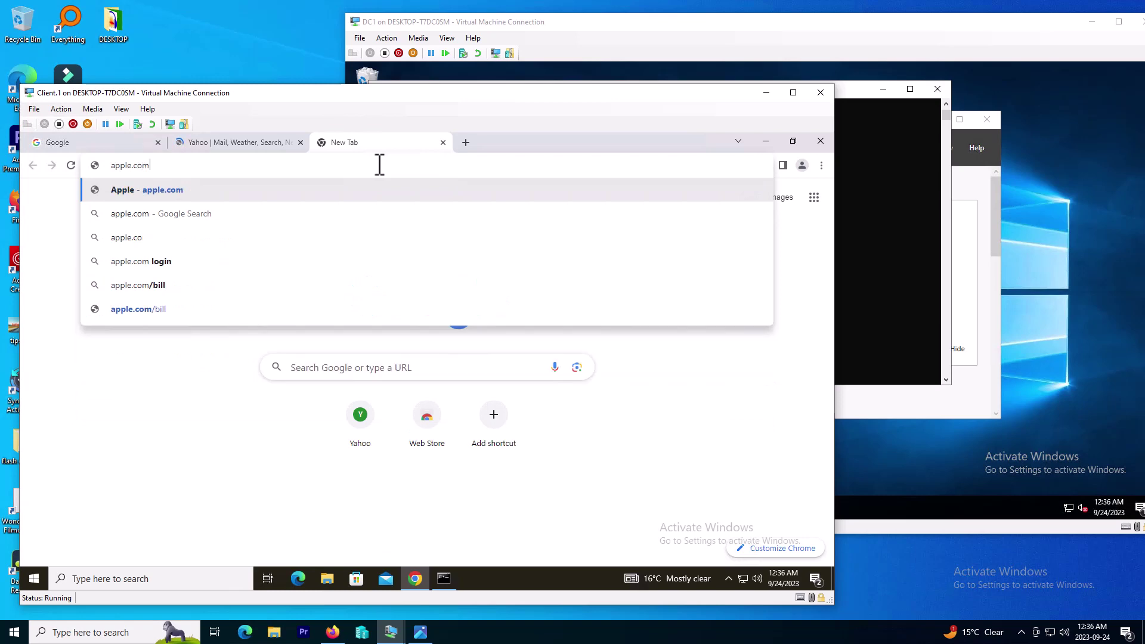
{"action": "key", "text": "Return"}
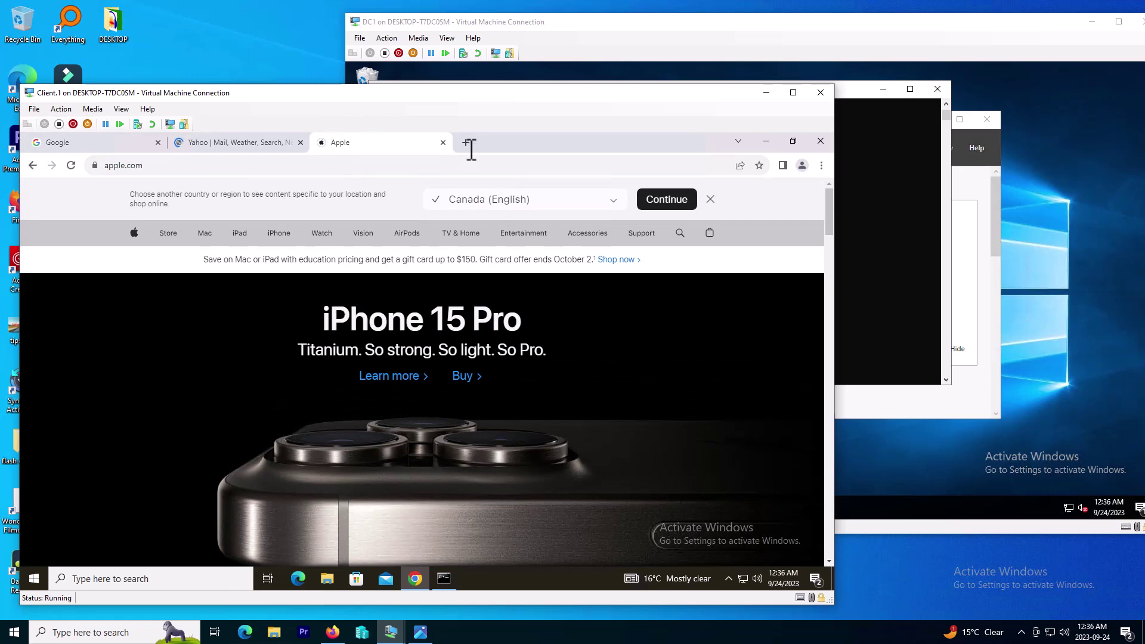
{"action": "left_click", "coordinate": [468, 145]}
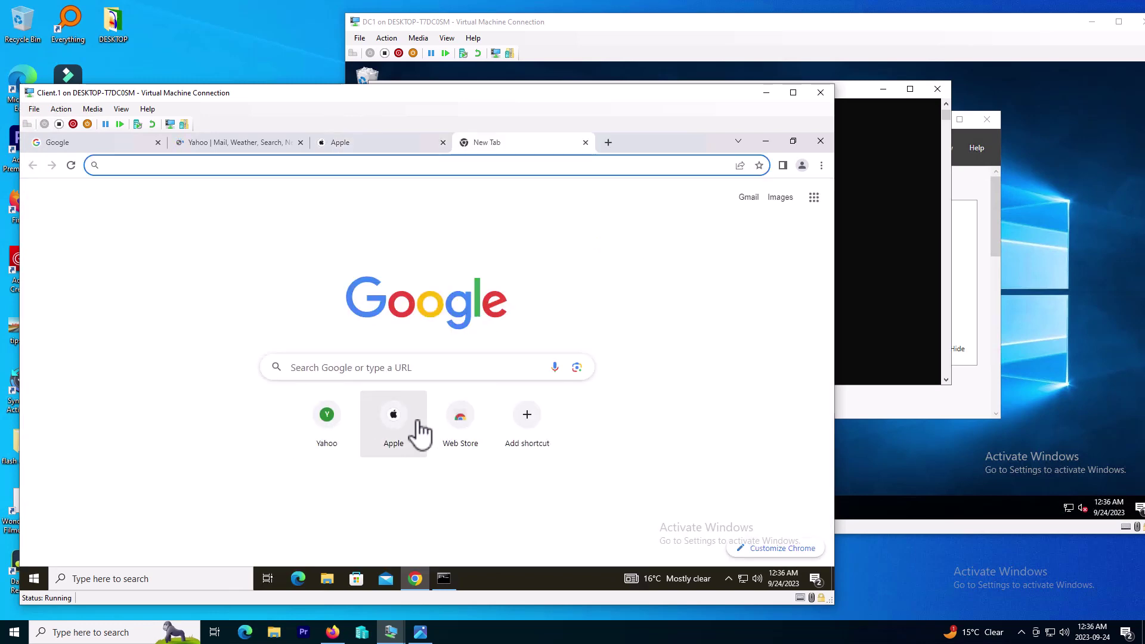
Step: Restart Chrome and check its menu for 'Managed by your organization'
{"action": "left_click", "coordinate": [821, 142]}
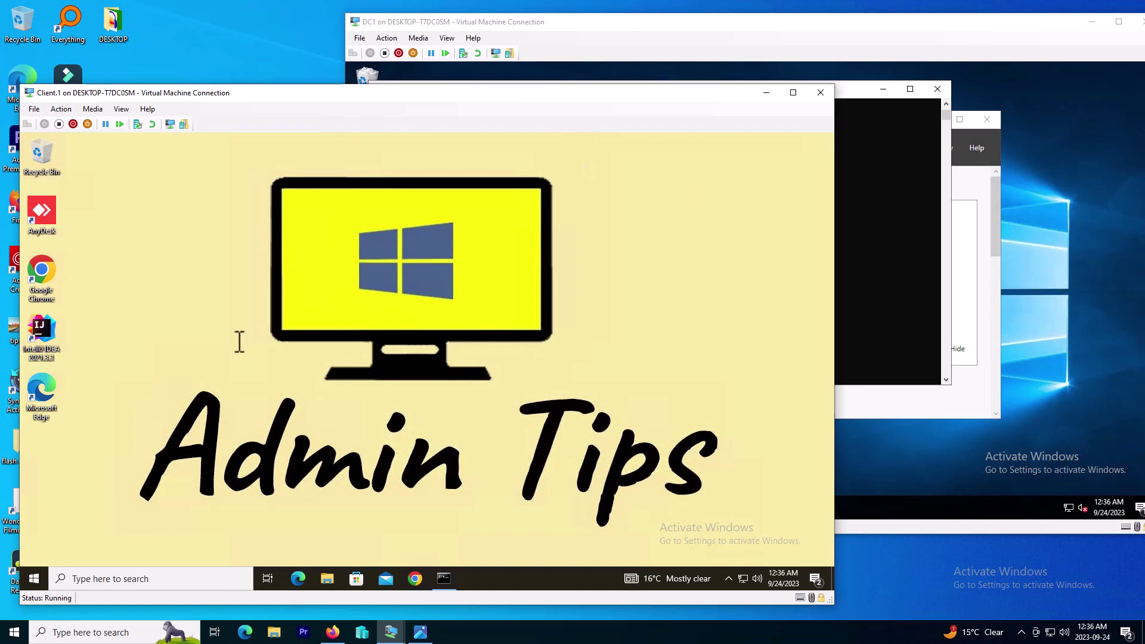
{"action": "double_click", "coordinate": [53, 280]}
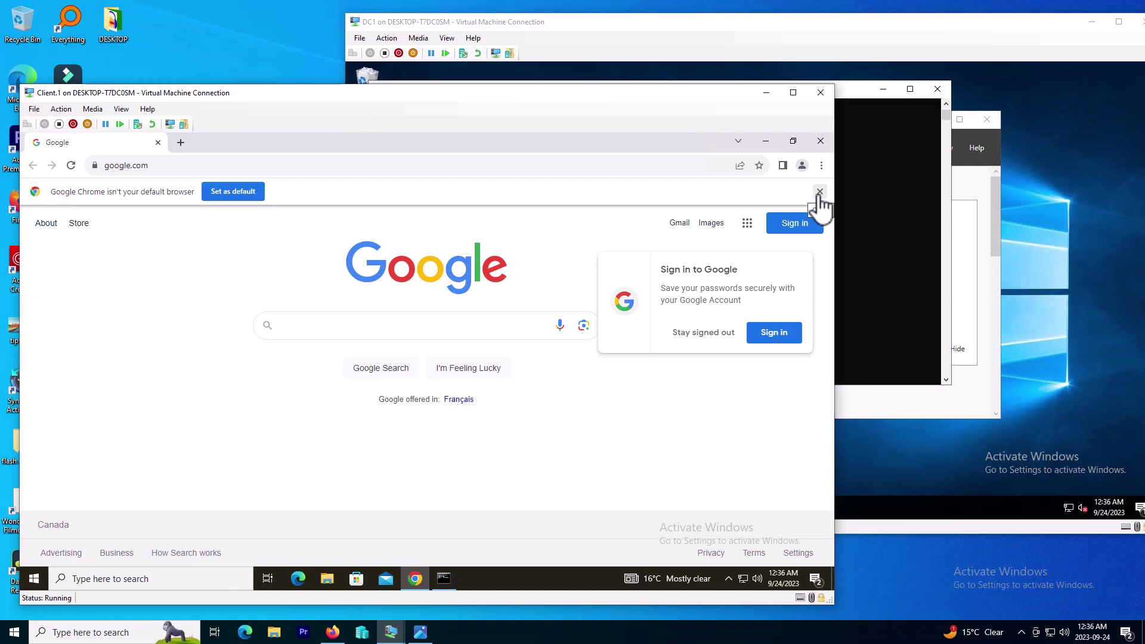
{"action": "left_click", "coordinate": [821, 165]}
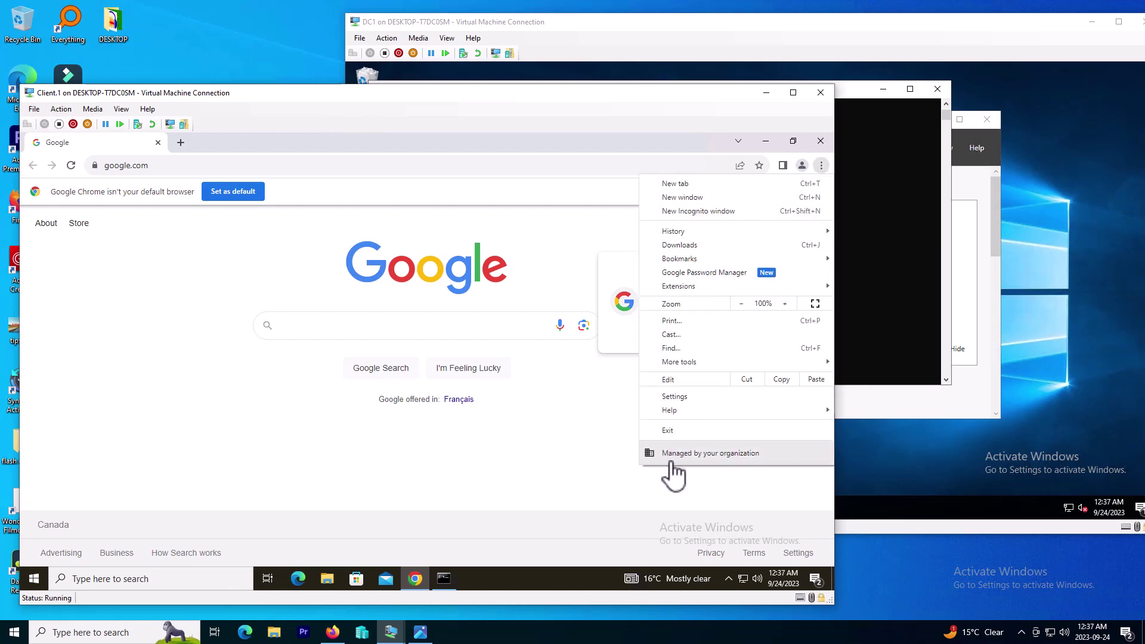